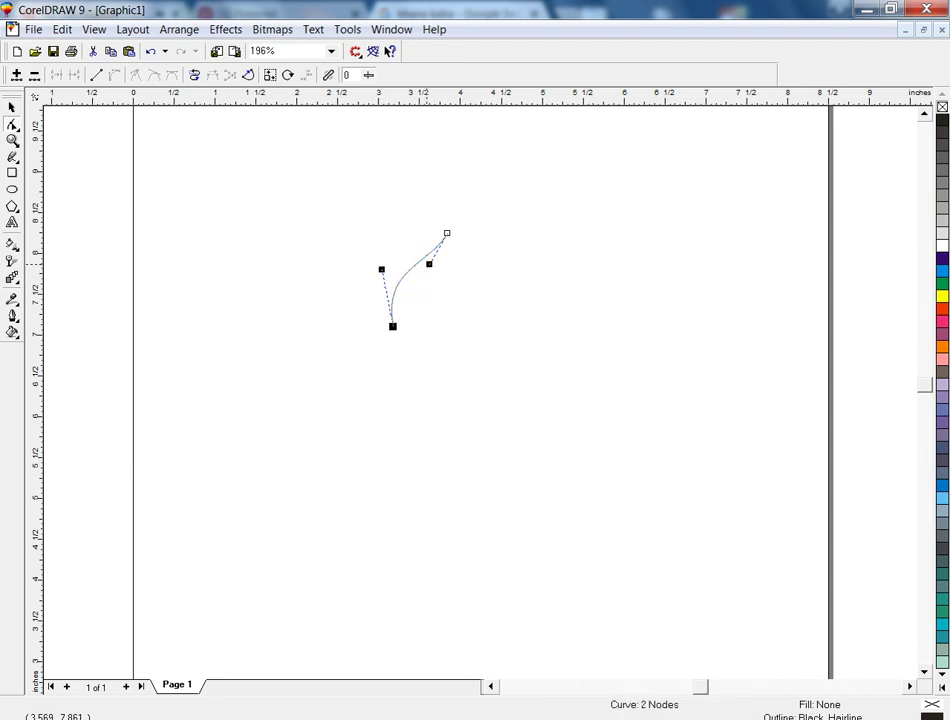
Step: Adjust the S-shaped curve's handle and mirror a copy horizontally so the two curves form a pointed arch
left_click(283, 203)
left_click(447, 233)
left_click_drag(429, 263, 503, 329)
key("space")
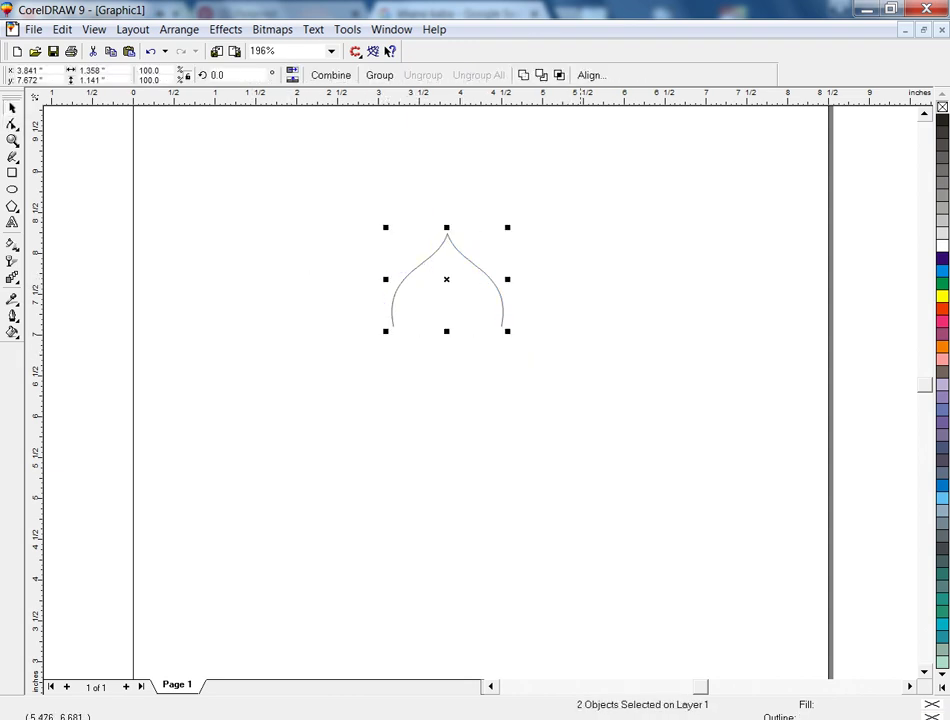
Step: Combine the two halves of the arch into one curve and join their nodes at the tip
left_click(330, 75)
key("space")
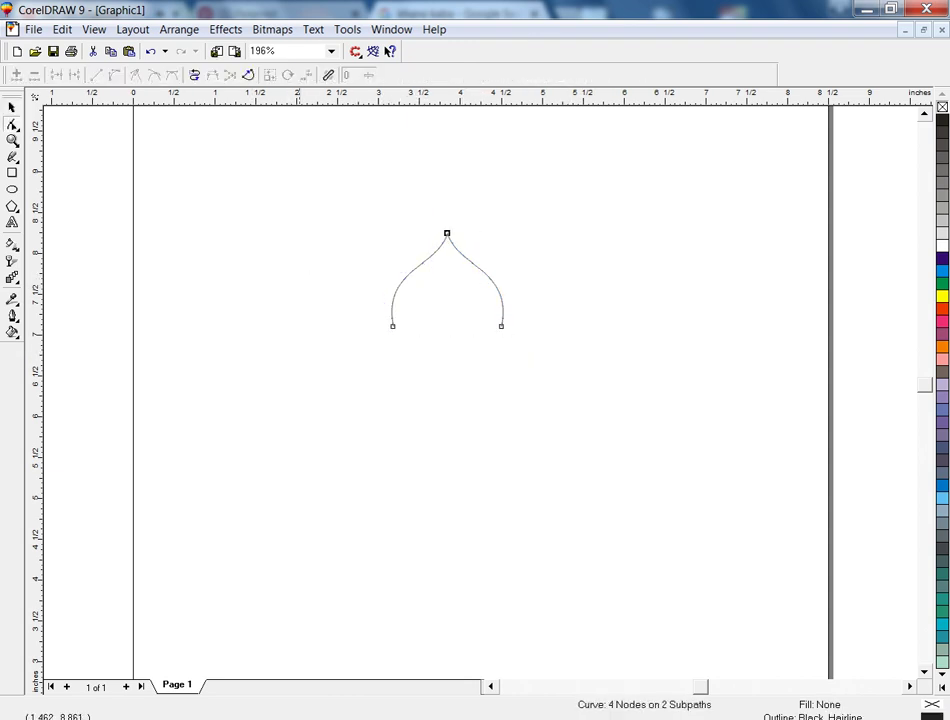
left_click_drag(486, 244, 117, 88)
left_click(57, 75)
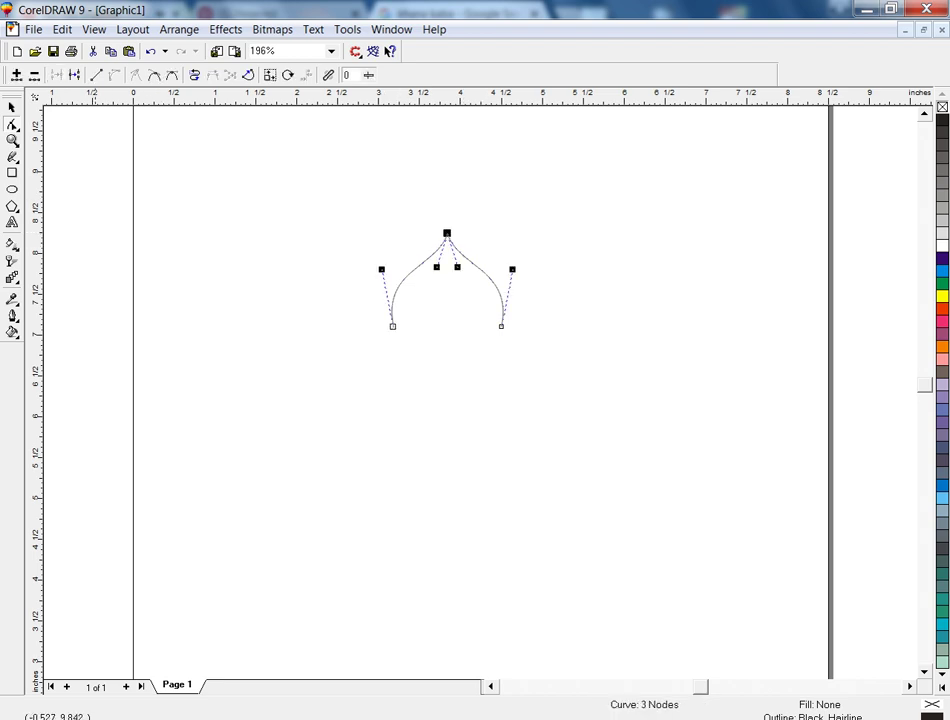
Step: Mirror a copy of the arch vertically and move it straight down, centred at about y 4.02 in
key("space")
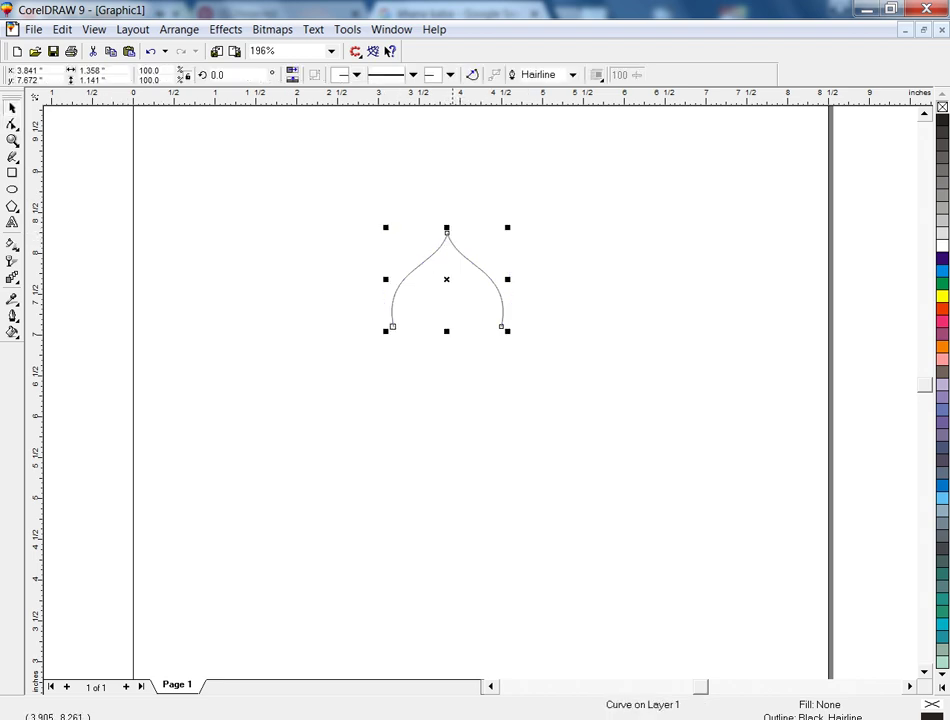
left_click_drag(448, 222, 592, 486)
key("F3")
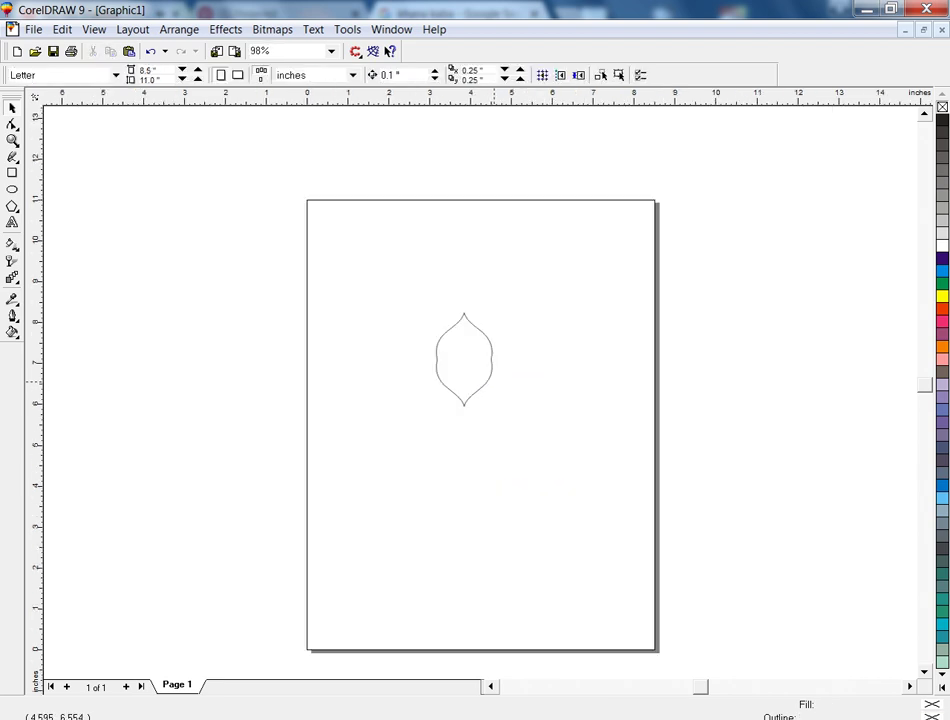
left_click_drag(489, 381, 487, 486)
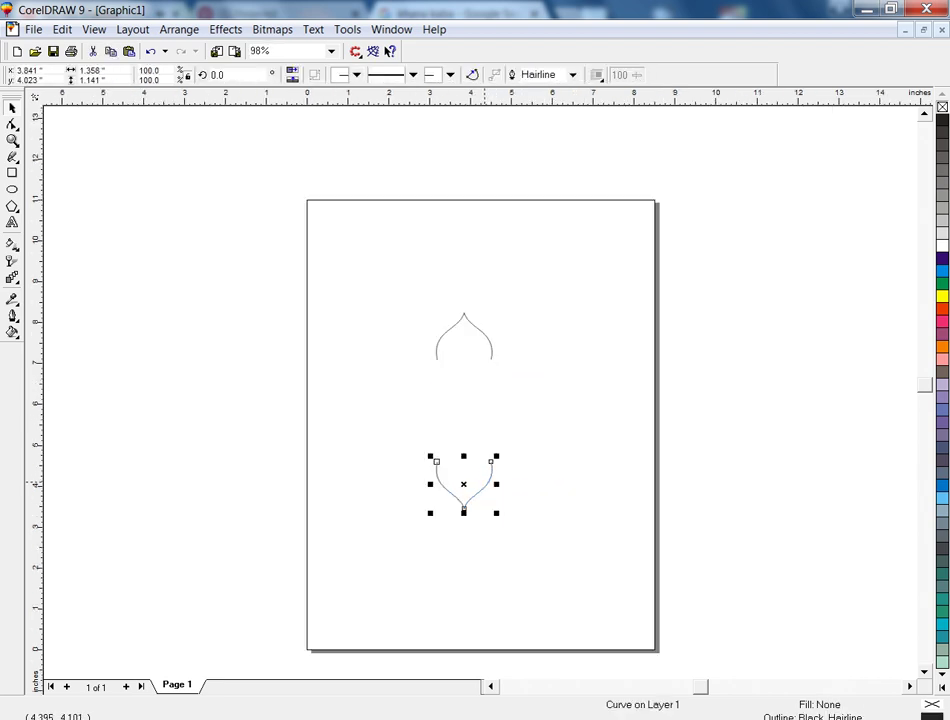
Step: Try to combine the upper and lower arches and join their left end nodes
key("ctrl+a")
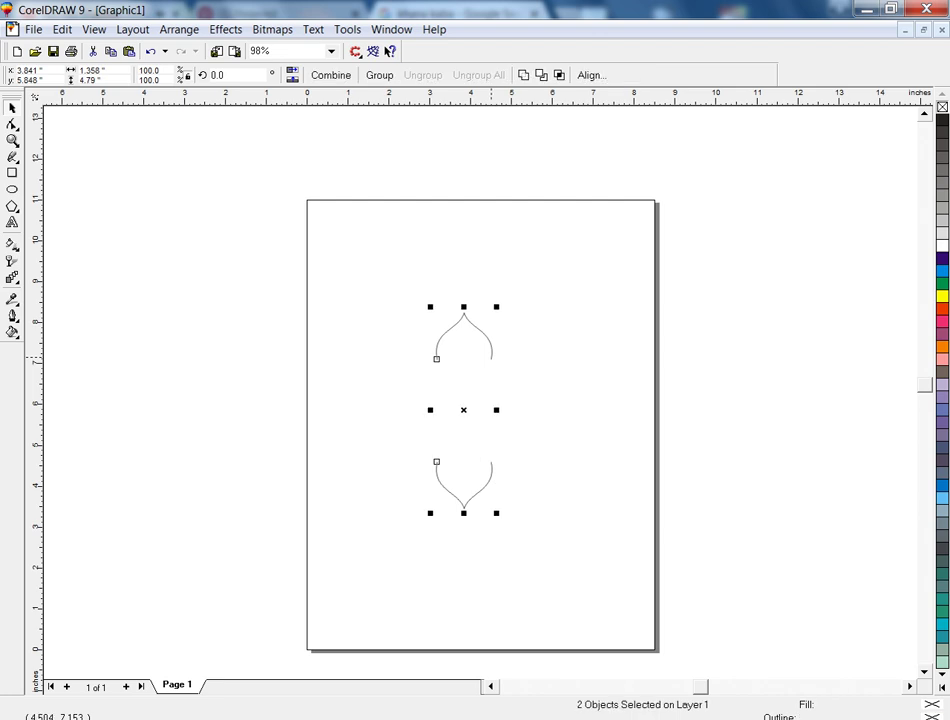
key("shift+F2")
left_click(331, 75)
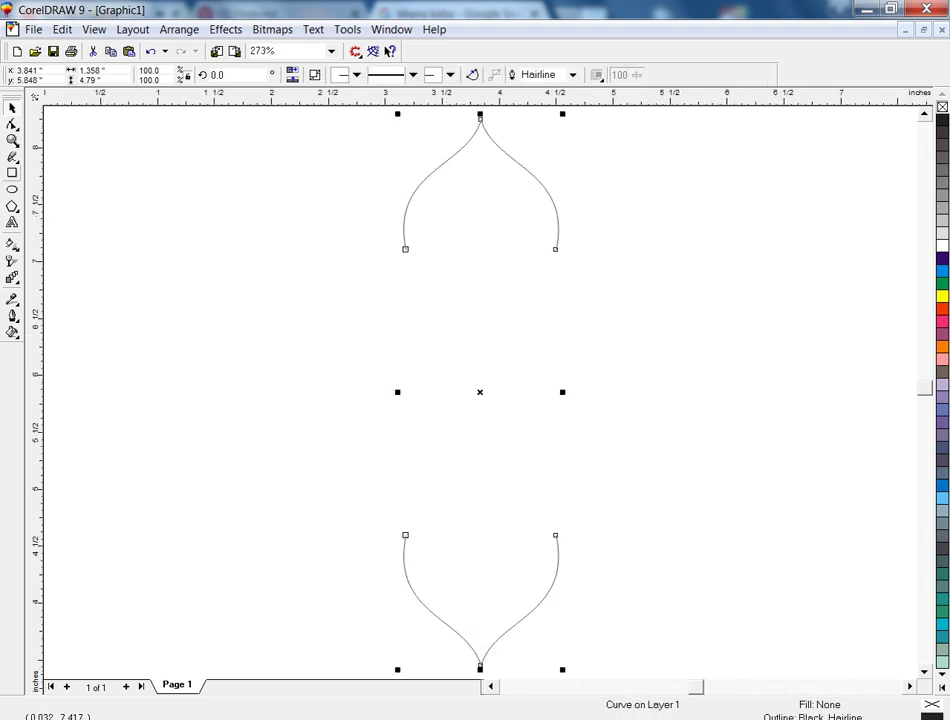
left_click(13, 157)
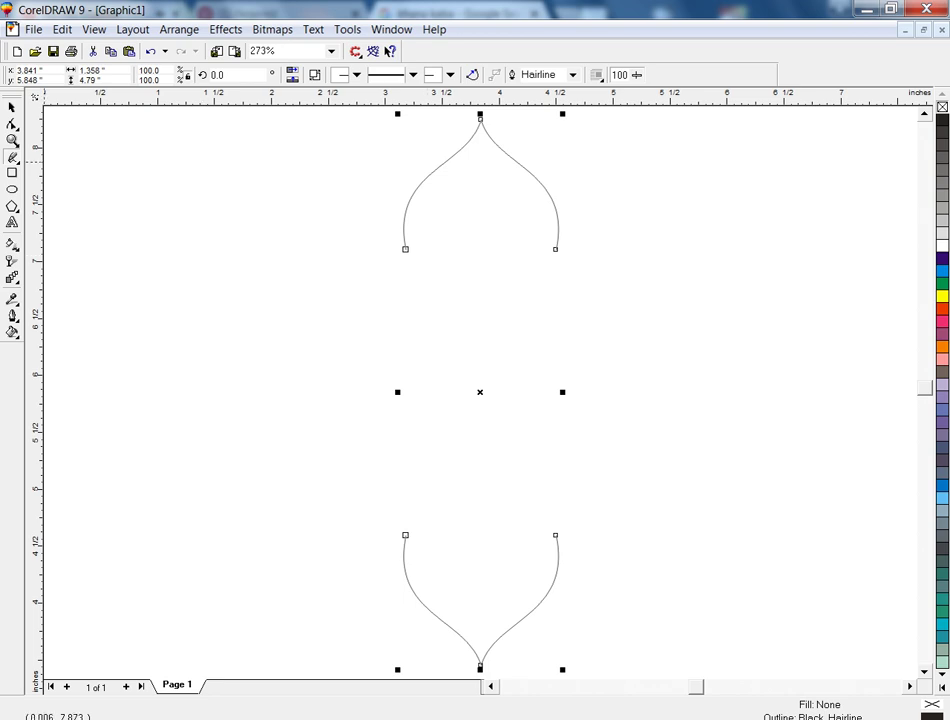
key("F10")
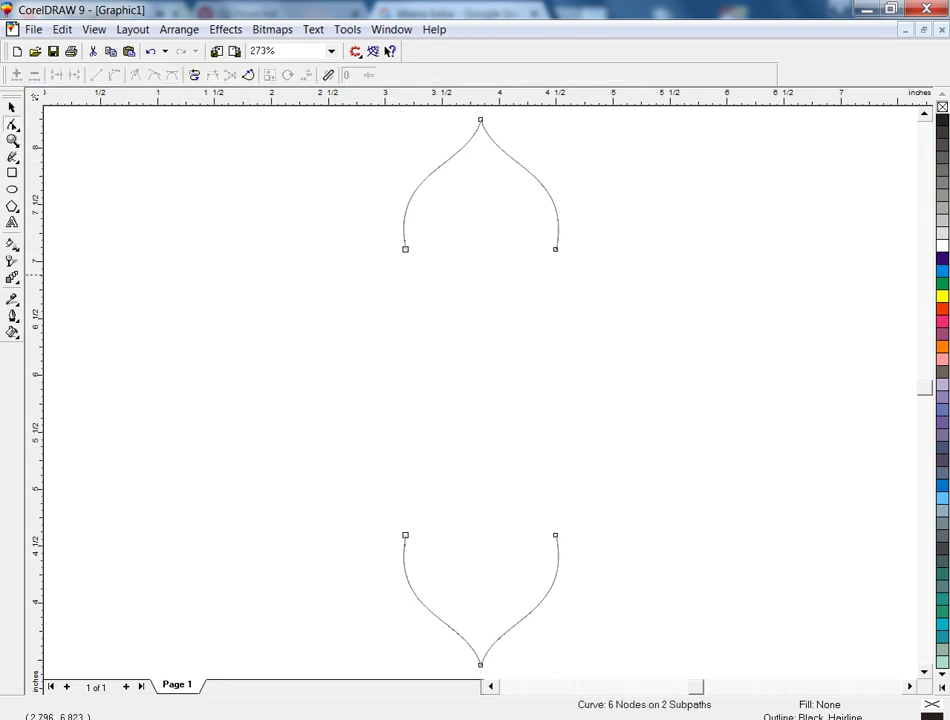
left_click_drag(344, 240, 488, 600)
left_click(56, 75)
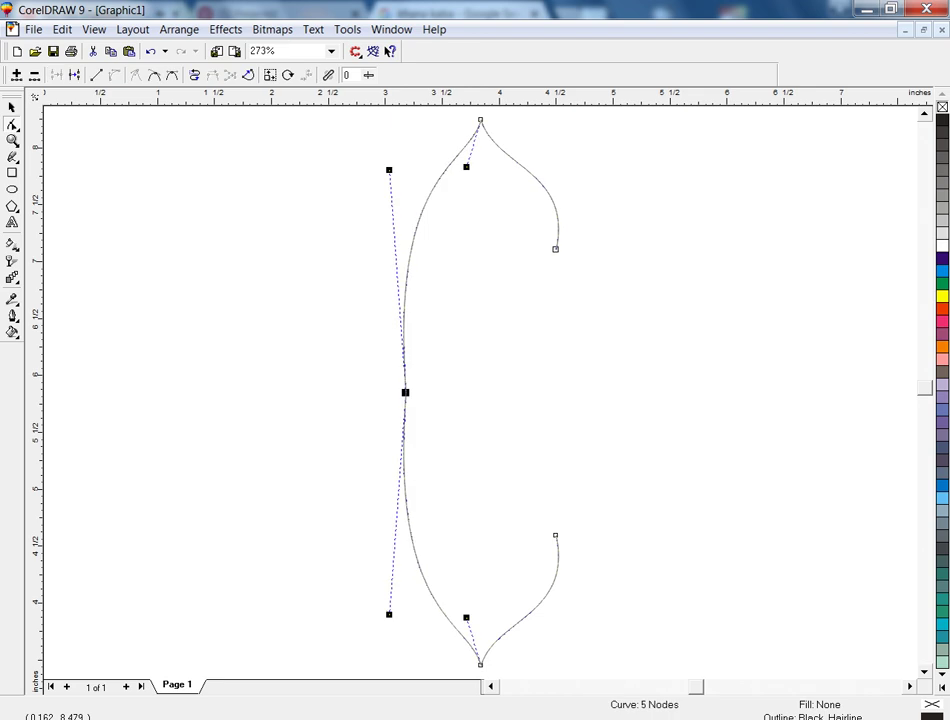
Step: Undo the node join and the combining of the two arches
key("ctrl+z")
key("ctrl+z")
key("Escape")
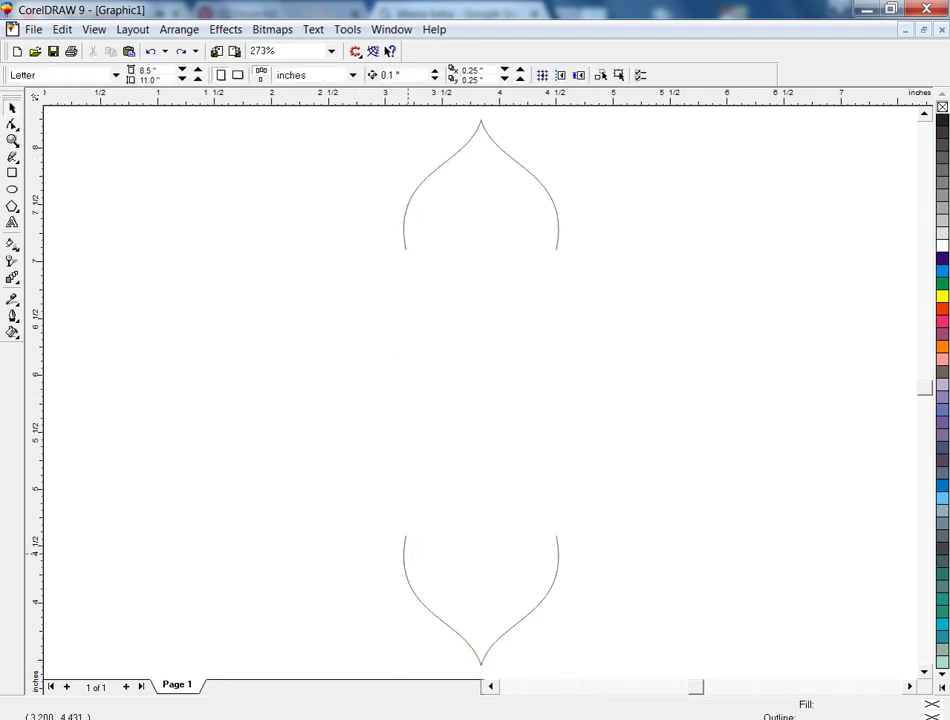
Step: Extend both ends of the lower arch upward with vertical lines about 2.1 in and 1.9 in long, and delete the upper arch
left_click(404, 551)
key("F5")
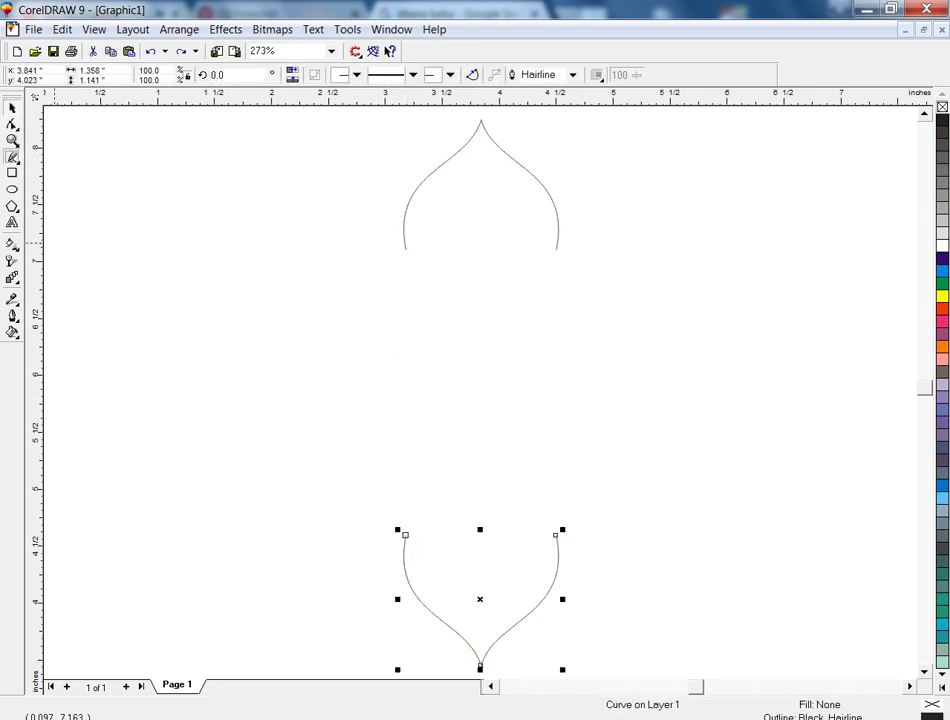
left_click(405, 535)
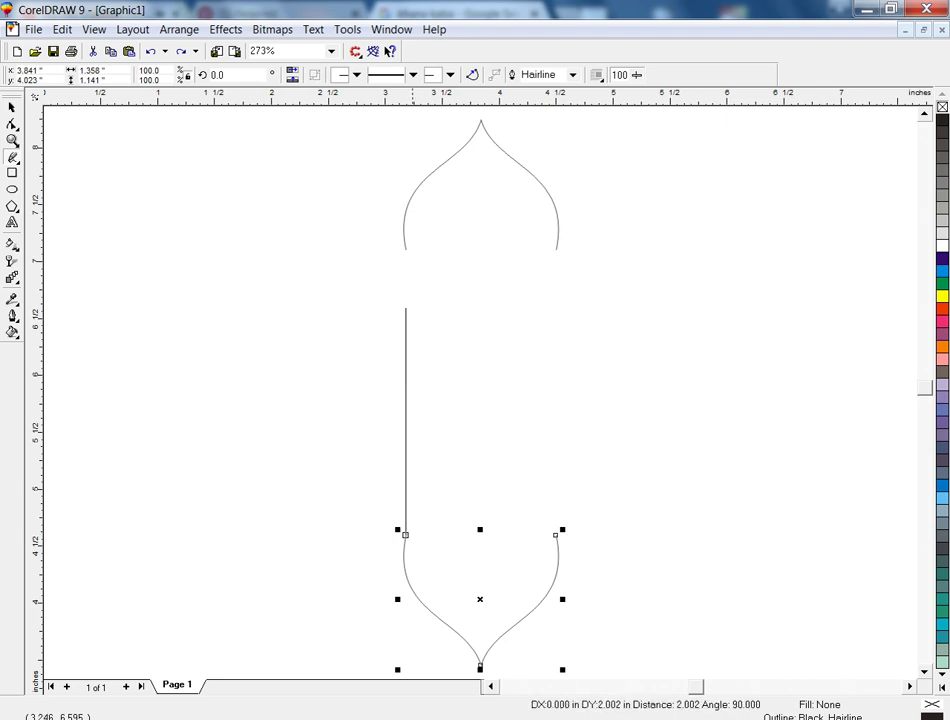
left_click(405, 300)
left_click(555, 535)
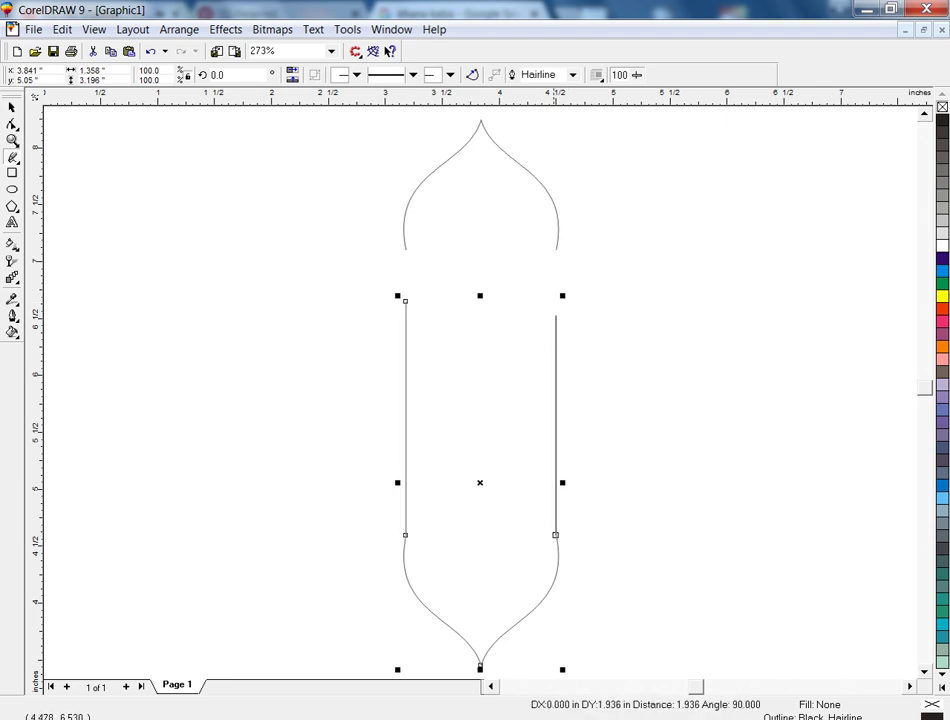
left_click(555, 314)
key("space")
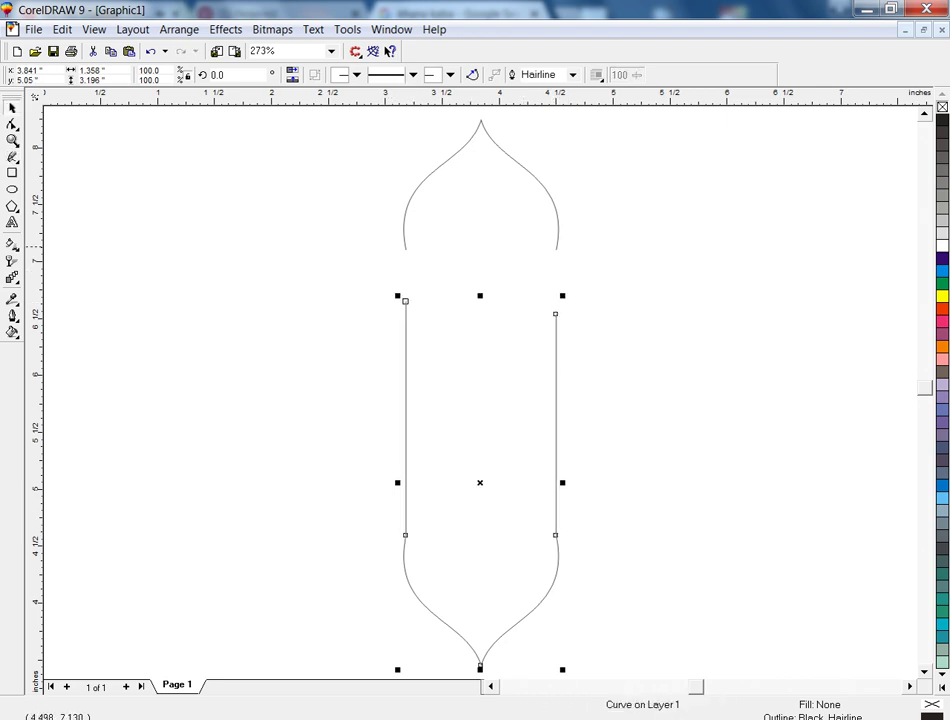
left_click(557, 247)
key("Delete")
left_click(556, 323)
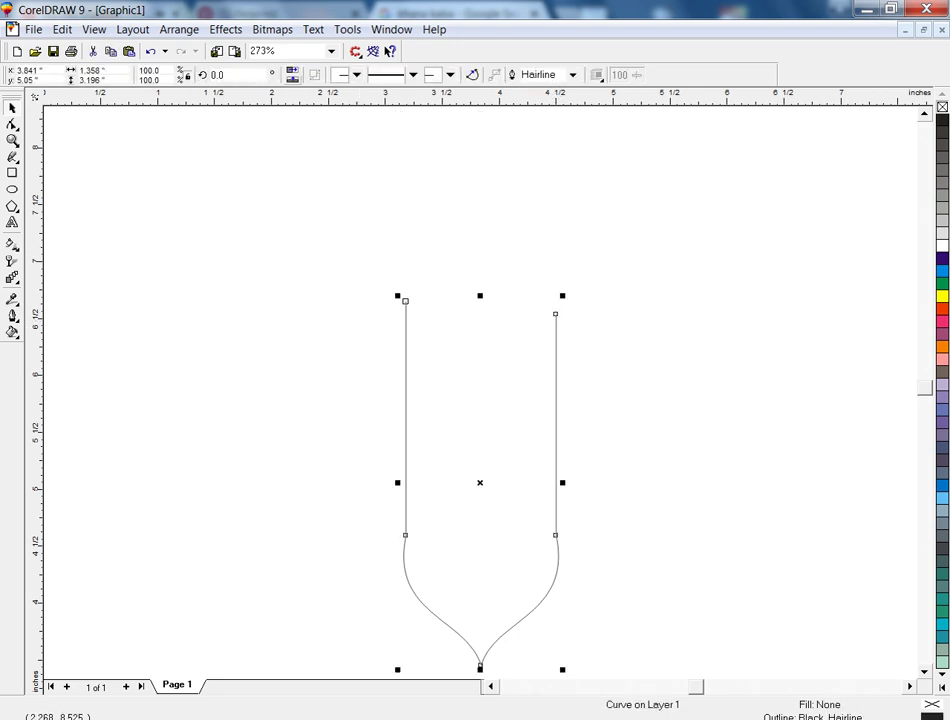
key("ctrl+z")
key("ctrl+shift+z")
key("ctrl+shift+z")
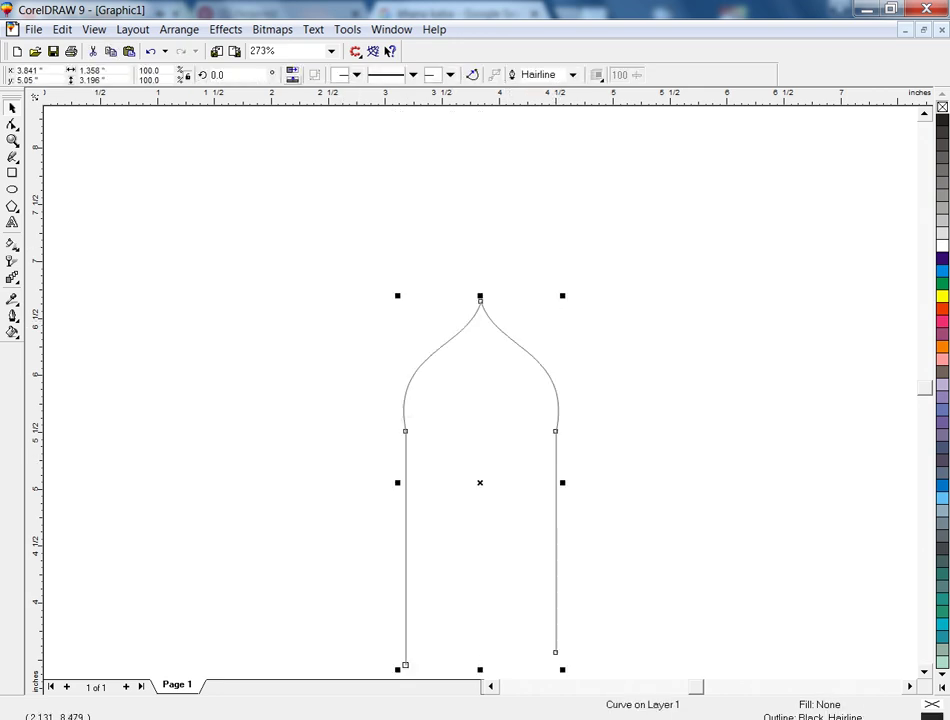
key("ctrl+z")
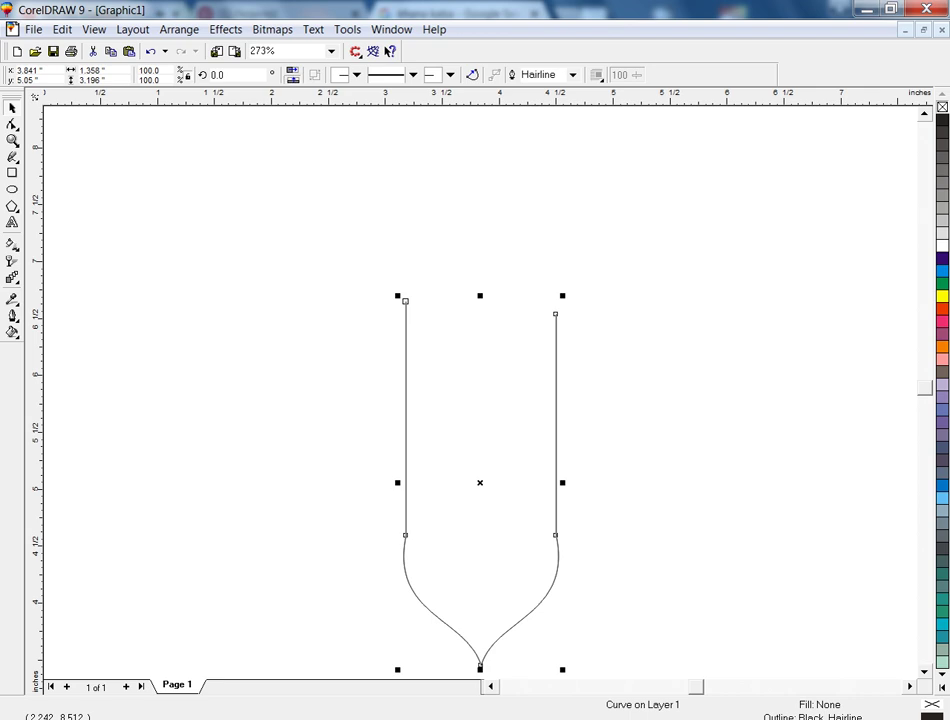
Step: Mirror a copy of the extended outline vertically and move it straight up, centred at about y 6.85 in
key("ctrl+shift+z")
left_click_drag(483, 482, 483, 279)
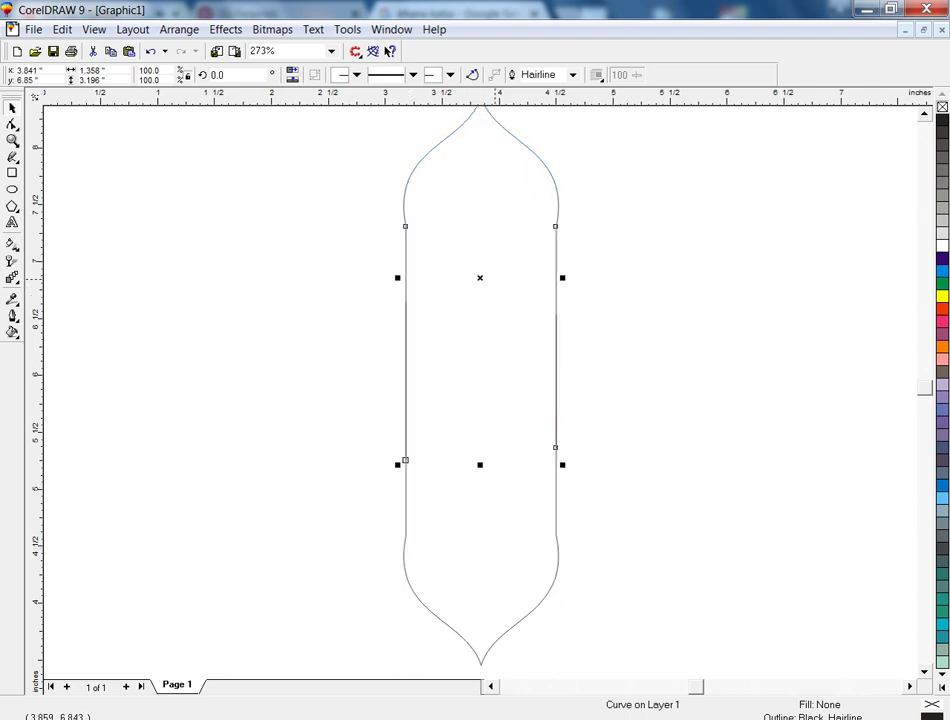
Step: Combine the two overlapping outlines and join their open end nodes on both straight sides into one closed shape
key("ctrl+a")
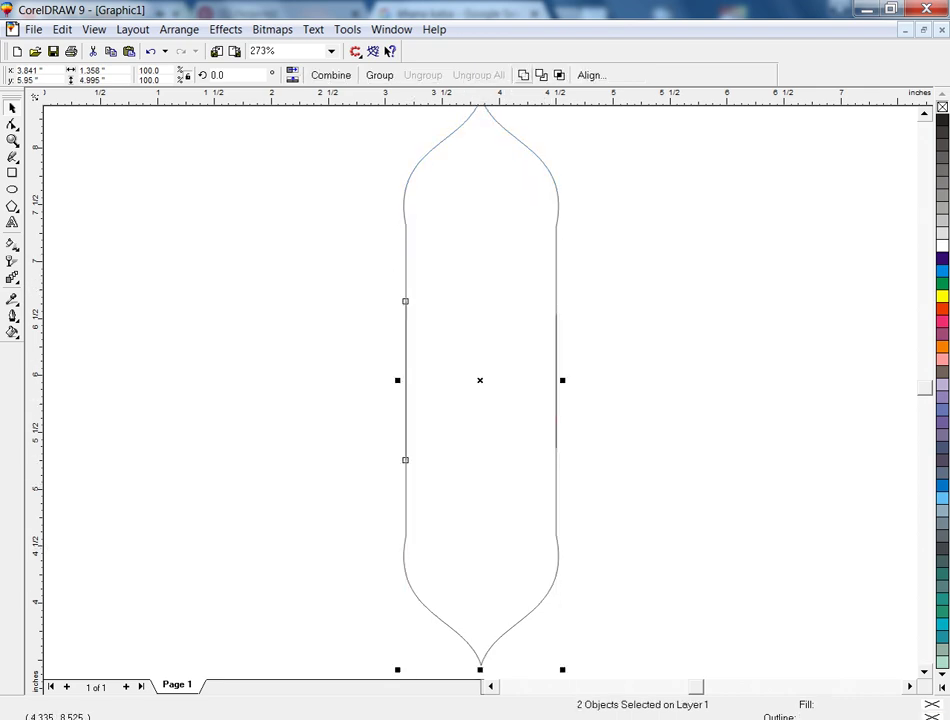
left_click(331, 75)
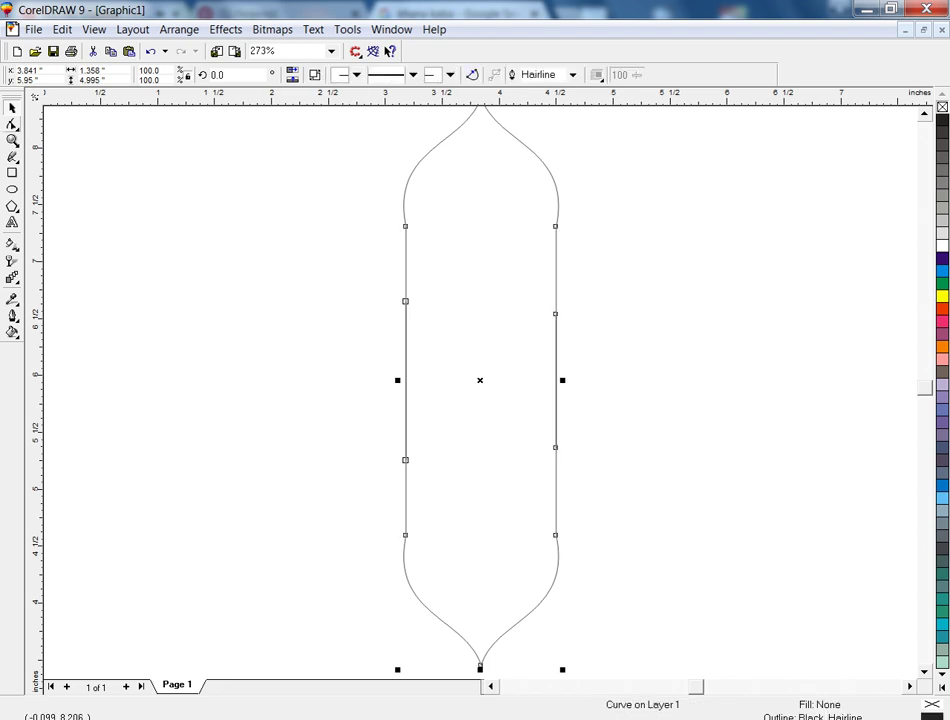
left_click(12, 124)
left_click_drag(282, 267, 439, 479)
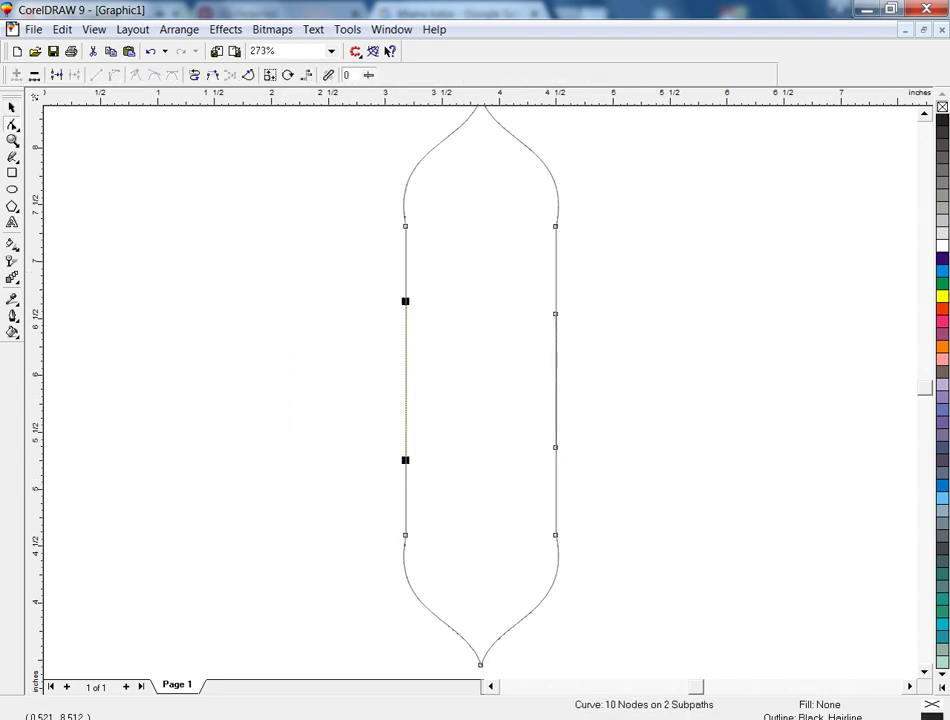
left_click(57, 75)
left_click_drag(493, 276, 570, 462)
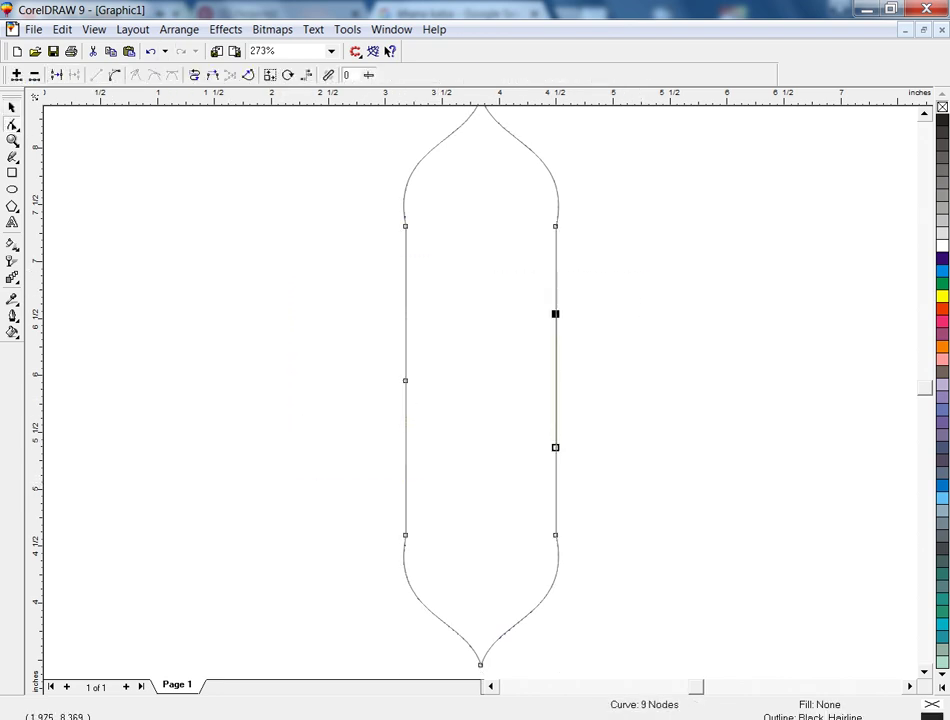
left_click(57, 75)
key("space")
key("F3")
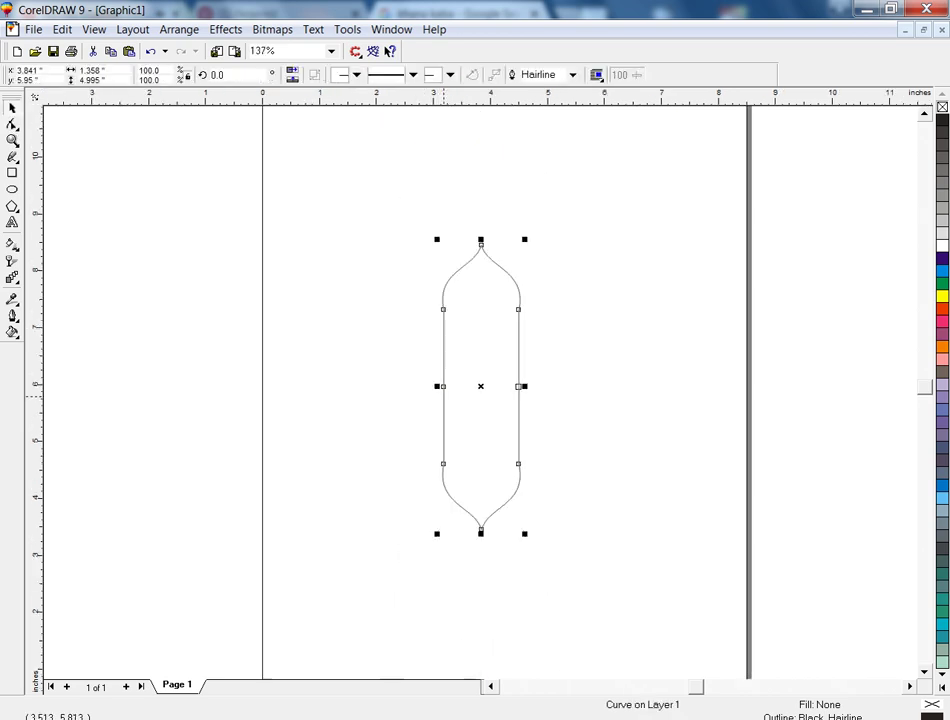
Step: Create a copy of the closed shape rotated about 40.6° clockwise around its centre, and repeat the rotated copy three times
left_click(481, 387)
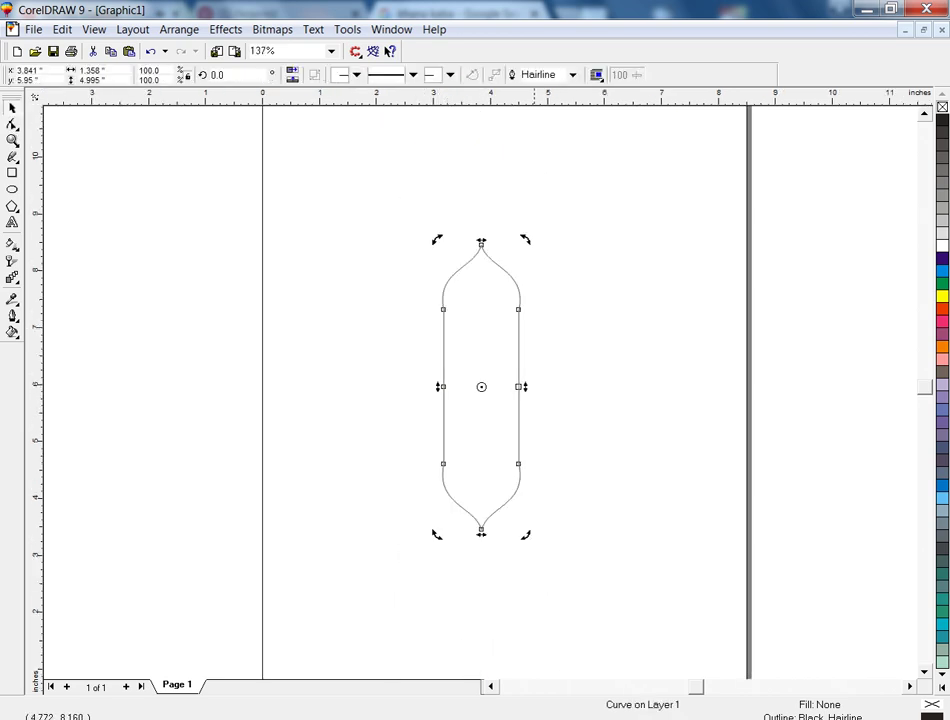
left_click_drag(526, 239, 614, 308)
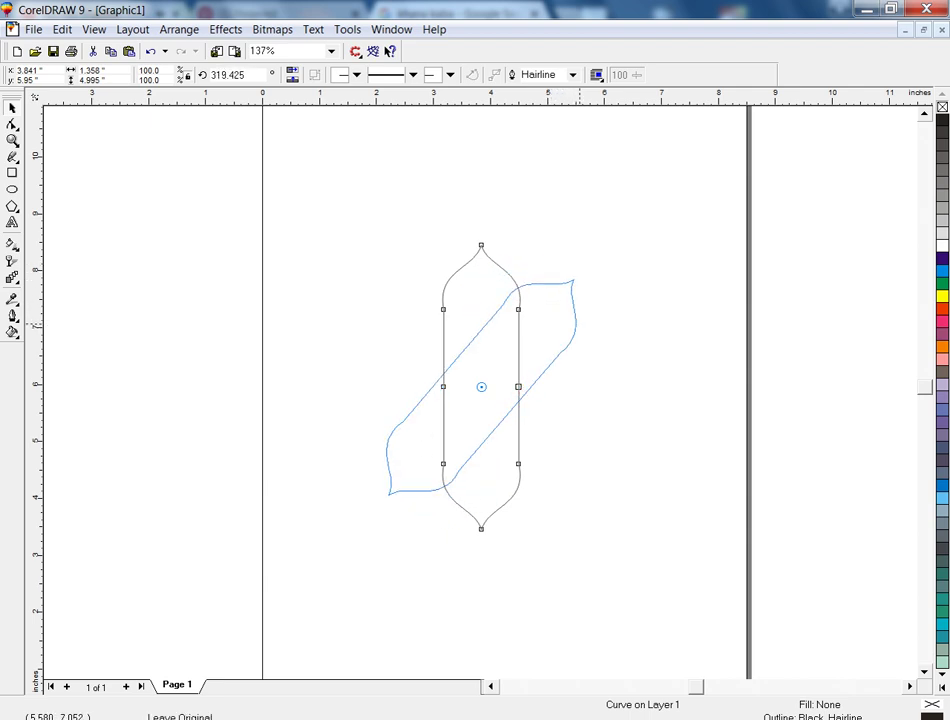
key("ctrl+r")
key("ctrl+r")
key("ctrl+r")
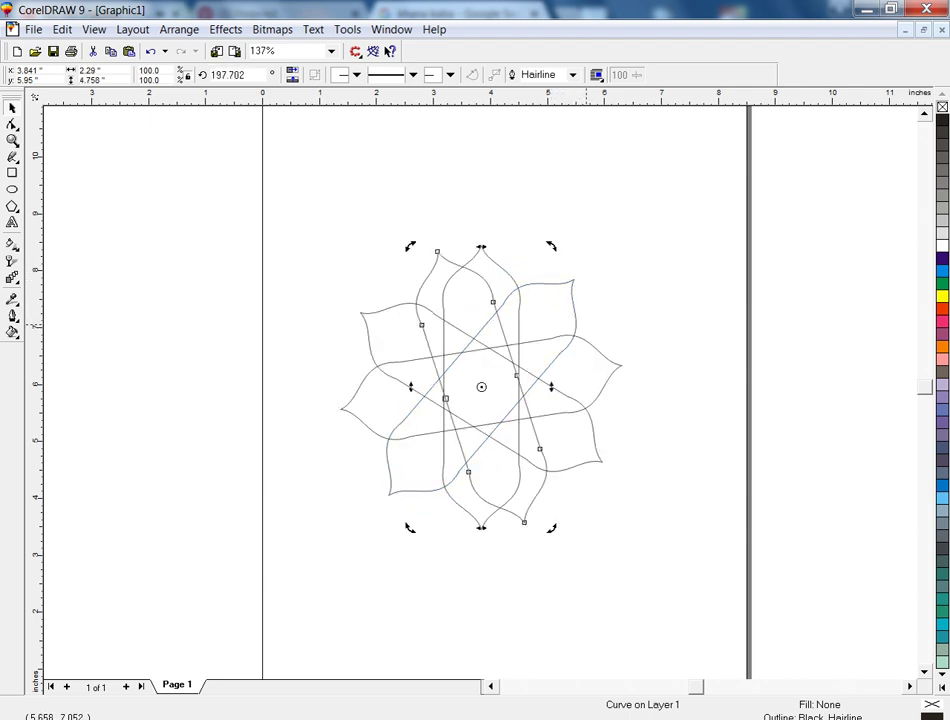
Step: Undo all the rotated copies of the closed shape
key("ctrl+z")
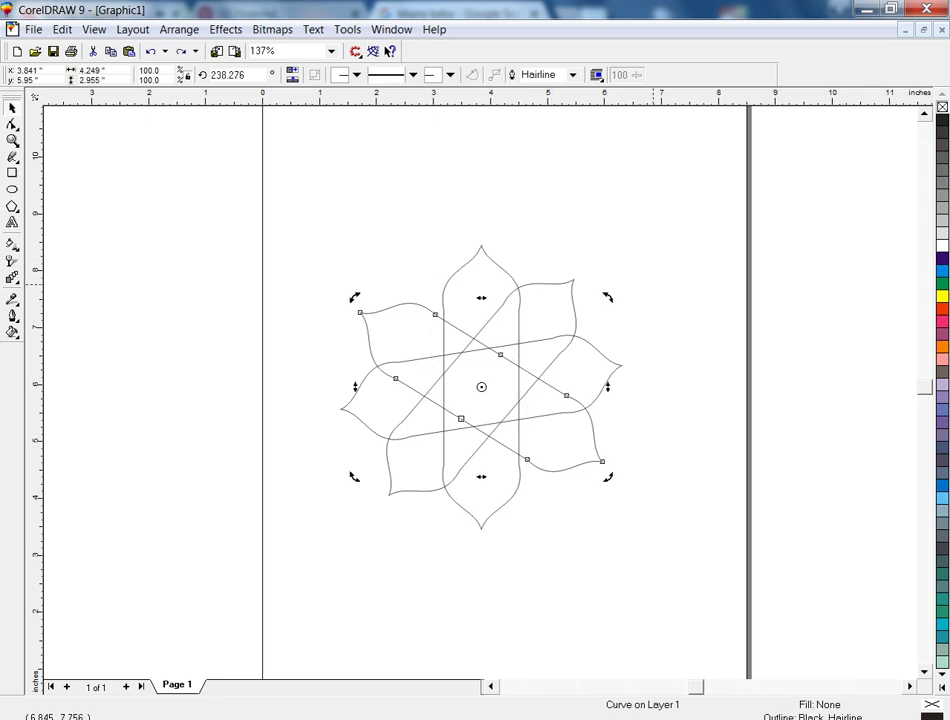
key("ctrl+z")
key("ctrl+z")
key("ctrl+z")
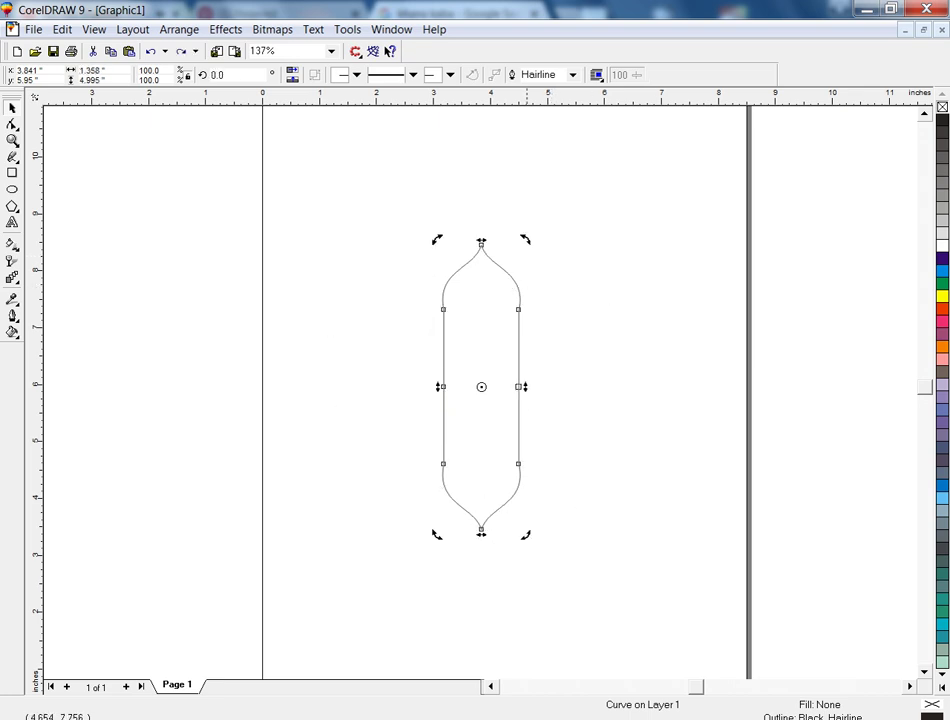
Step: Create a copy of the closed shape rotated about 38° clockwise around its centre, and repeat the rotated copy three times
left_click_drag(527, 241, 588, 316)
right_click(588, 316)
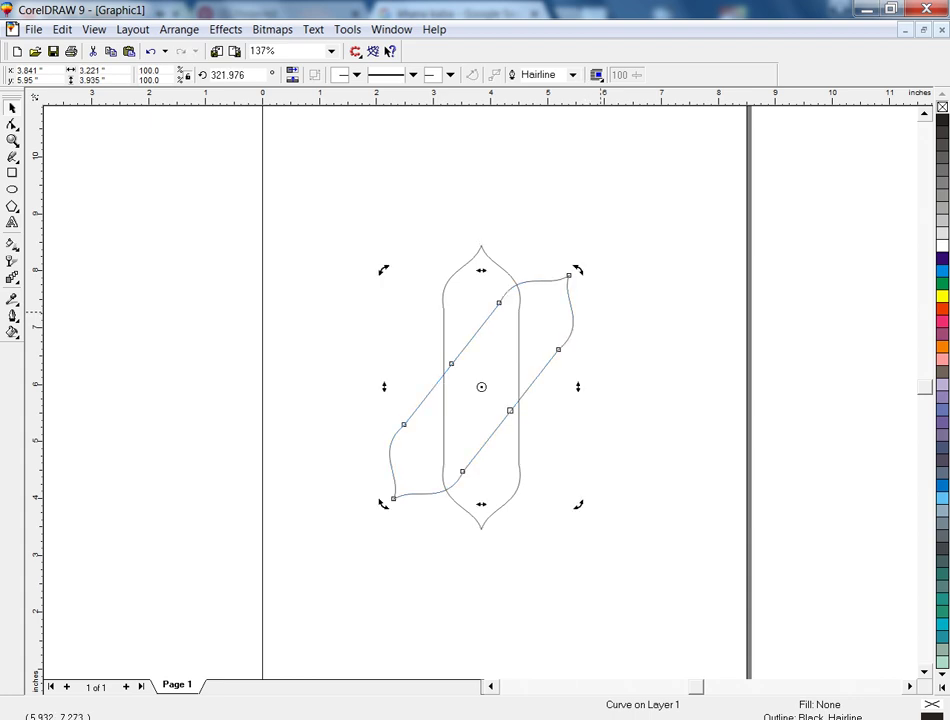
key("ctrl+r")
key("ctrl+r")
key("ctrl+r")
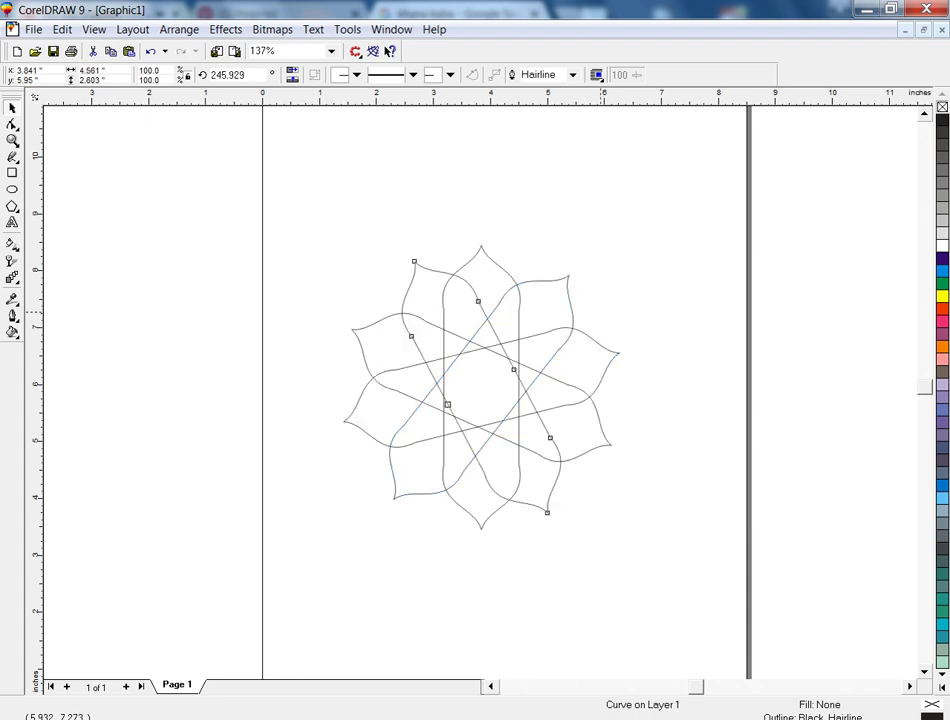
Step: Weld all five overlapping shapes into a single ten-pointed outline and select it
key("Escape")
key("ctrl+a")
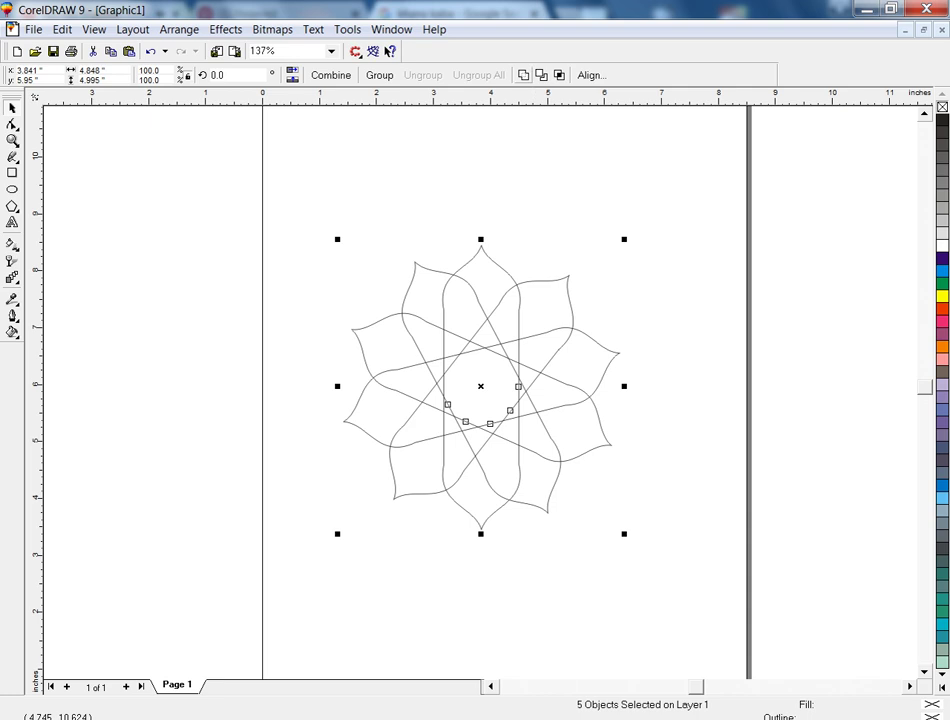
left_click(523, 75)
left_click(567, 288)
key("ctrl+a")
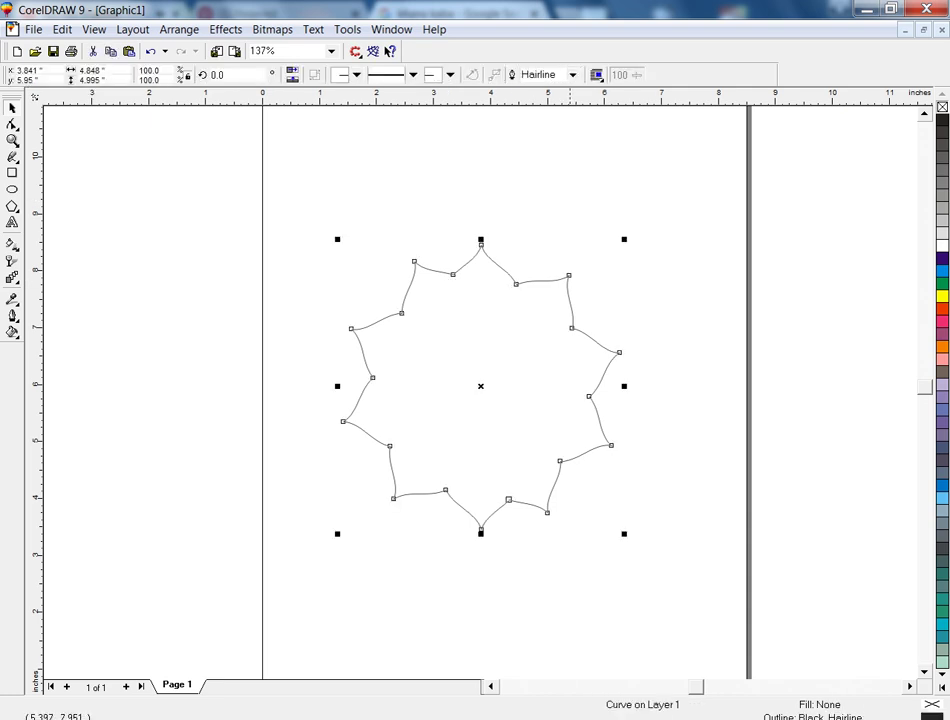
Step: Add a one-step inside contour offset 0.1 in to the ten-pointed outline and separate the contour from it
key("shift+F2")
left_click(12, 278)
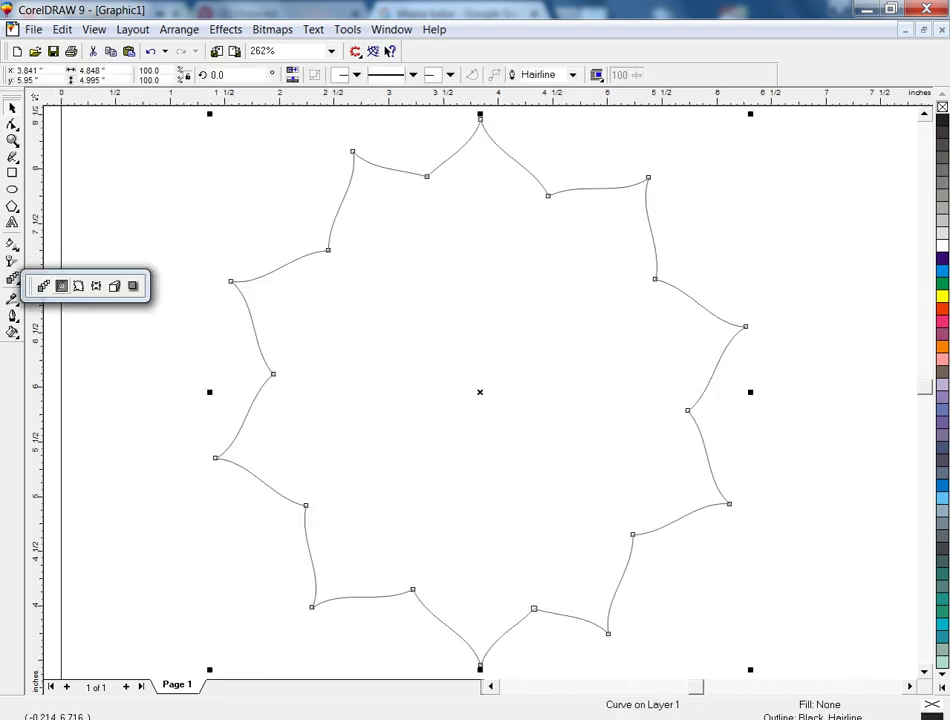
left_click(61, 286)
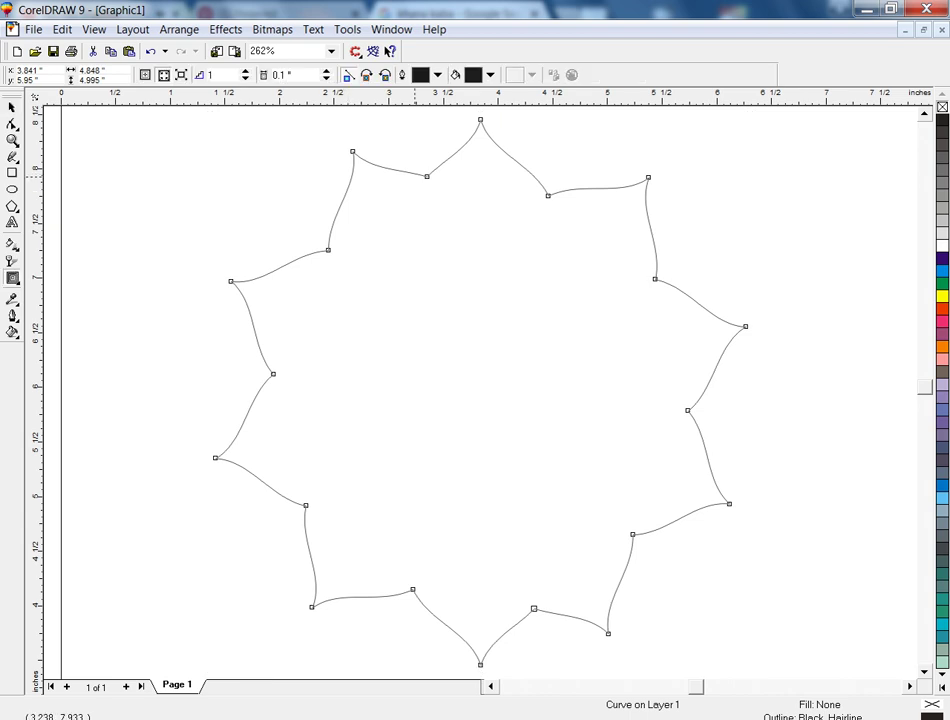
left_click_drag(415, 175, 480, 128)
left_click(179, 29)
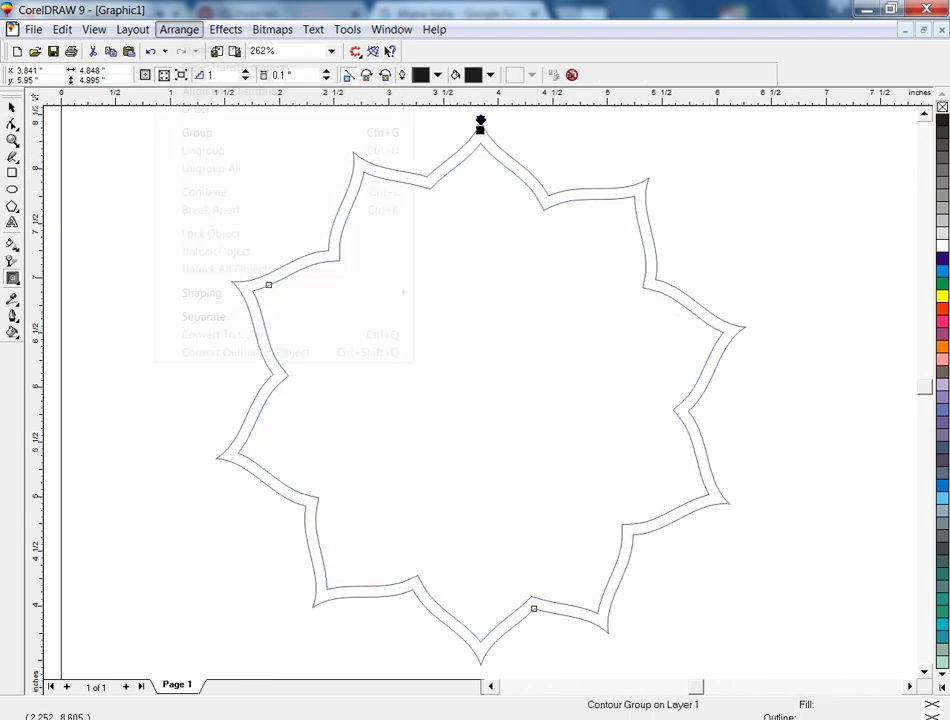
left_click(190, 317)
key("space")
key("Escape")
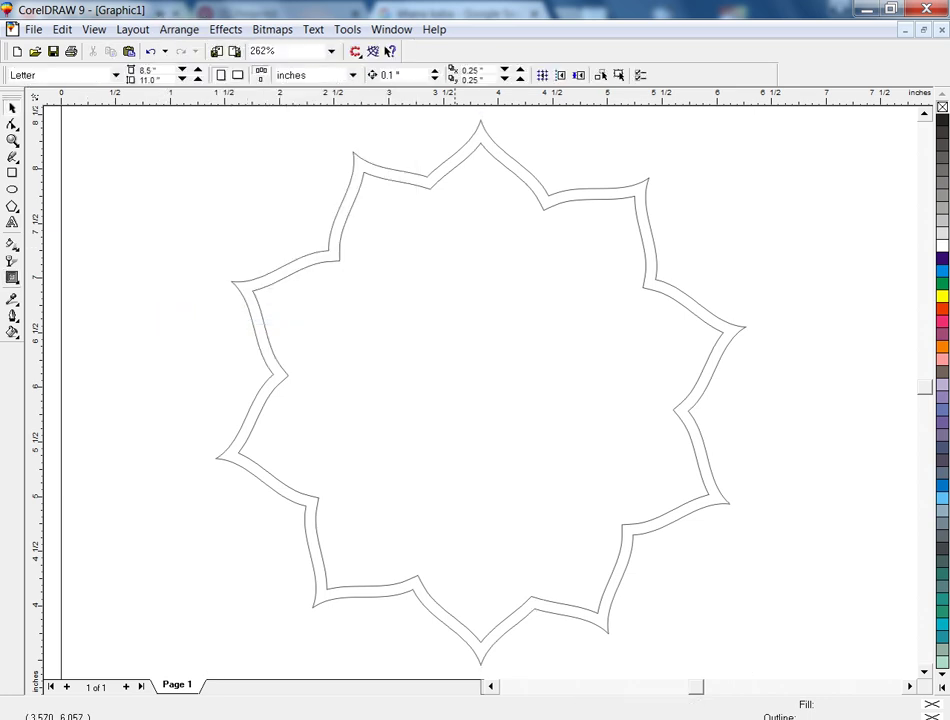
Step: Fill the inner contour shape of the ornament with white
key("shift+F4")
left_click_drag(271, 254, 564, 485)
key("shift+F2")
key("Escape")
key("Tab")
key("Escape")
Step: Apply a fountain fill with the Cylinder - Gold 01 preset to the outer ten-pointed outline
key("Tab")
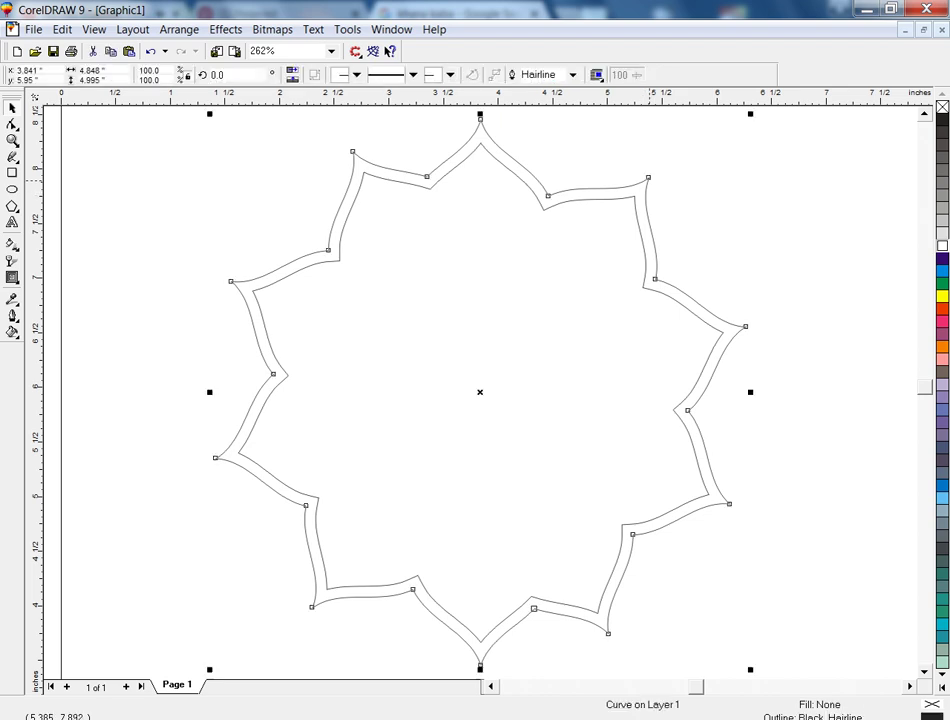
left_click(12, 332)
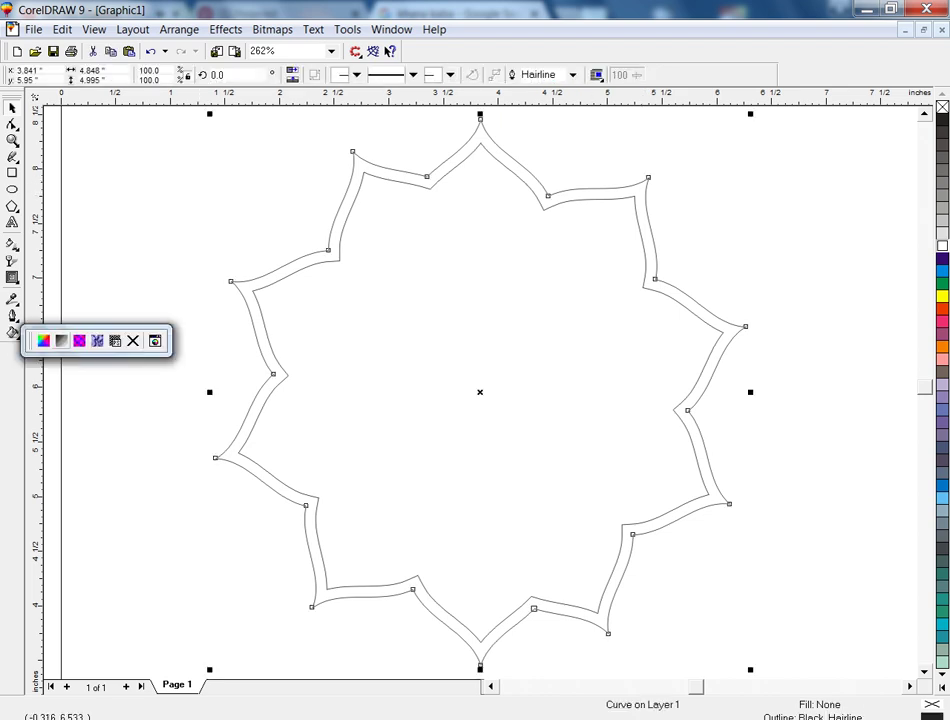
left_click(61, 341)
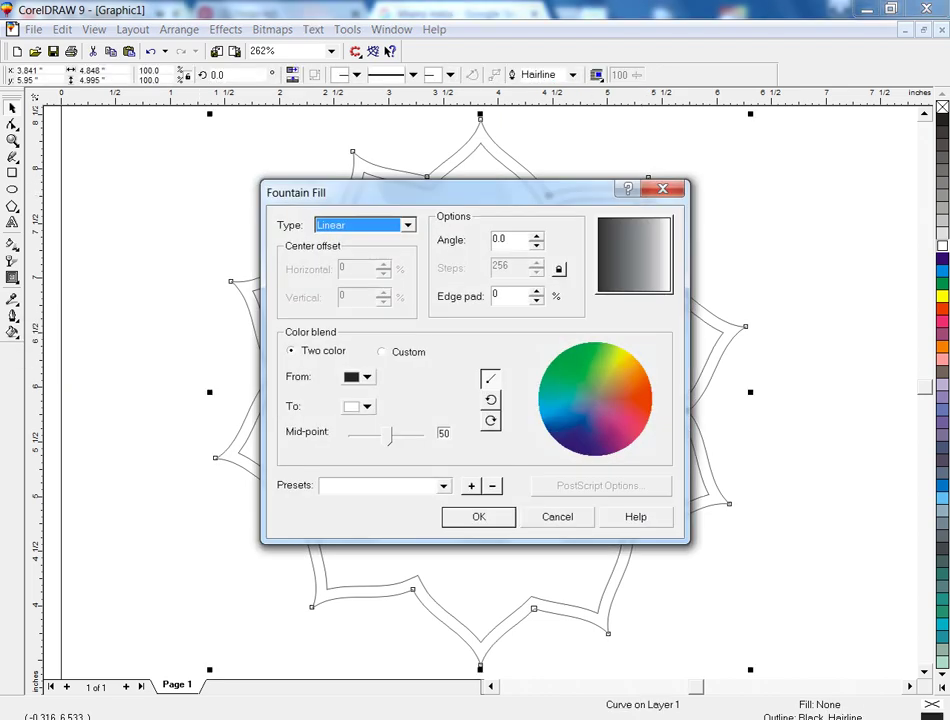
left_click(444, 486)
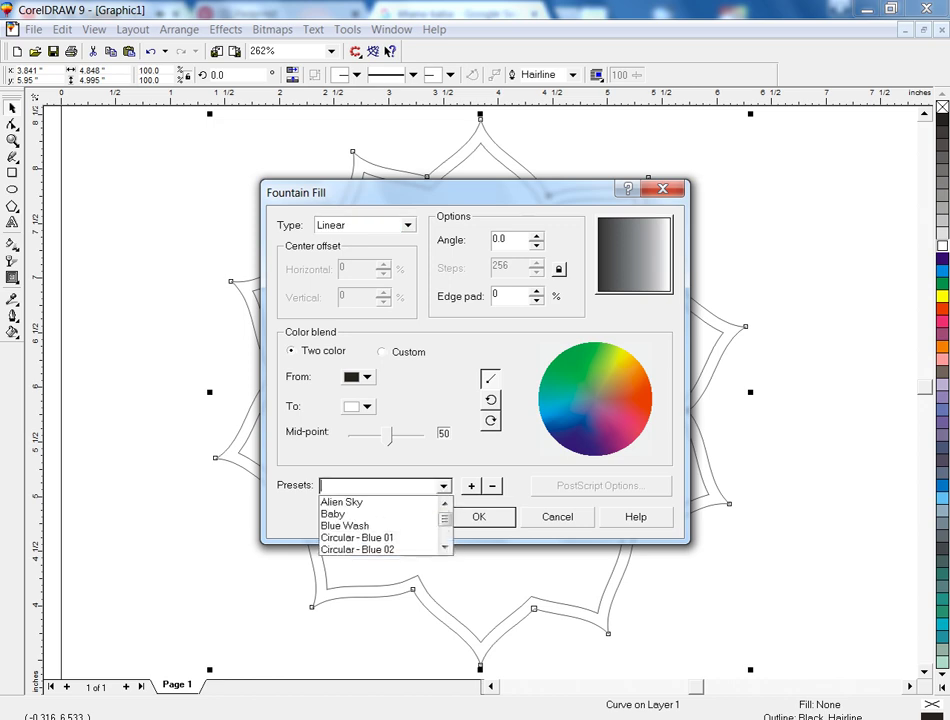
scroll(380, 525, "down", 5)
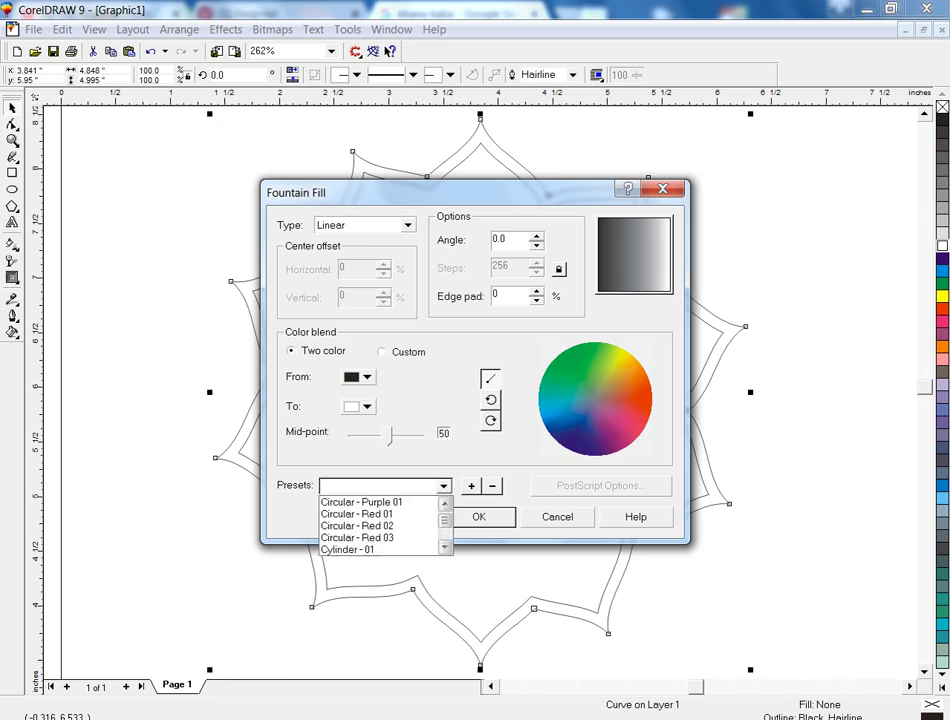
scroll(385, 525, "down", 6)
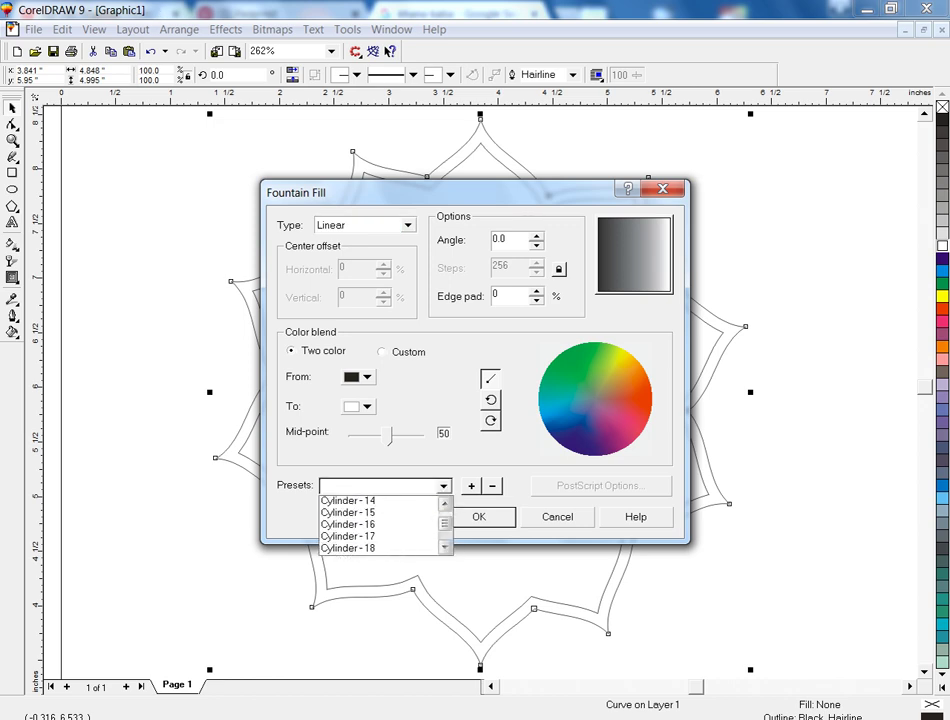
scroll(385, 525, "down", 3)
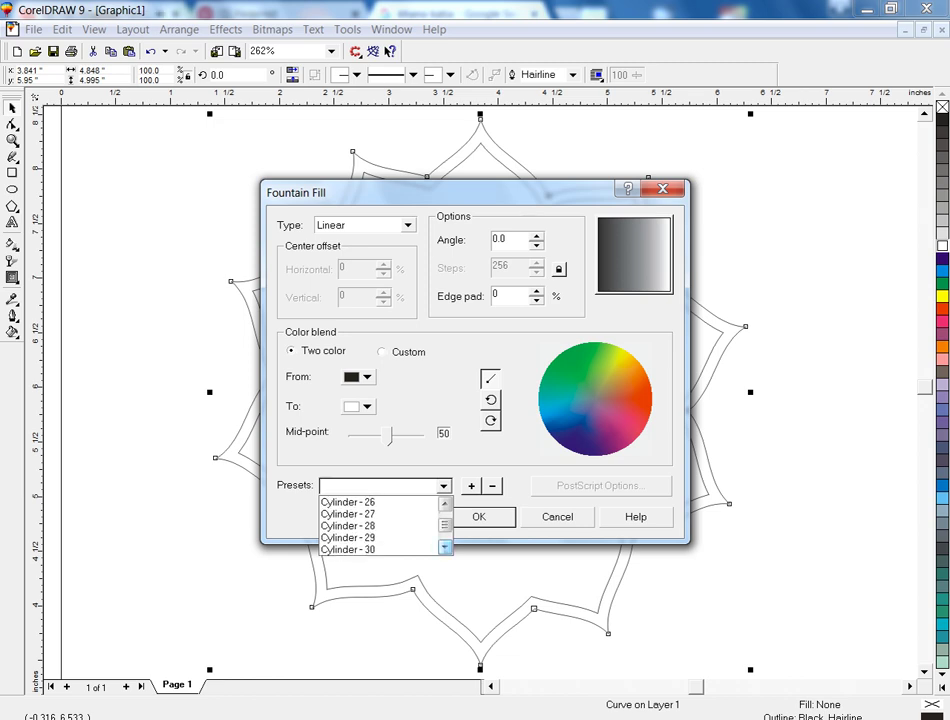
scroll(385, 525, "down", 3)
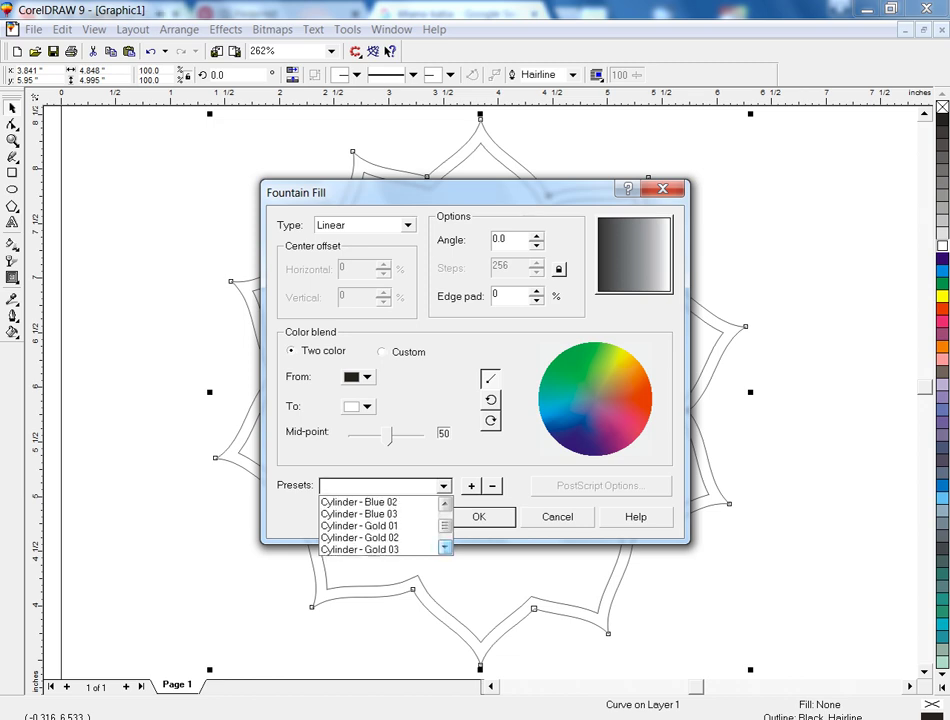
left_click(385, 525)
left_click(479, 516)
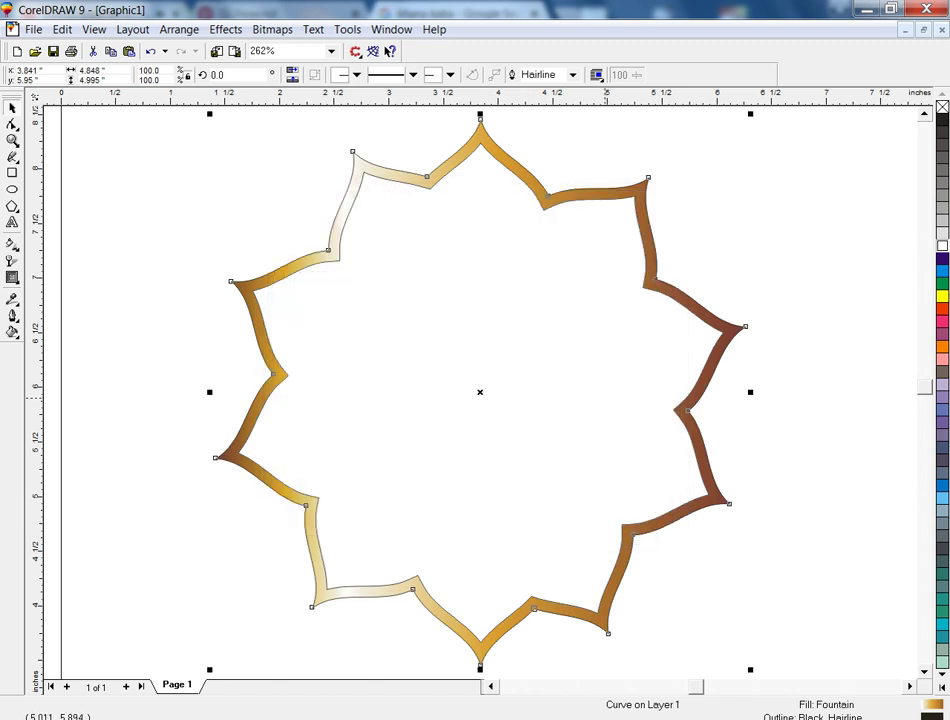
Step: Draw a rectangle about 7.86 × 12.43 in over the page, fill it black and send it behind the ornament
key("shift+F4")
key("Escape")
key("F6")
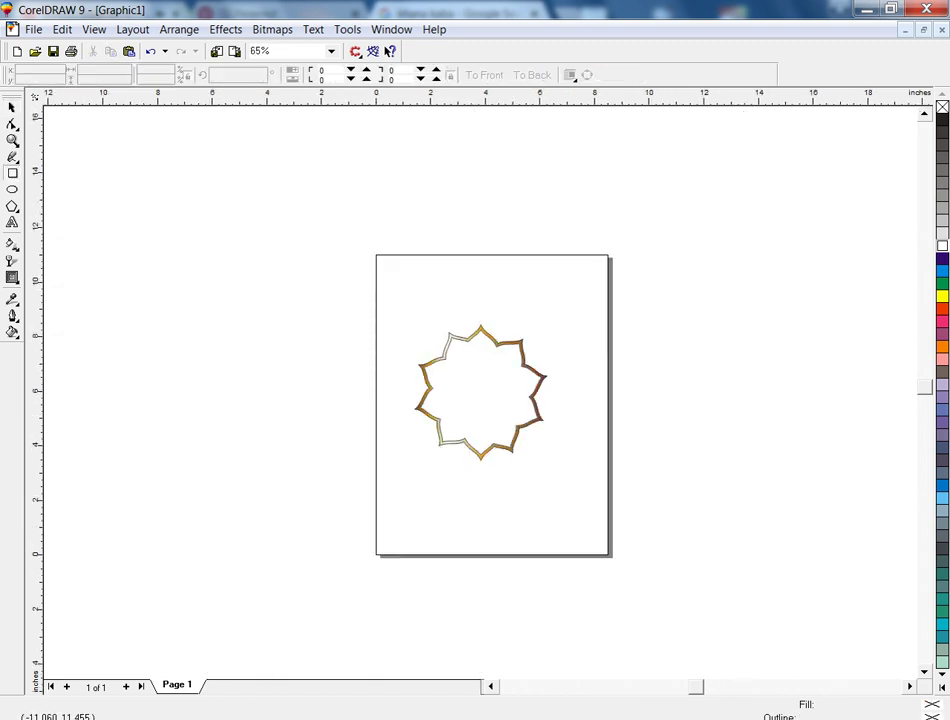
left_click_drag(383, 252, 598, 591)
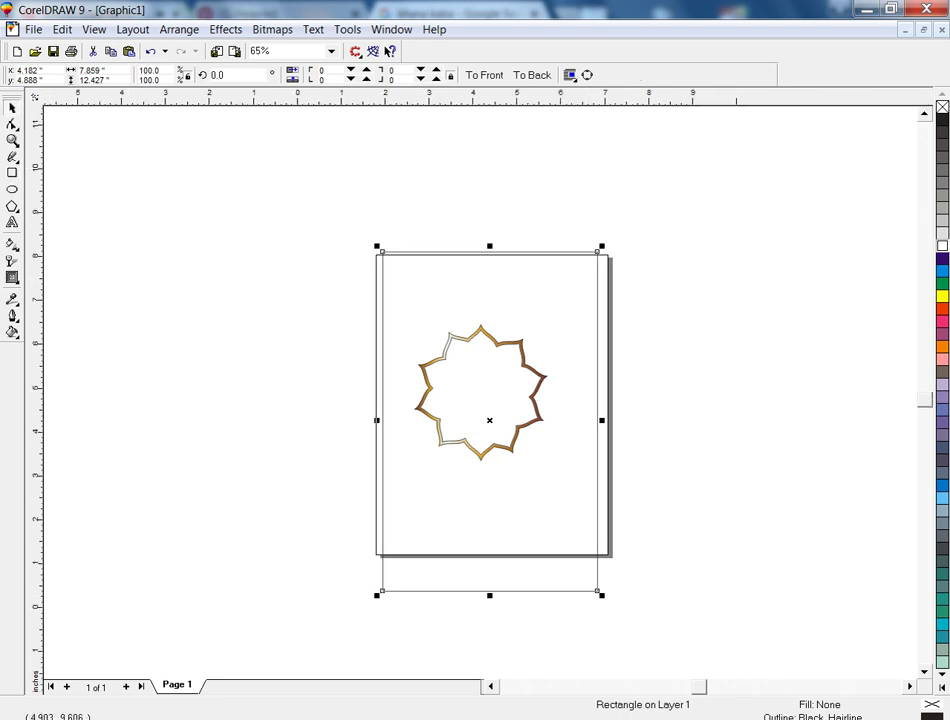
key("shift+F2")
left_click(942, 688)
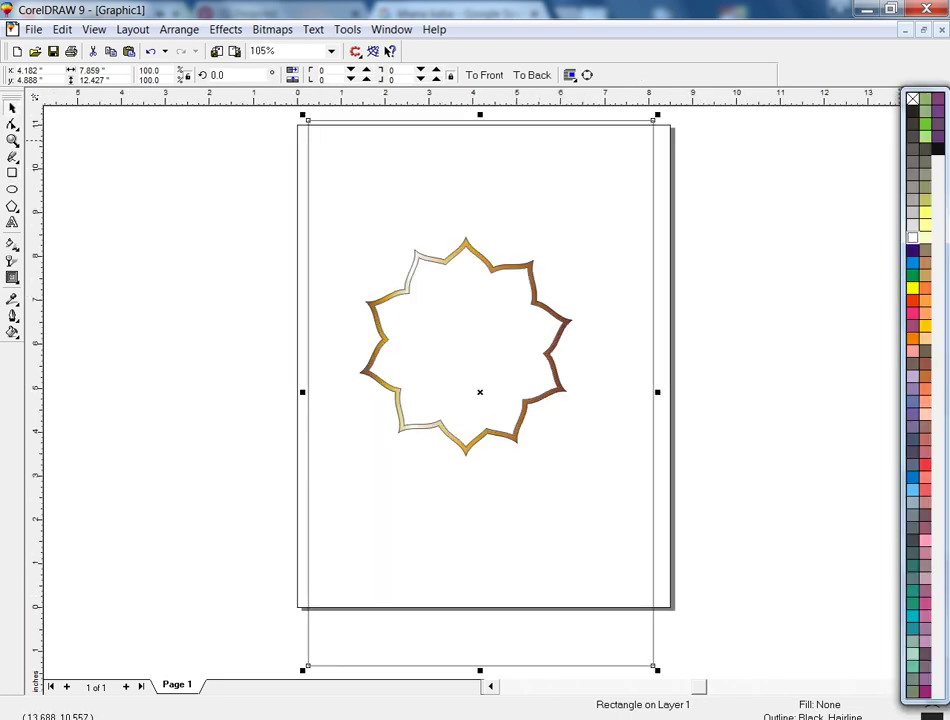
left_click(938, 150)
key("shift+Page_Down")
key("Escape")
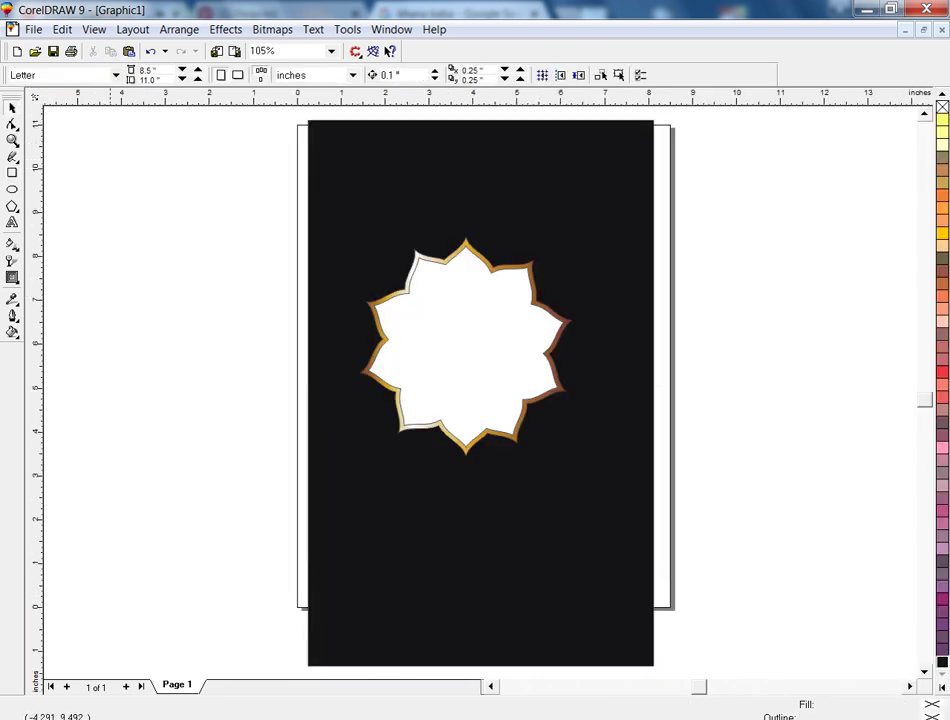
Step: Remove the outline strokes from both ornament shapes
left_click_drag(140, 168, 634, 508)
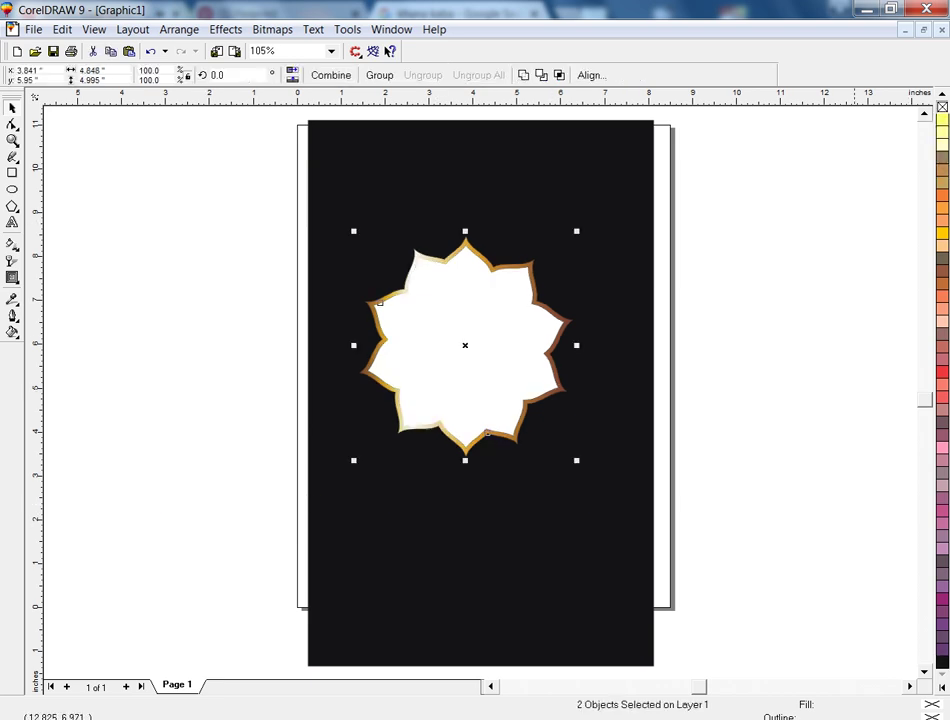
key("Escape")
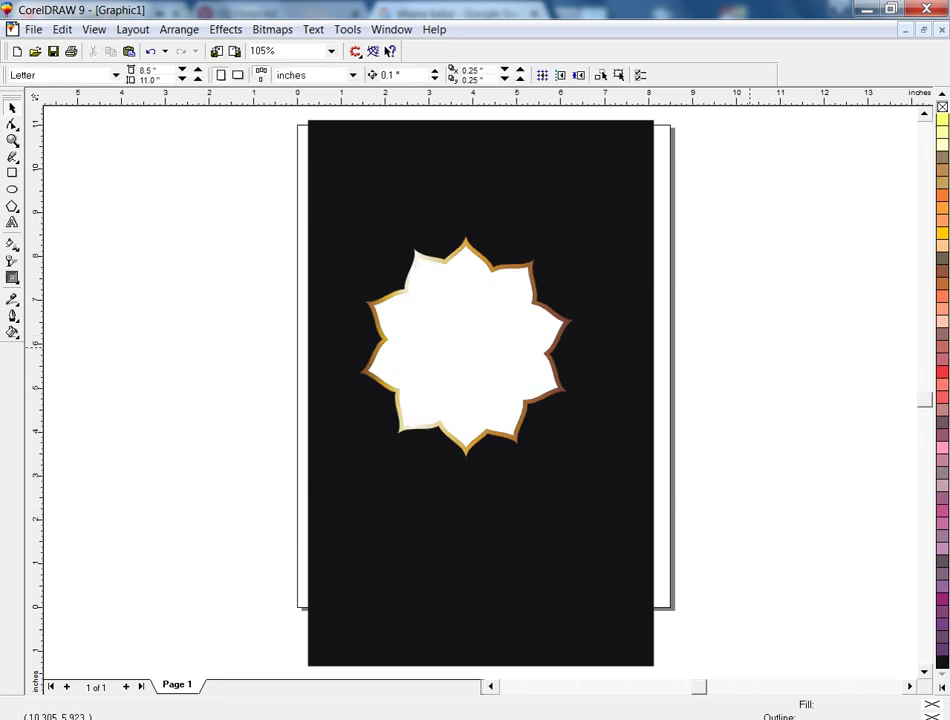
Step: Draw a rectangle about 8.46 × 3.10 in across the ornament's lower half and convert it to editable curved segments
key("F6")
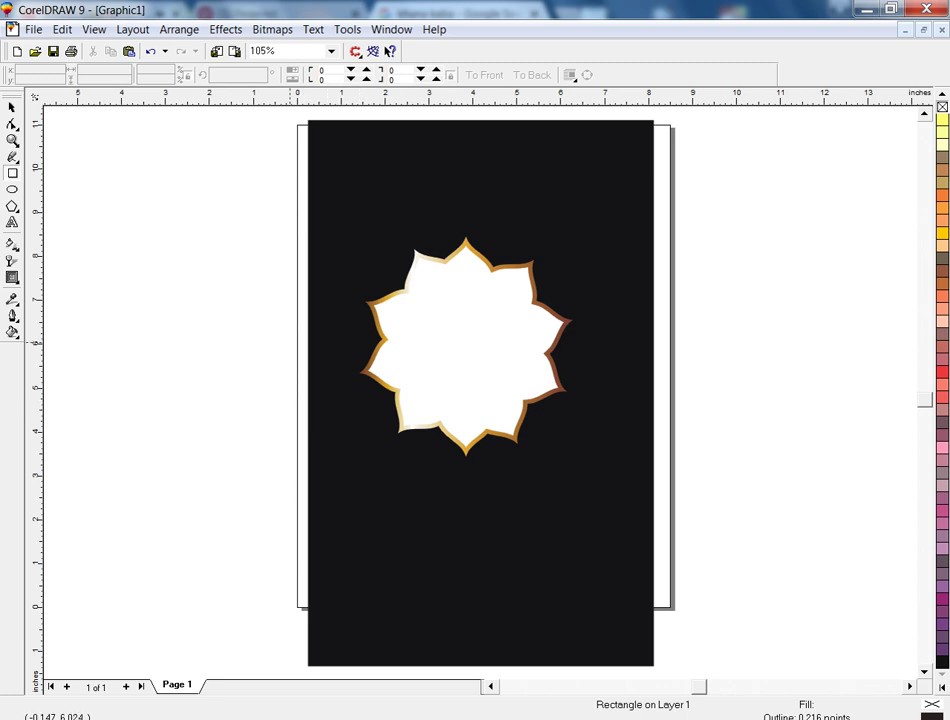
mouse_move(288, 341)
left_mouse_down()
mouse_move(609, 469)
mouse_move(661, 479)
left_mouse_up()
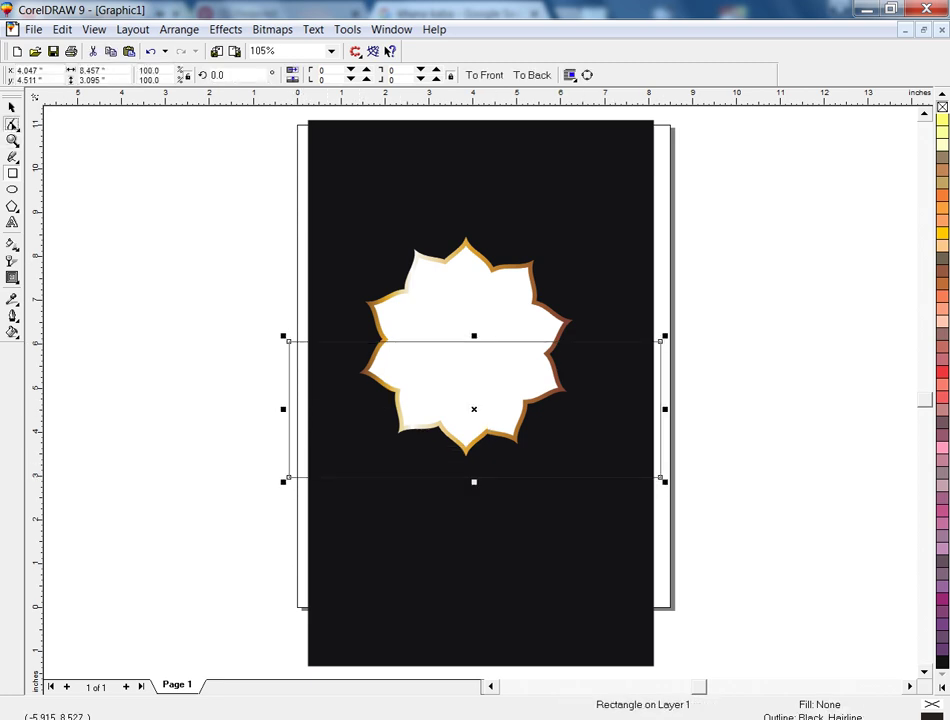
key("ctrl+q")
left_click_drag(195, 312, 710, 505)
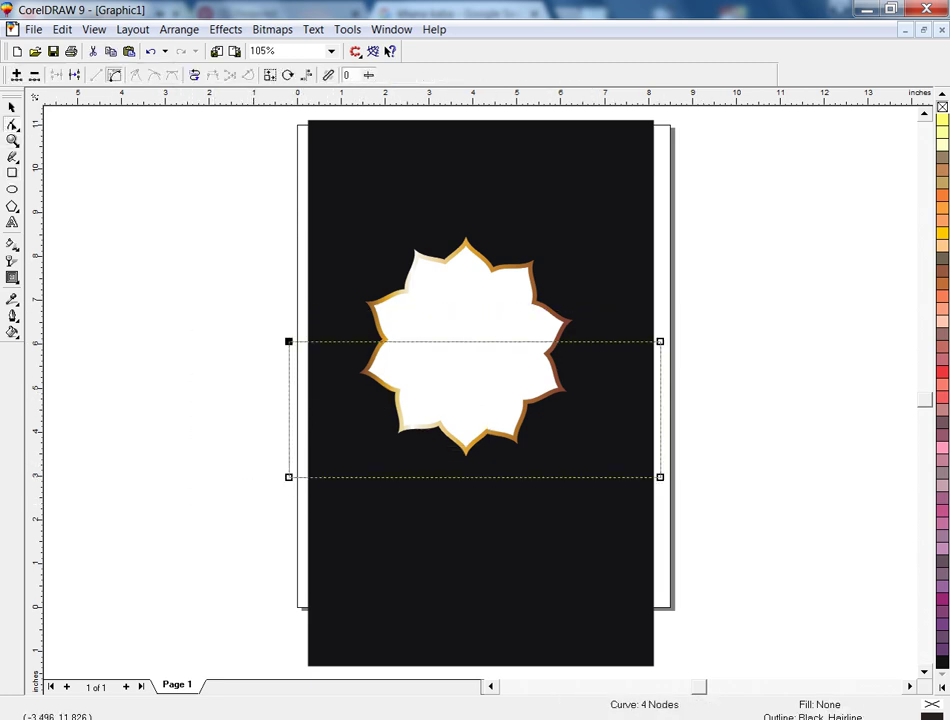
left_click(114, 75)
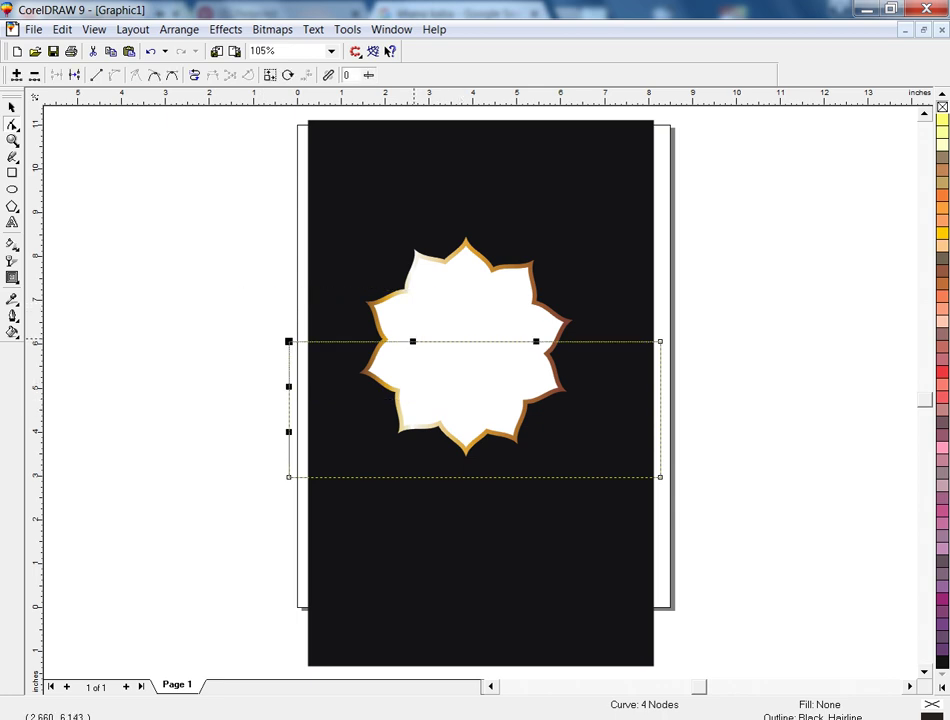
Step: Bend the rectangle's top edge into a wave peaking right of centre, raise its upper-right corner slightly and fill the shape Soft Pink
left_click_drag(413, 341, 426, 301)
key("ctrl+z")
left_click_drag(536, 341, 520, 216)
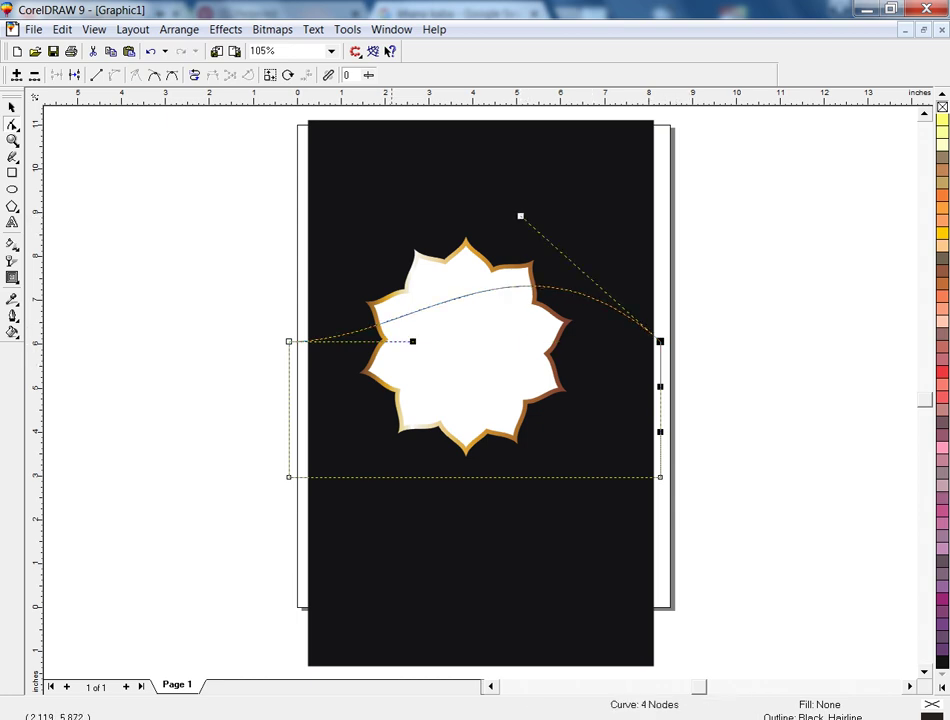
left_click_drag(413, 341, 416, 362)
left_click_drag(660, 341, 660, 325)
key("space")
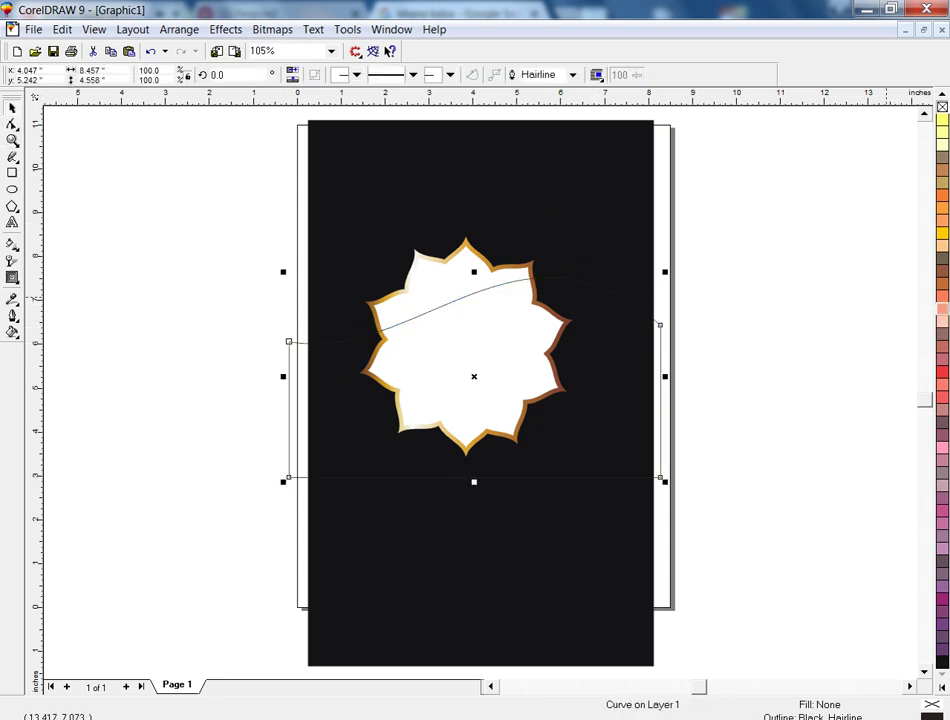
left_click(942, 308)
Step: Add a vertically mirrored copy of the wavy shape overlapping below it and weld both into one shape about 6.9 in tall
left_click_drag(475, 272, 511, 528)
left_click_drag(511, 470, 514, 373)
left_click(517, 361, "shift")
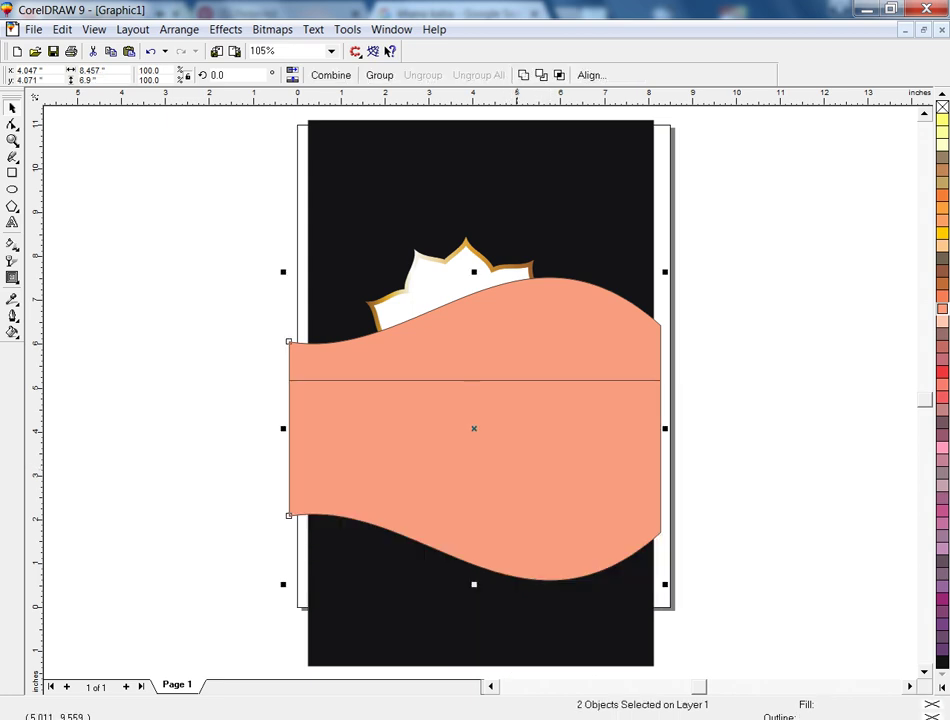
key("ctrl+l")
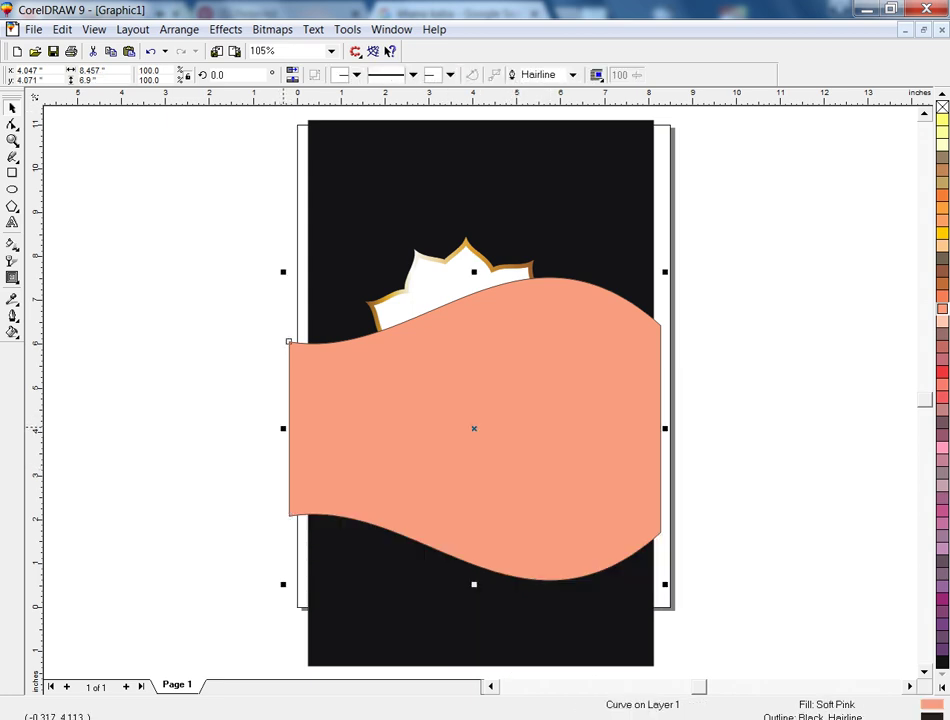
Step: Weld the pink shape with a horizontally mirrored, overlapping copy into a symmetrical band and centre it horizontally on the black rectangle
left_click_drag(283, 428, 525, 400)
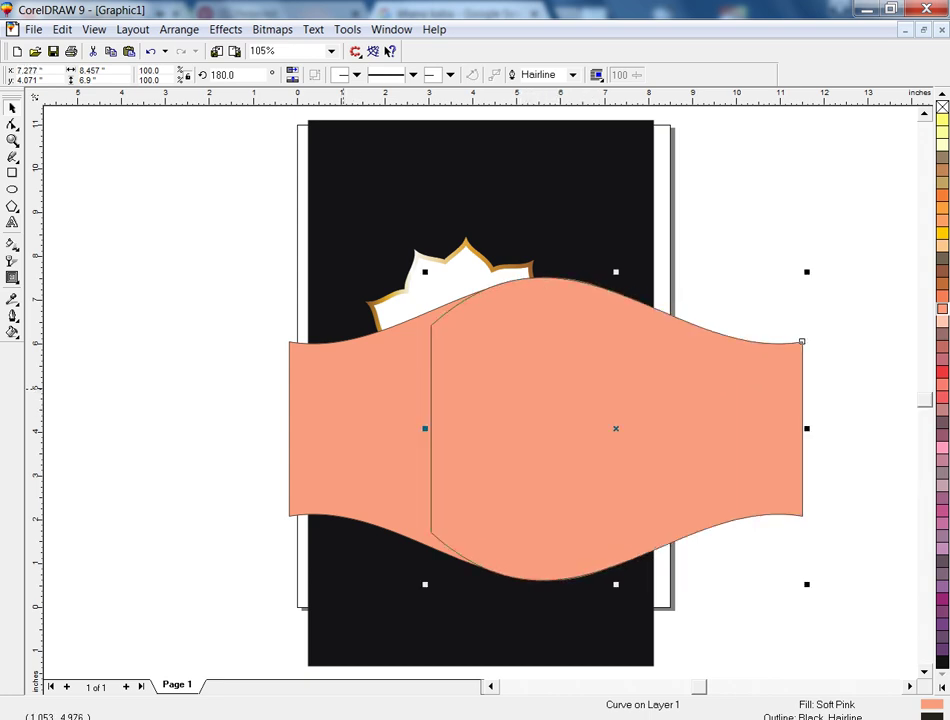
left_click(343, 389, "shift")
key("ctrl+l")
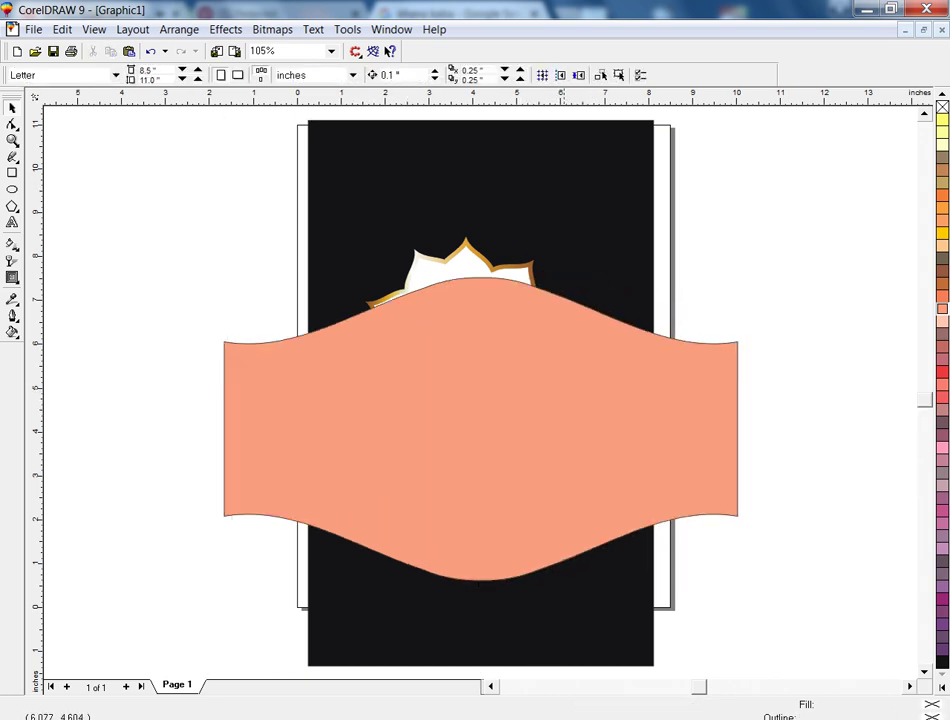
key("p")
Step: Bring both ornament shapes to the front and move them up, centred over the pink band's upper edge
key("Tab")
left_click(425, 368, "shift")
key("shift+Page_Up")
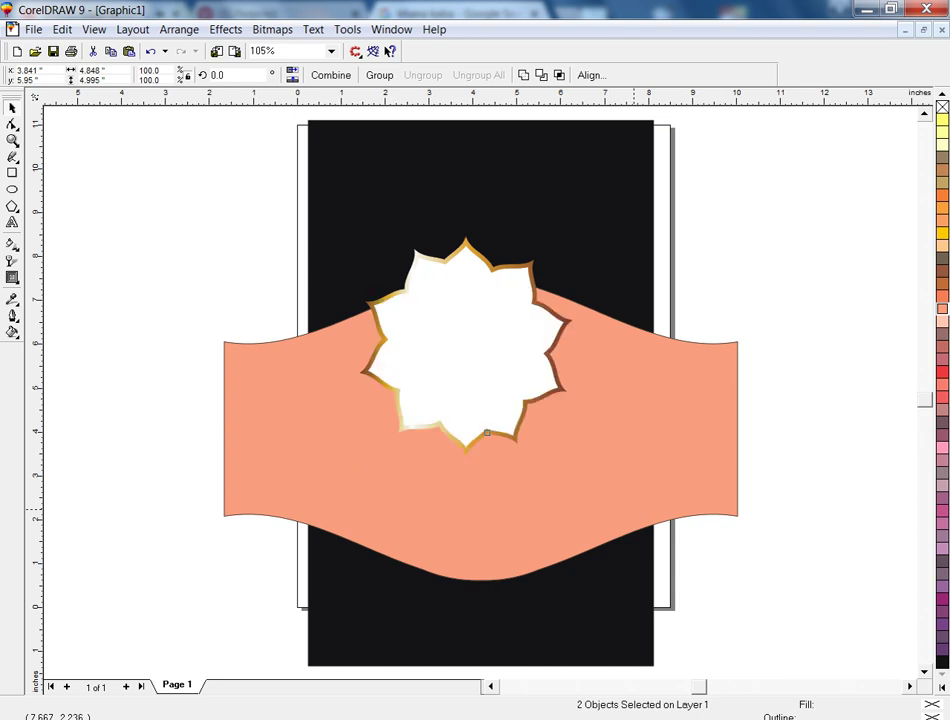
left_click_drag(498, 400, 536, 350)
Step: Add a two-step inside contour offset 0.1 in to the pink band, separate it and select the resulting contour group
key("Tab")
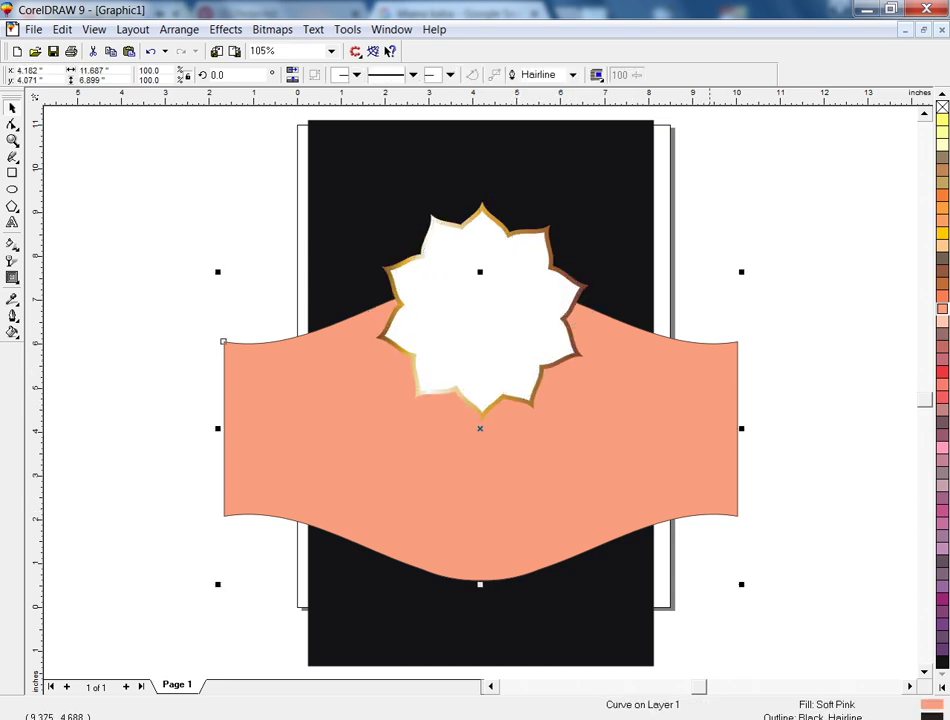
key("shift+F2")
left_click_drag(900, 142, 895, 155)
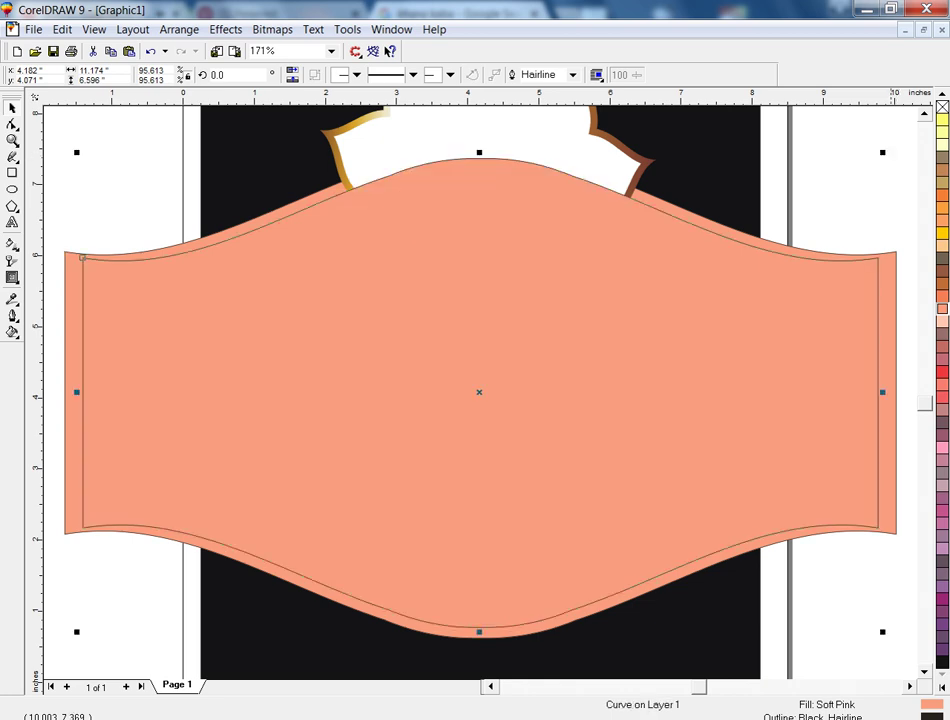
key("ctrl+z")
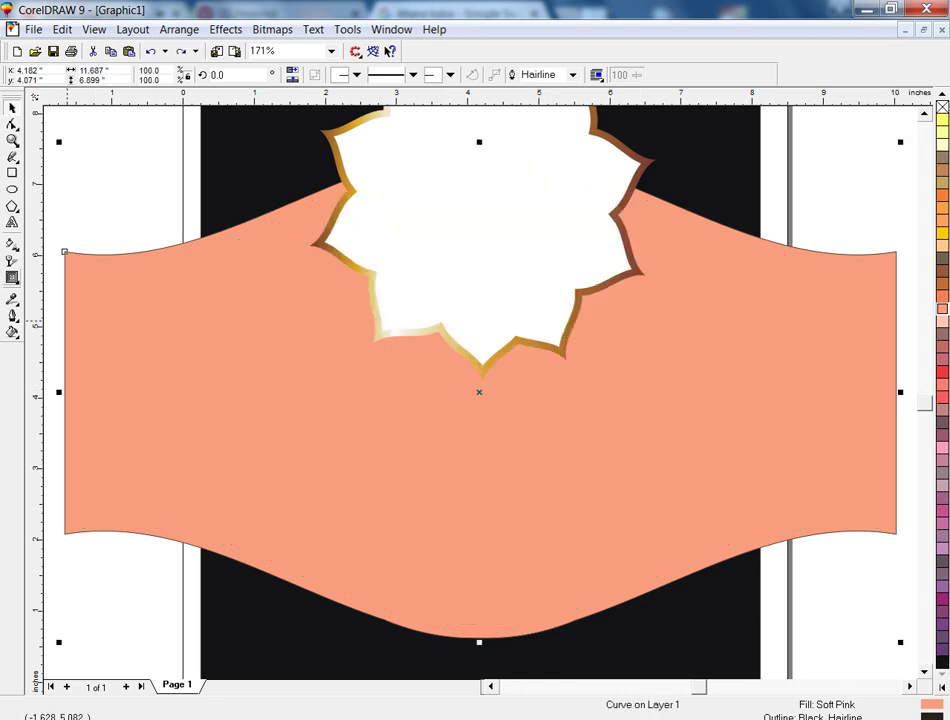
left_click_drag(65, 392, 79, 392)
left_click(179, 29)
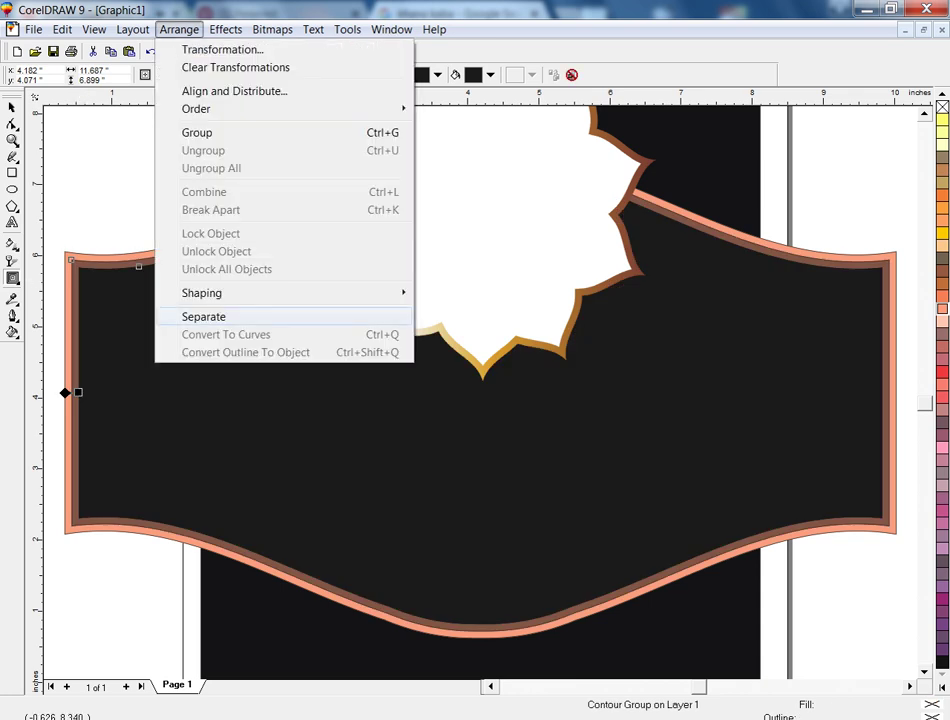
left_click(204, 316)
left_click(314, 339)
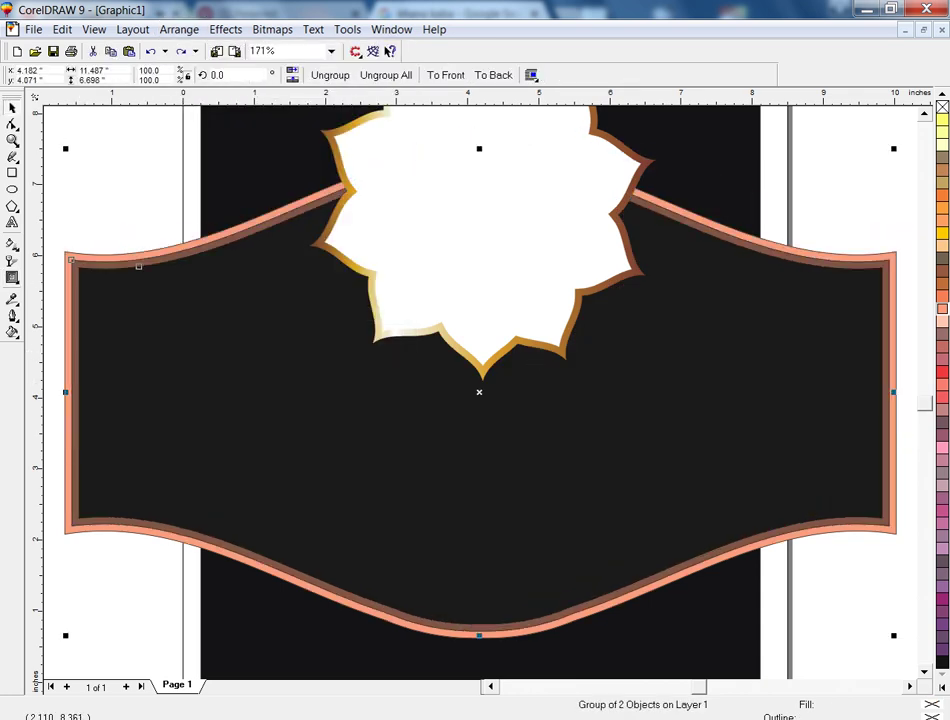
Step: Ungroup the contour group and delete the brown middle contour between the pink band and the black inner shape
key("ctrl+u")
left_click(264, 274)
left_click(942, 258)
key("Escape")
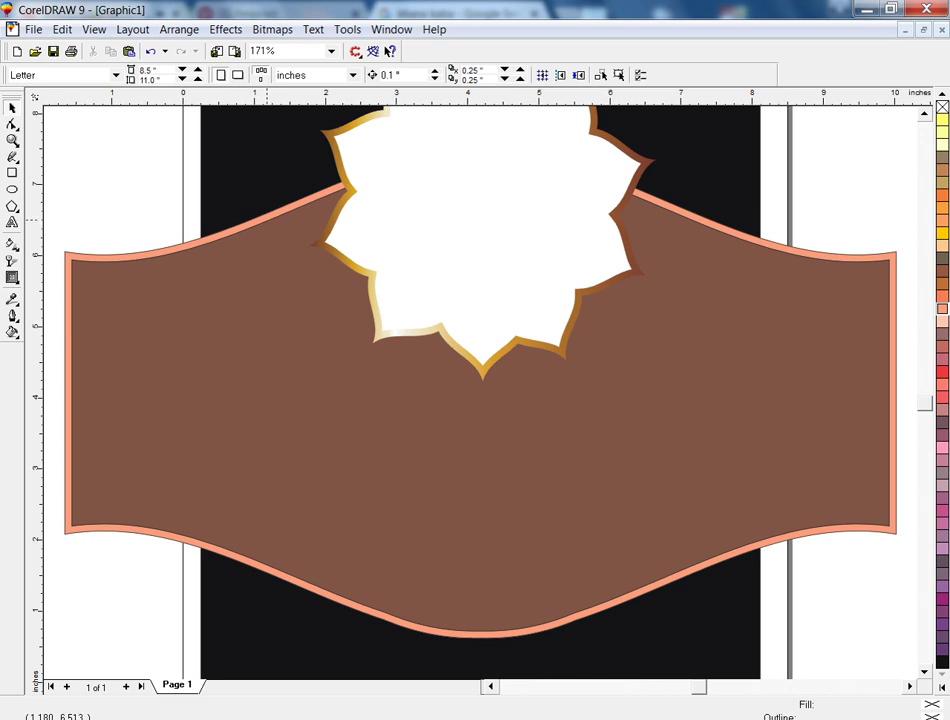
key("ctrl+z")
key("Tab")
key("Delete")
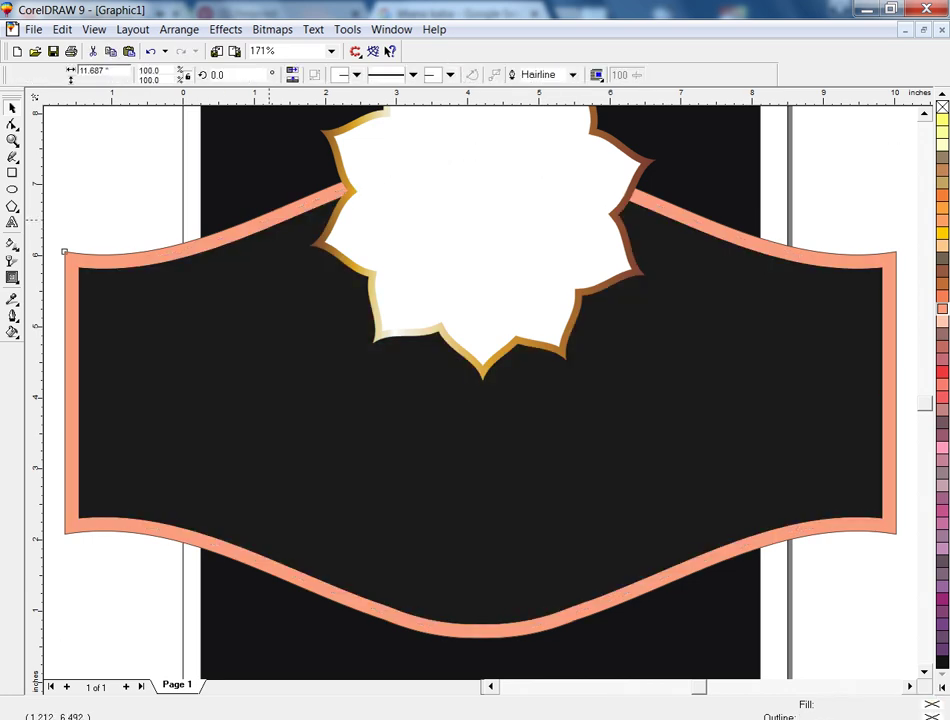
Step: Copy the fountain fill of the ornament's gold edge onto the pink band shape
key("Tab")
key("ctrl+shift+a")
key("alt+f")
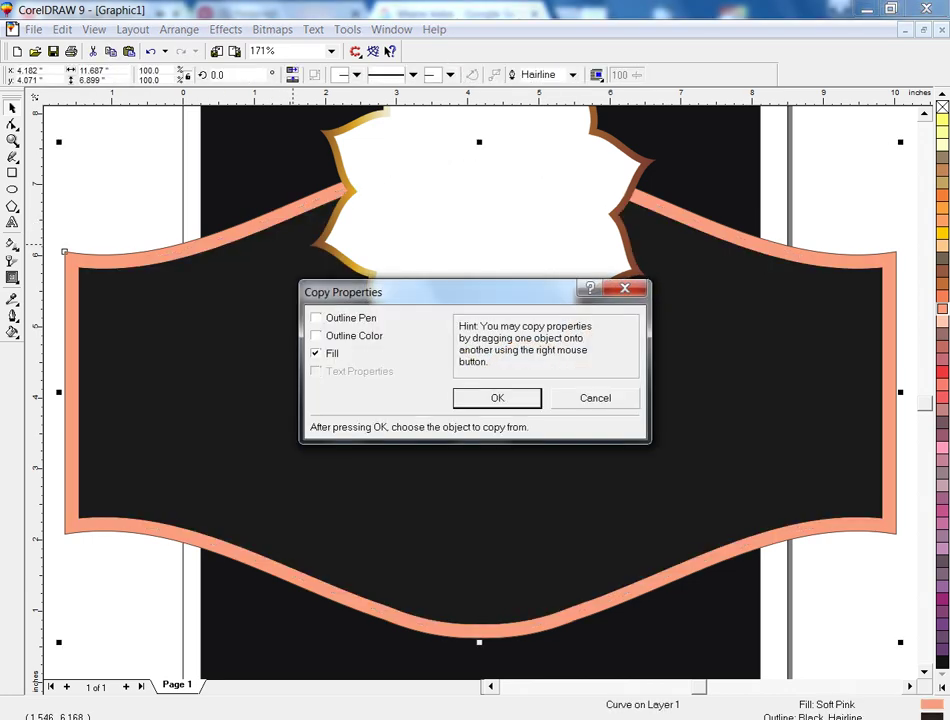
key("Return")
left_click(292, 242)
key("Tab")
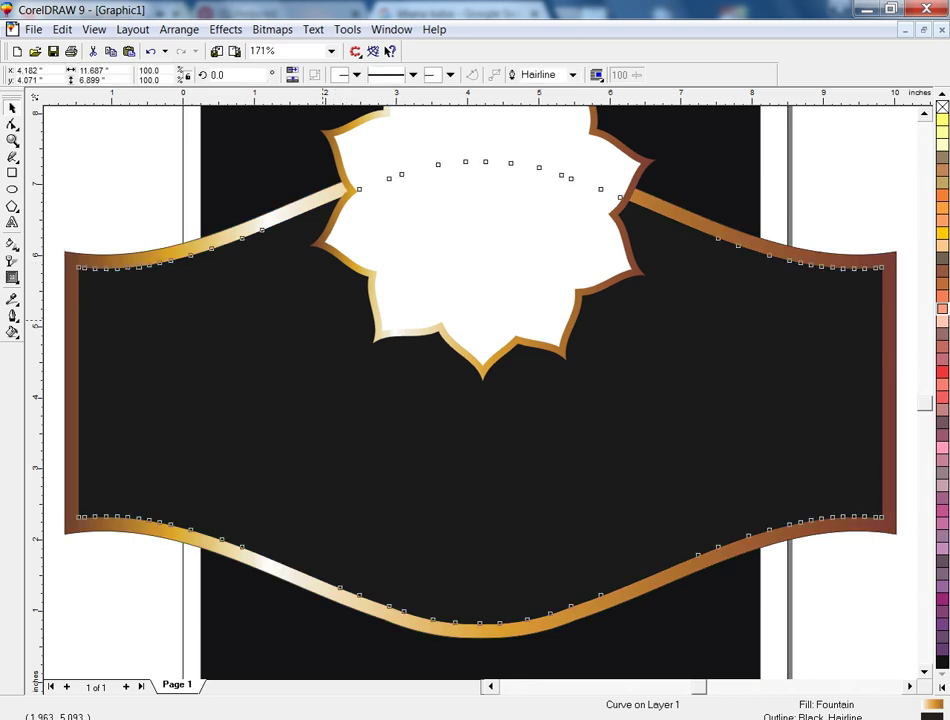
key("F3")
key("Escape")
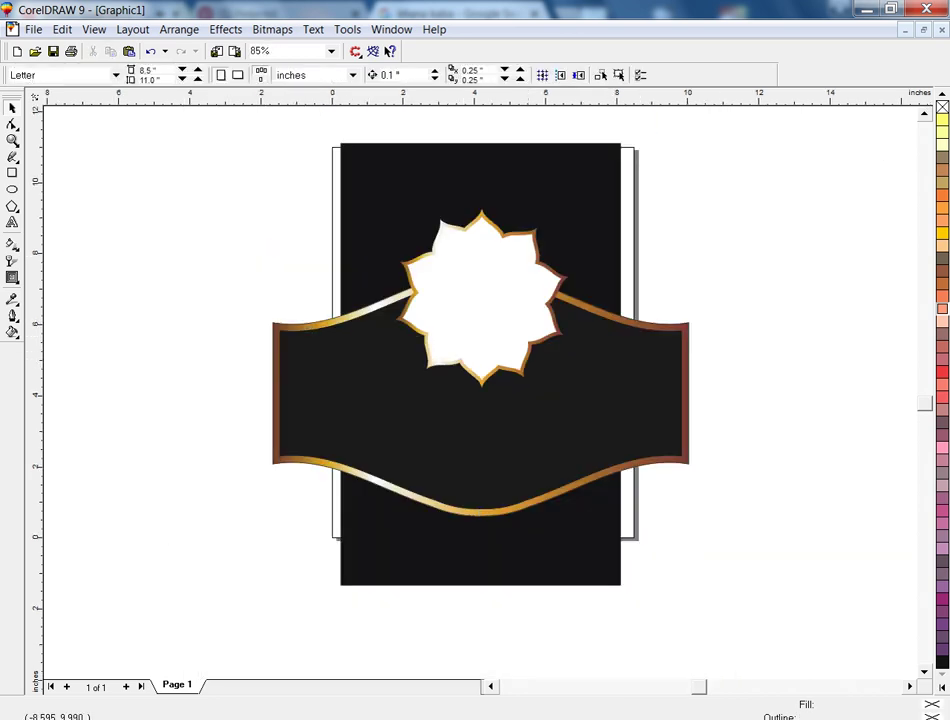
key("F6")
left_click_drag(326, 121, 636, 381)
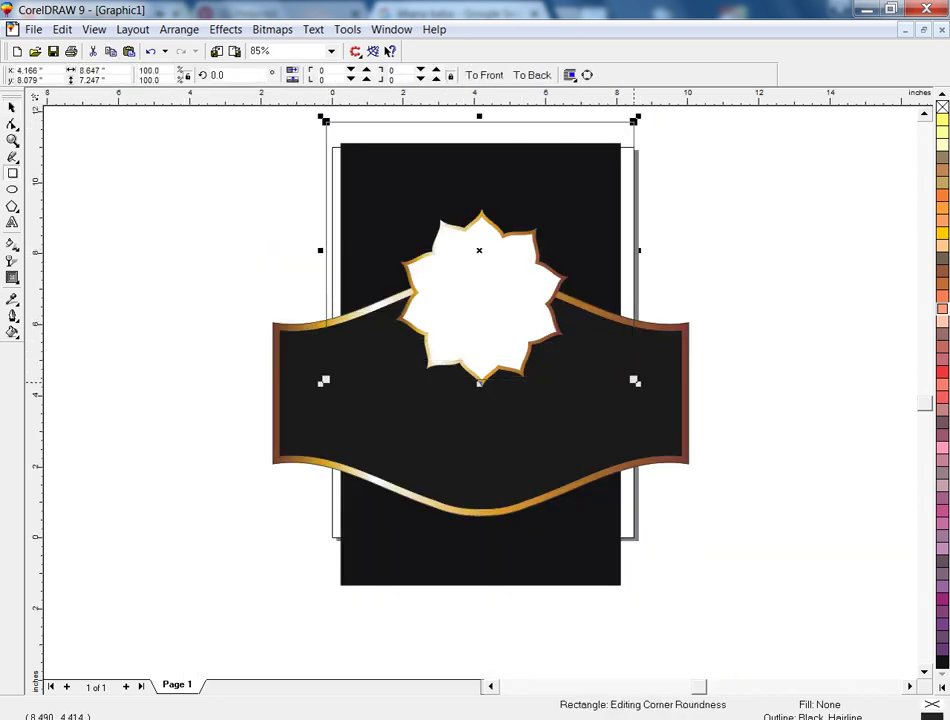
key("Delete")
Step: Copy the band's gold fountain fill onto the black background rectangle
left_click(596, 195)
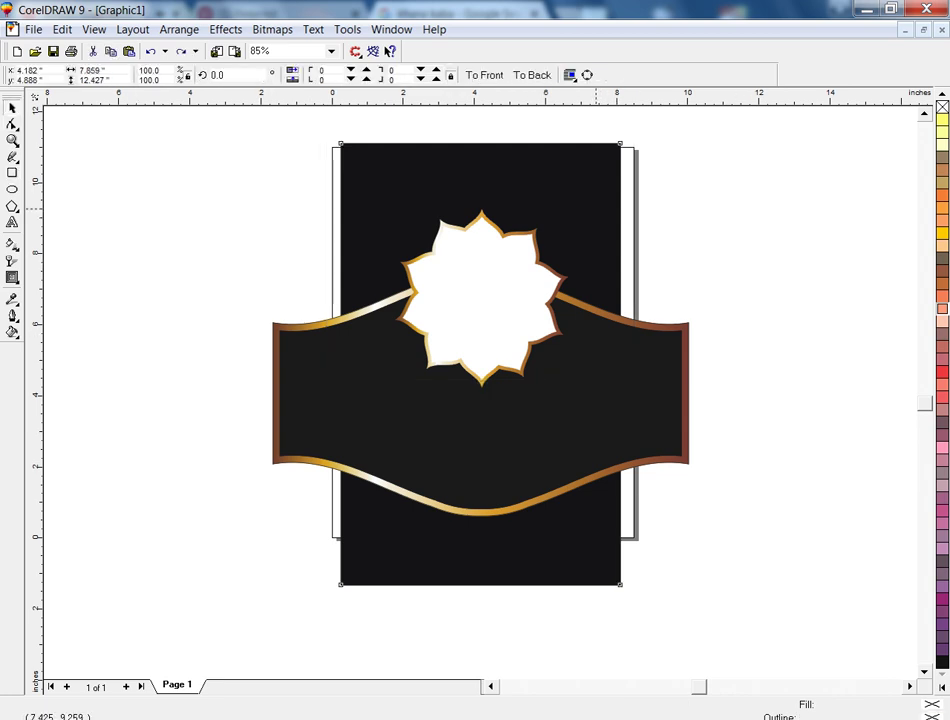
key("ctrl+shift+a")
key("Return")
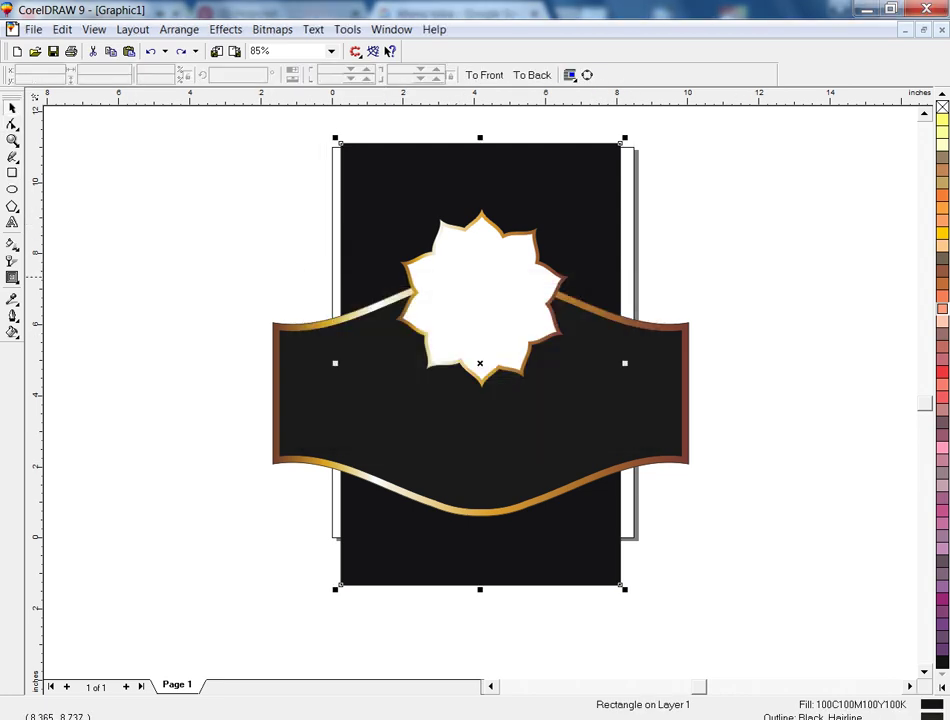
left_click(385, 300)
key("g")
Step: Try a vertical gold gradient on the background rectangle, with the white stop at 30% and the gold stop at 63%
left_click_drag(473, 144, 465, 452)
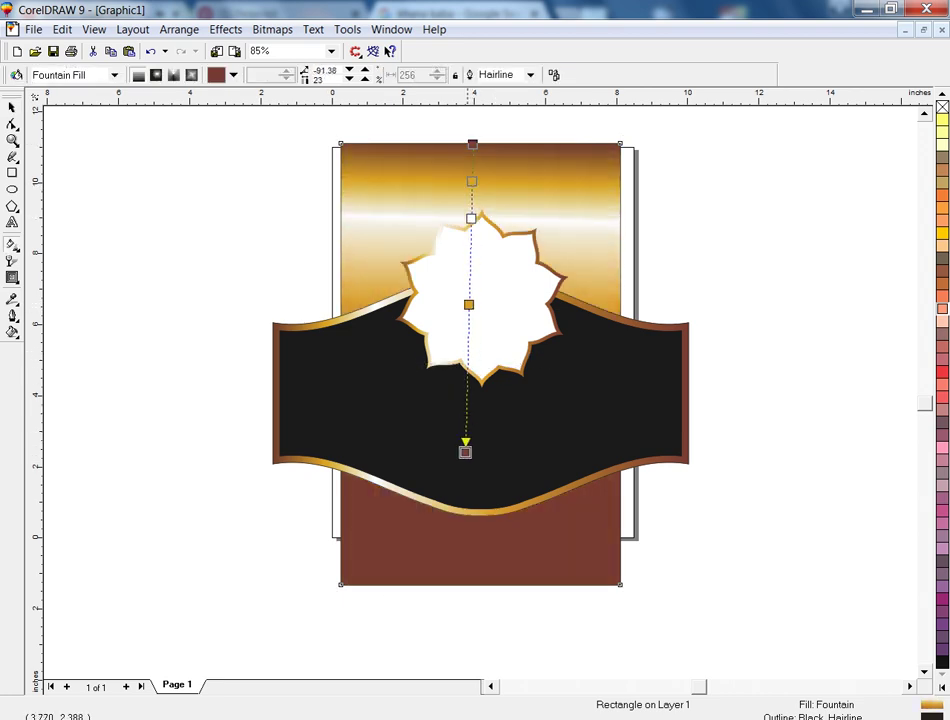
left_click_drag(473, 144, 469, 122)
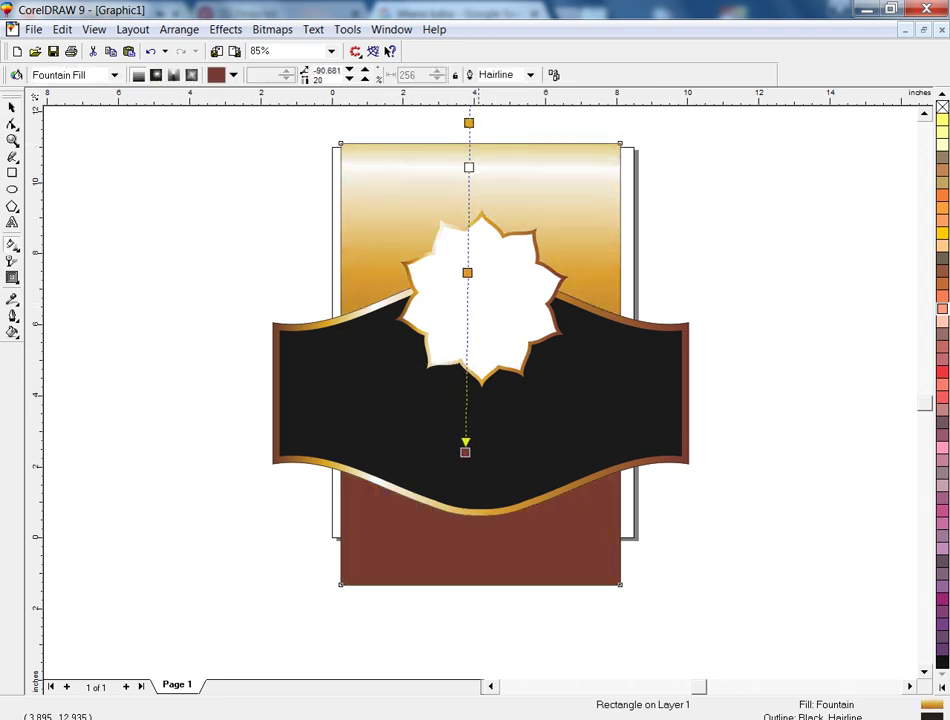
left_click_drag(469, 167, 468, 180)
left_click_drag(467, 272, 466, 314)
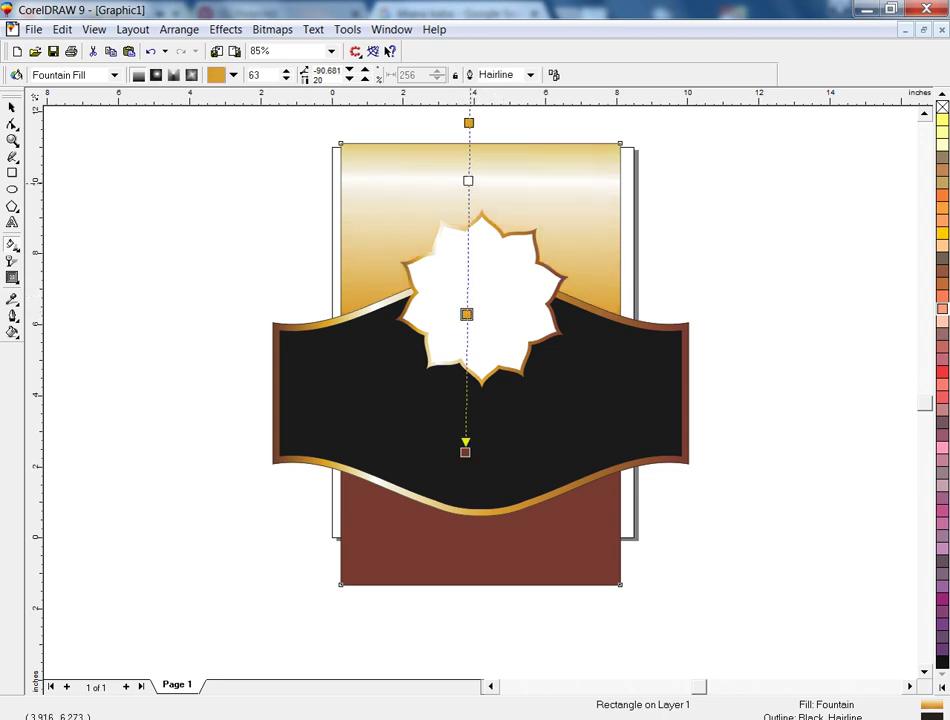
left_click_drag(468, 181, 468, 190)
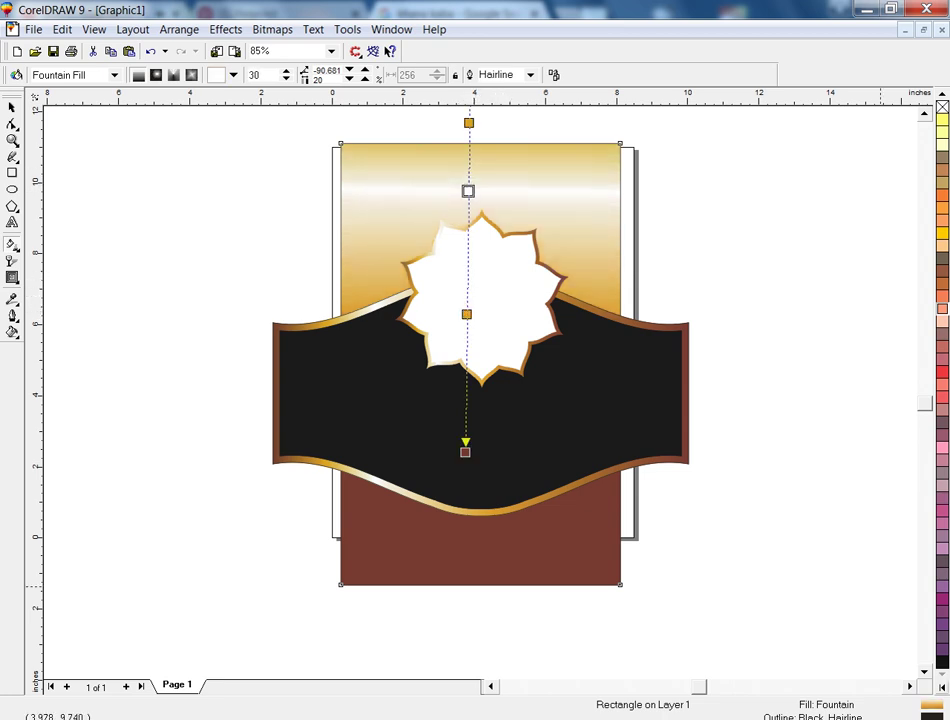
left_click(12, 332)
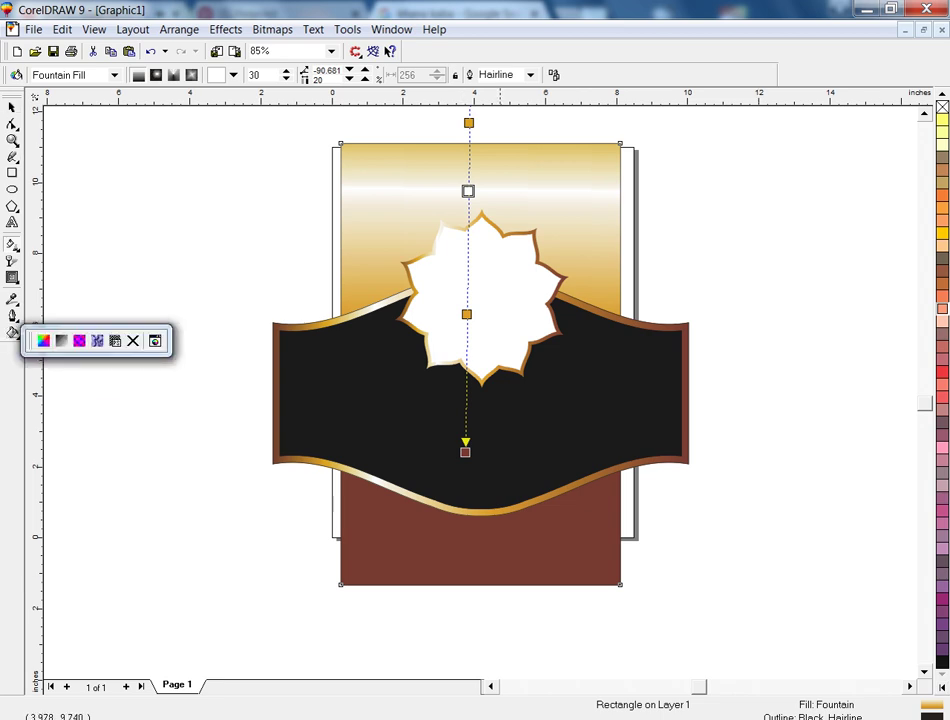
Step: Redraw the background gradient diagonally at about 29.5°, moving the white stop near its upper end and the first gold stop to 62%
left_click_drag(371, 320, 738, 112)
double_click(727, 120)
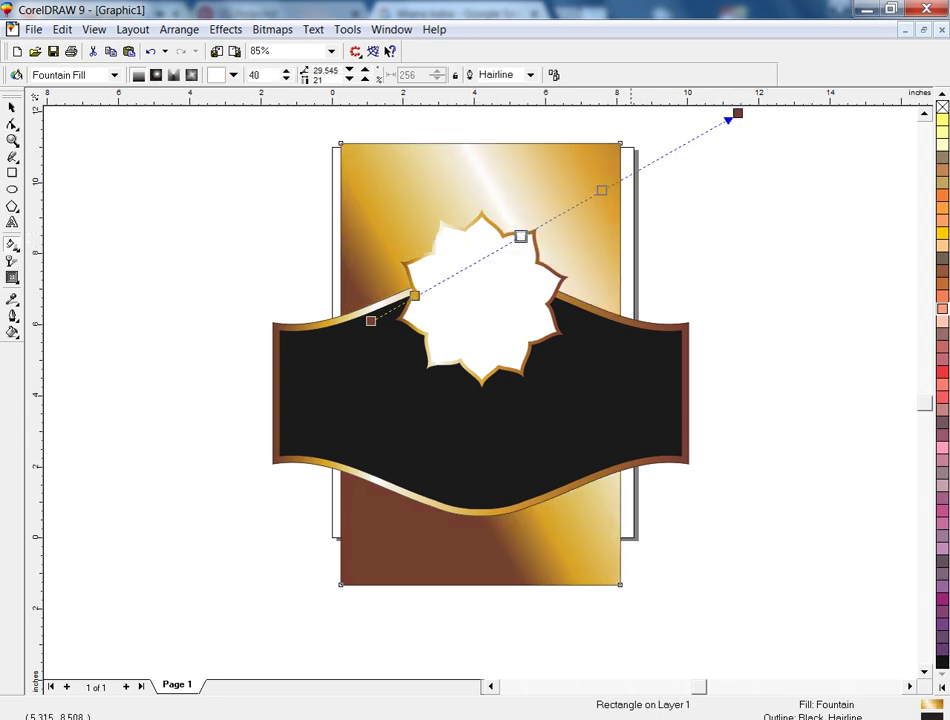
left_click_drag(520, 236, 684, 143)
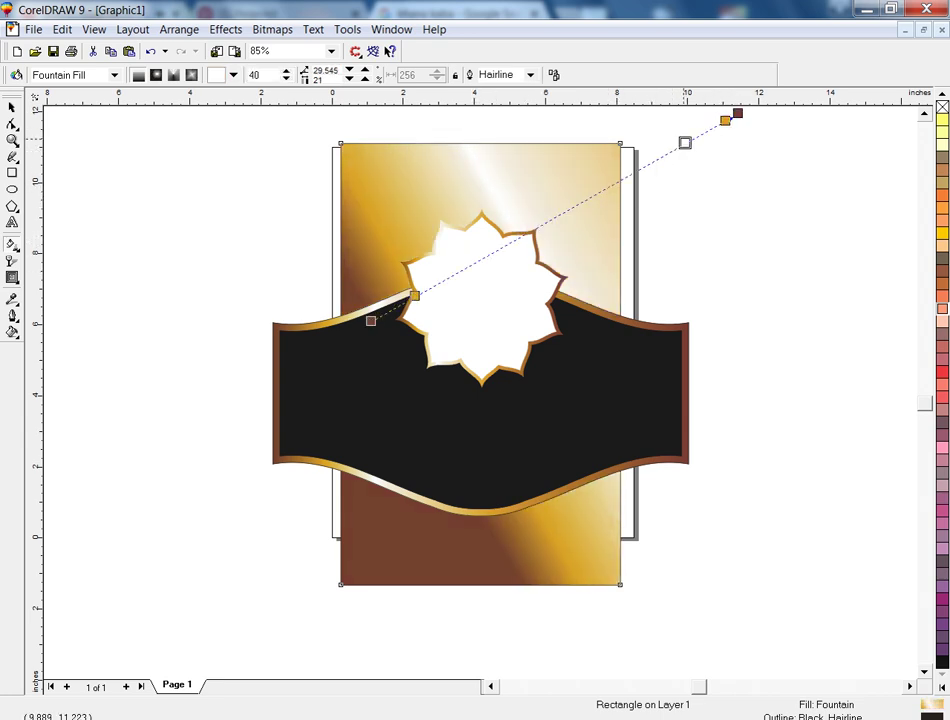
mouse_move(415, 295)
left_mouse_down()
mouse_move(604, 188)
mouse_move(597, 191)
left_mouse_up()
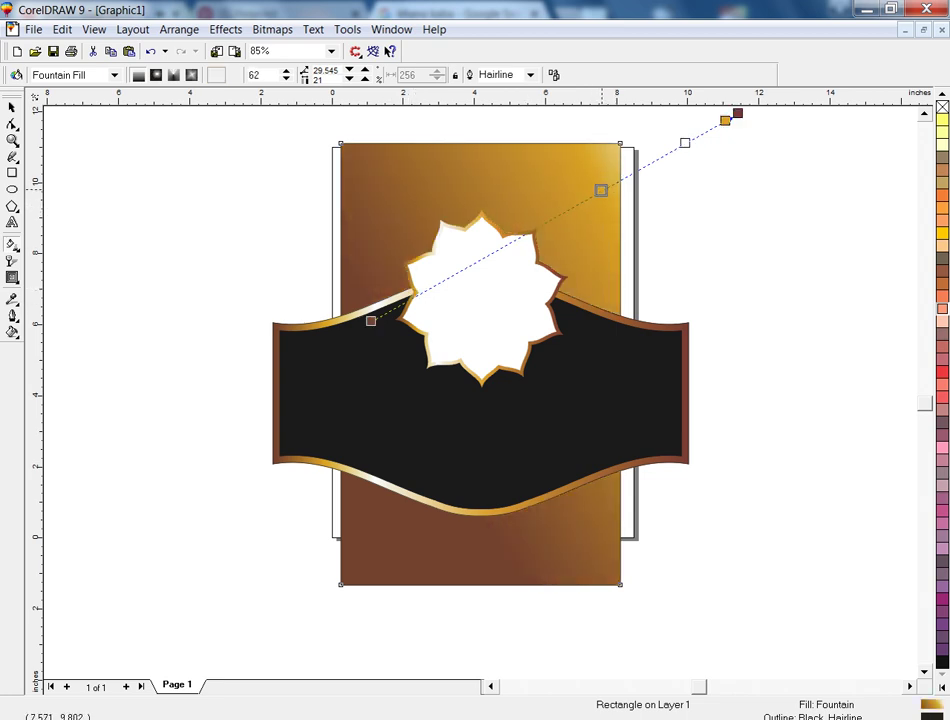
key("space")
key("Escape")
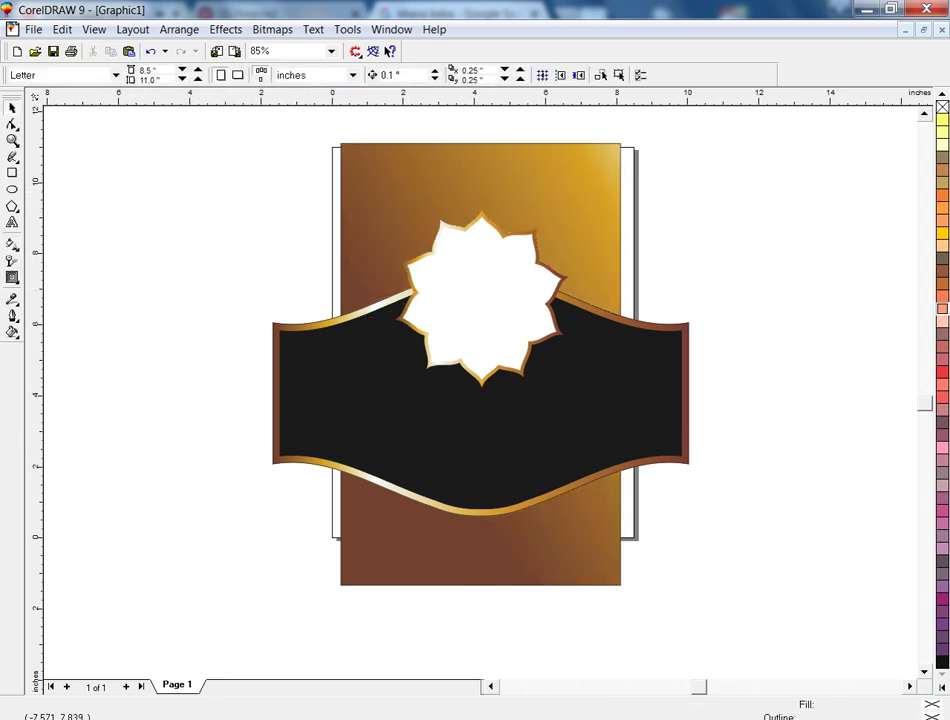
Step: Cover the background's lower part with a white, unoutlined rectangle about 9.44 × 4.34 in, clipped inside the background rectangle
key("F6")
left_click_drag(301, 455, 637, 611)
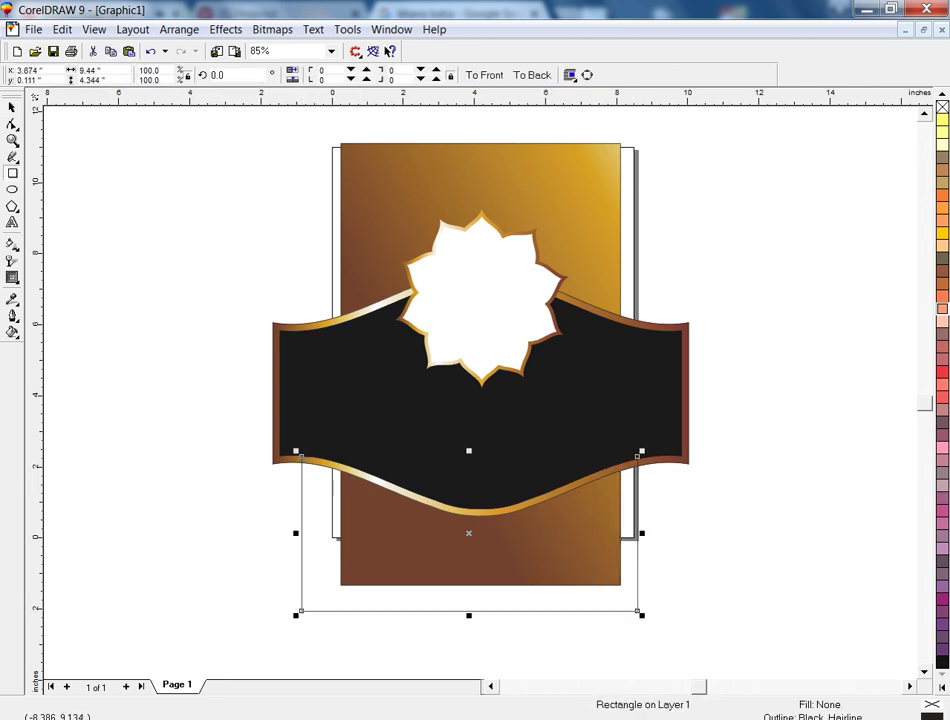
key("space")
left_click(942, 688)
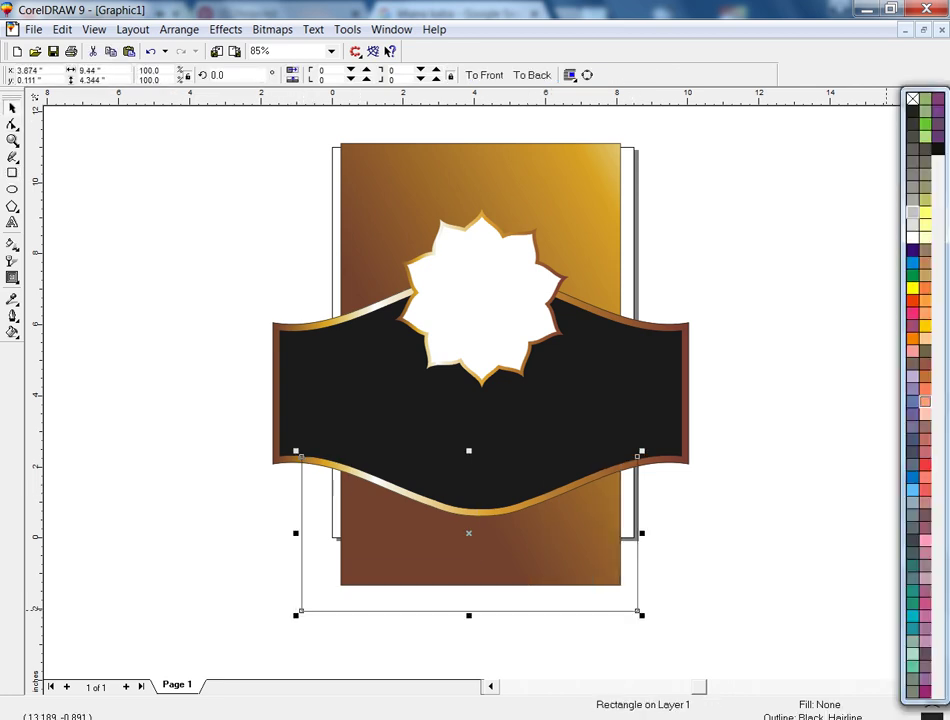
left_click(907, 212)
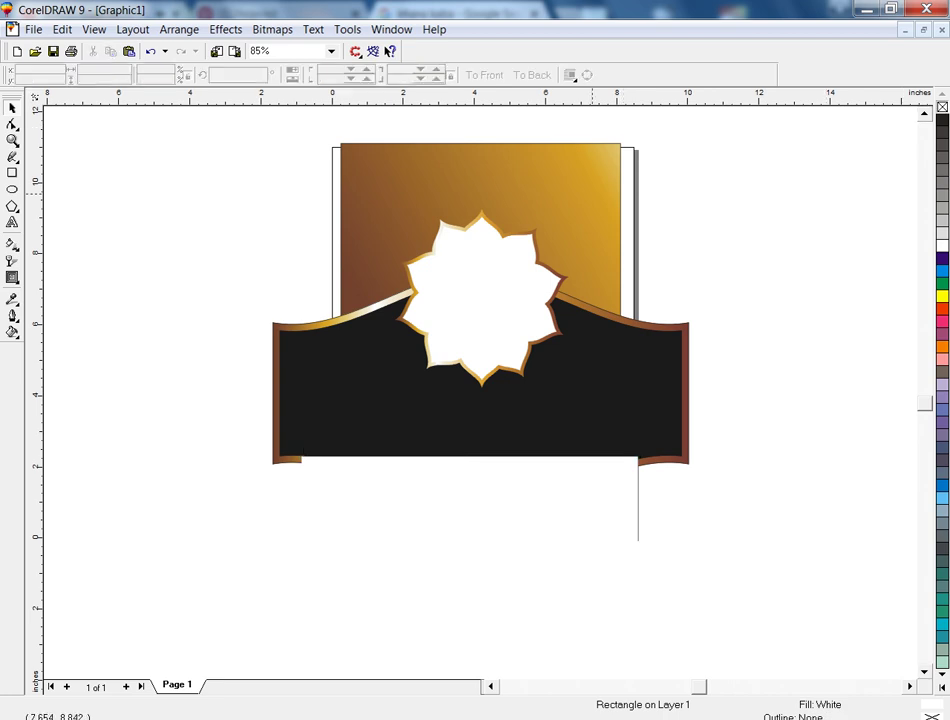
key("Escape")
Step: Clip the gold band and its black inner shape inside the background rectangle, leaving the ornament on top
left_click_drag(765, 177, 211, 517)
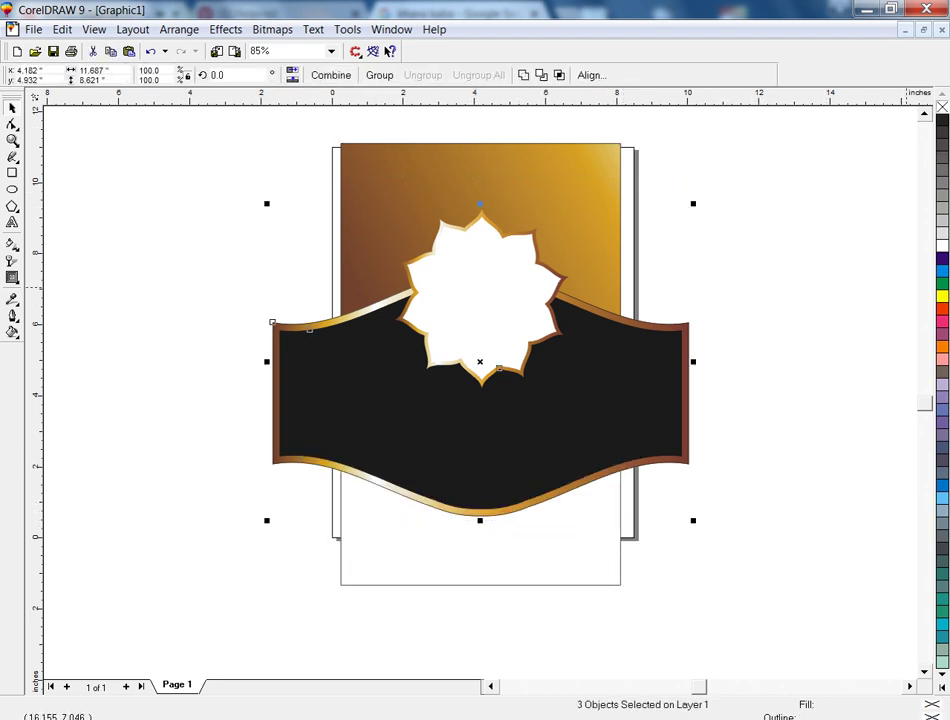
left_click(608, 207)
left_click(730, 207)
left_click_drag(742, 185, 368, 404)
left_click(465, 447, "shift")
left_click(714, 370)
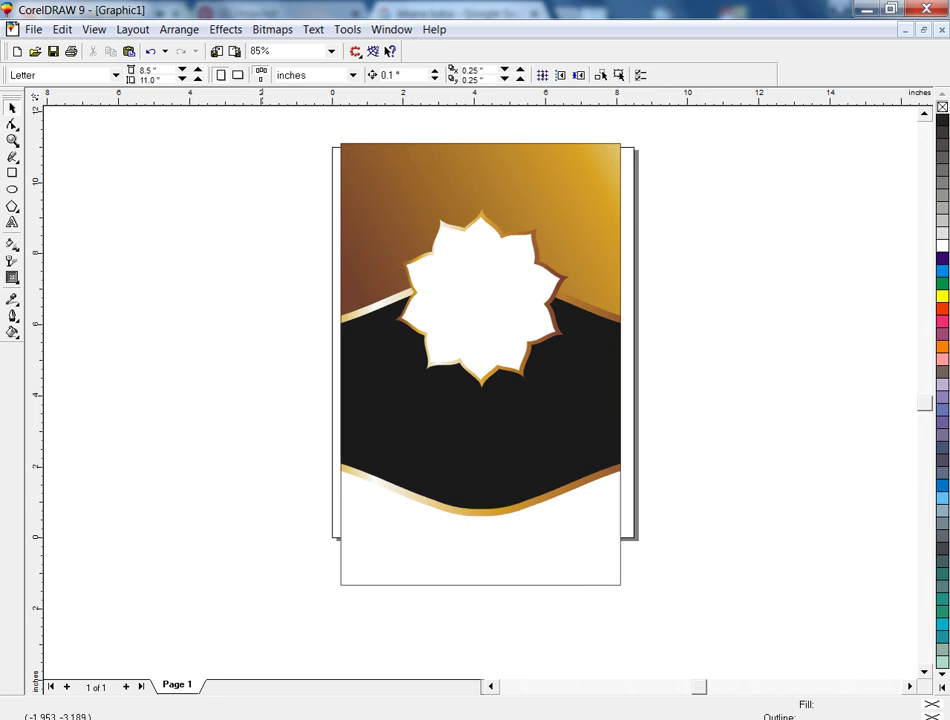
Step: Copy the enlarged Khana Kaba image from the Google results in Chrome and paste it into the CorelDRAW design
key("alt+Tab")
right_click(313, 321)
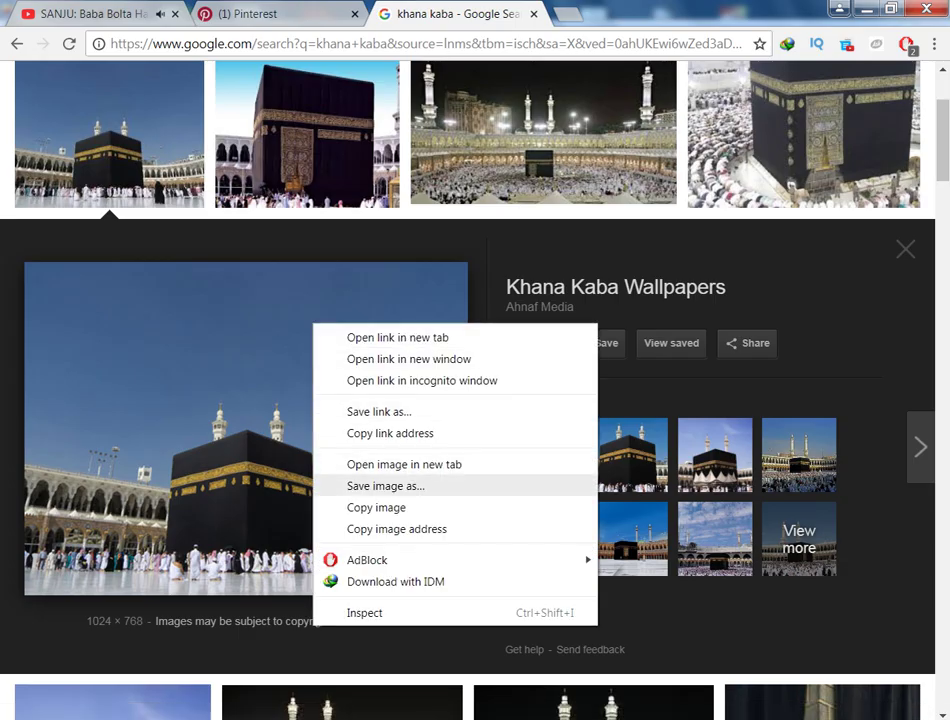
left_click(372, 486)
key("alt+Tab")
key("ctrl+v")
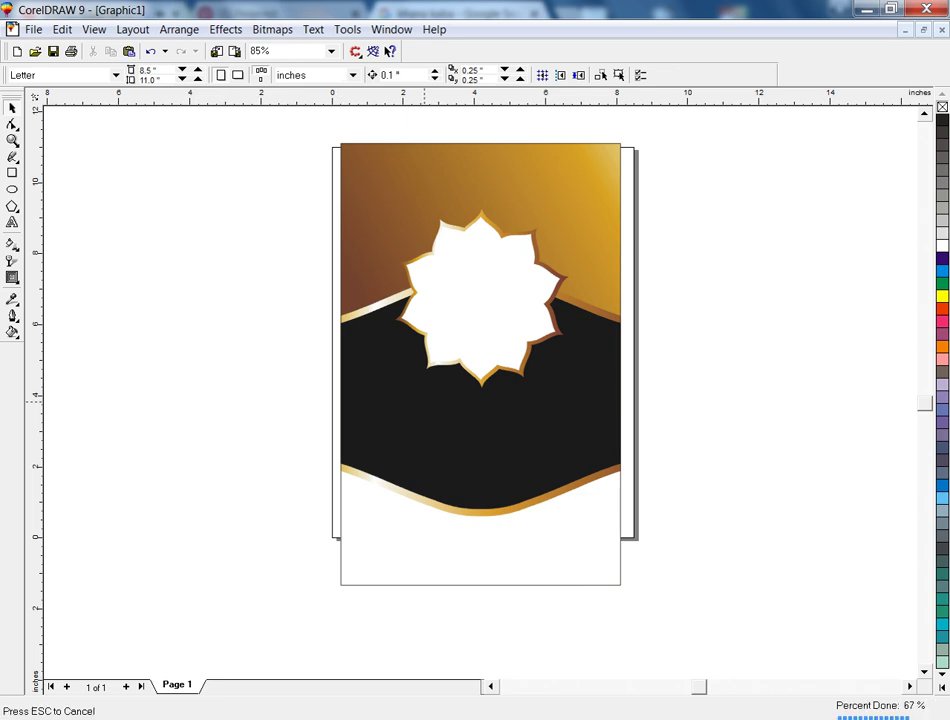
left_click_drag(224, 147, 399, 280)
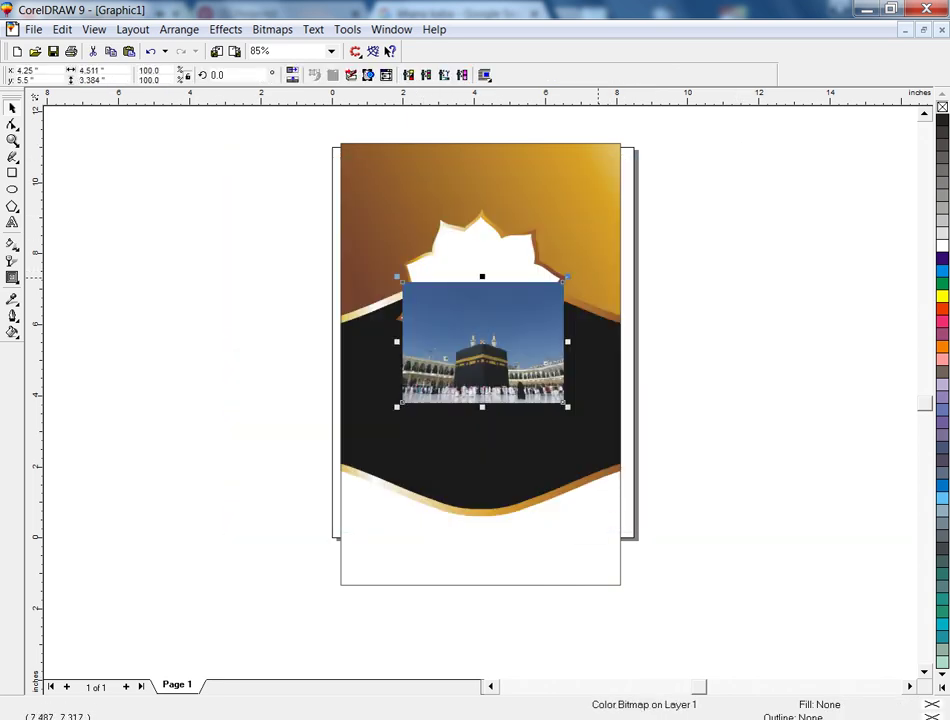
Step: Adjust the pasted photo's brightness to -7, contrast to 43 and intensity to 4
key("shift+F2")
left_click(226, 29)
mouse_move(275, 49)
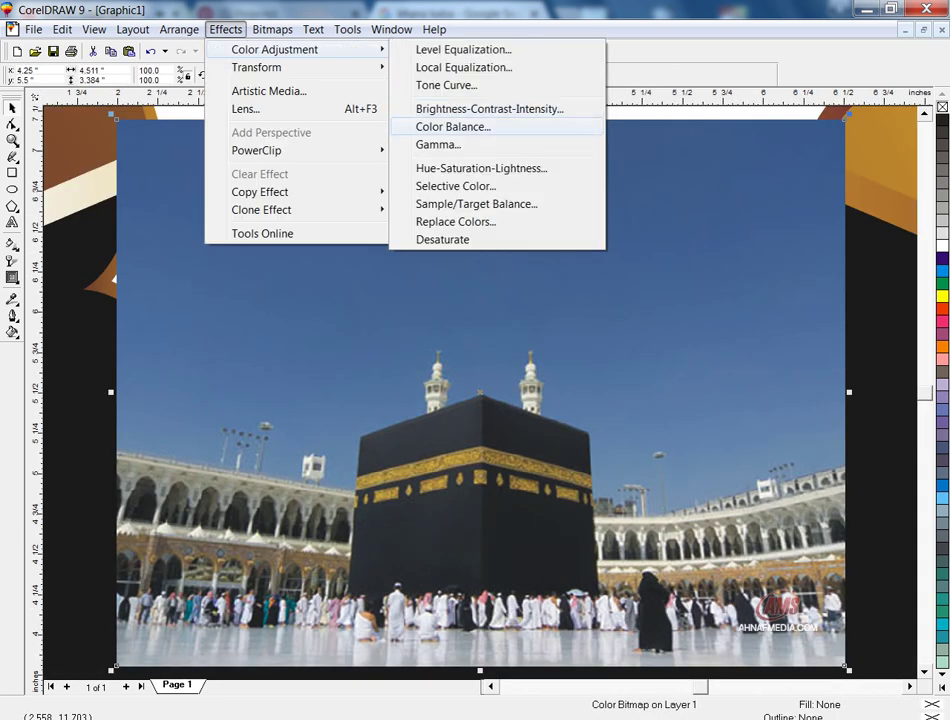
left_click(490, 106)
left_click_drag(452, 429, 430, 429)
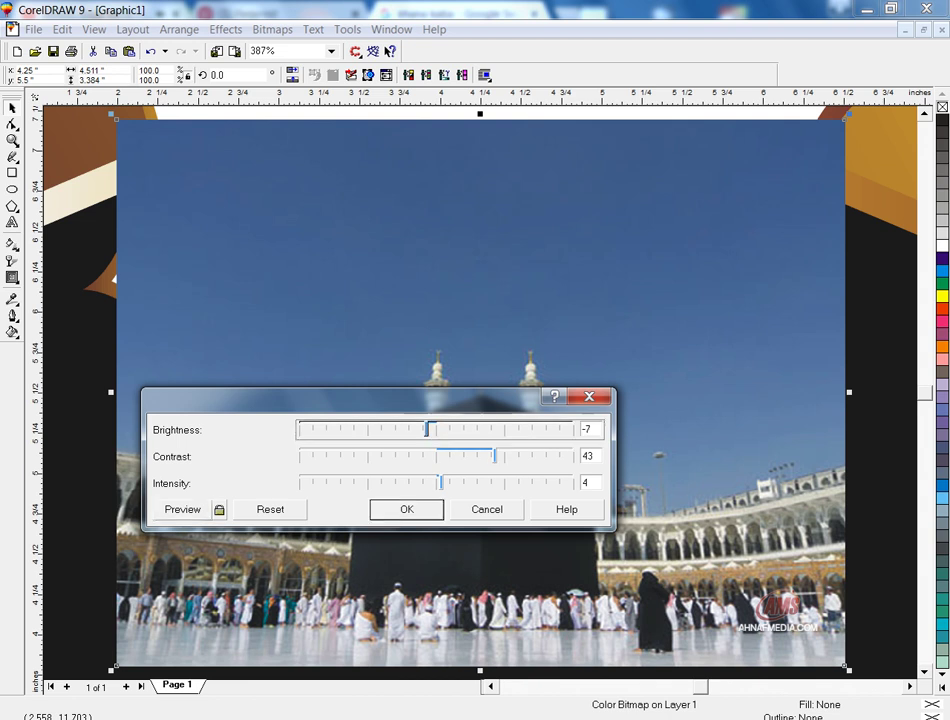
left_click(219, 509)
key("Return")
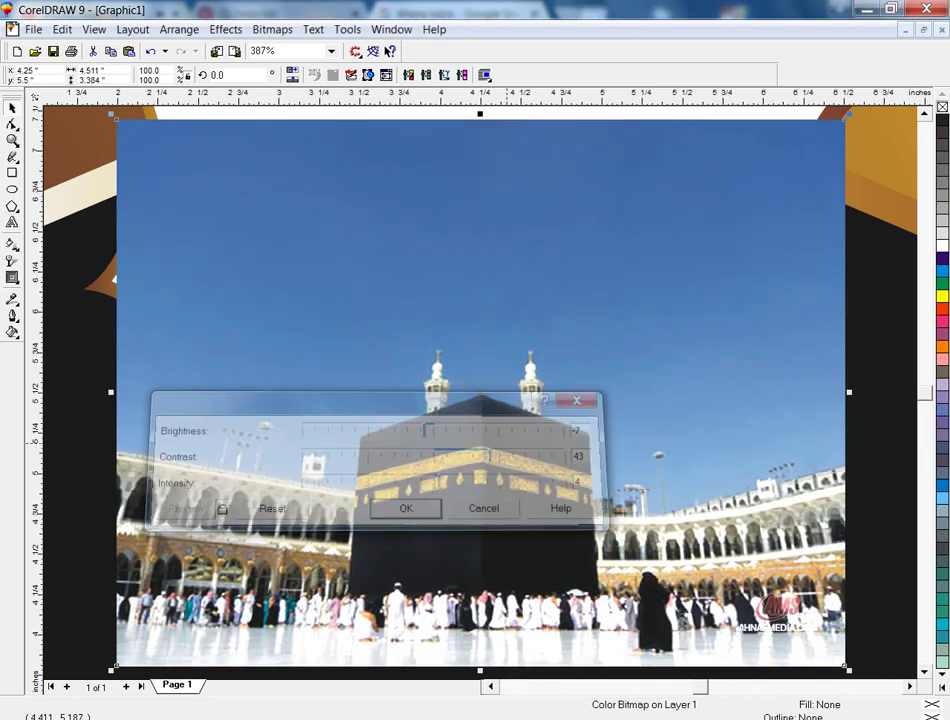
Step: Clip the Kaaba photo inside the white ten-pointed ornament shape
key("F3")
left_click(493, 234)
left_click(476, 317)
left_click(477, 313)
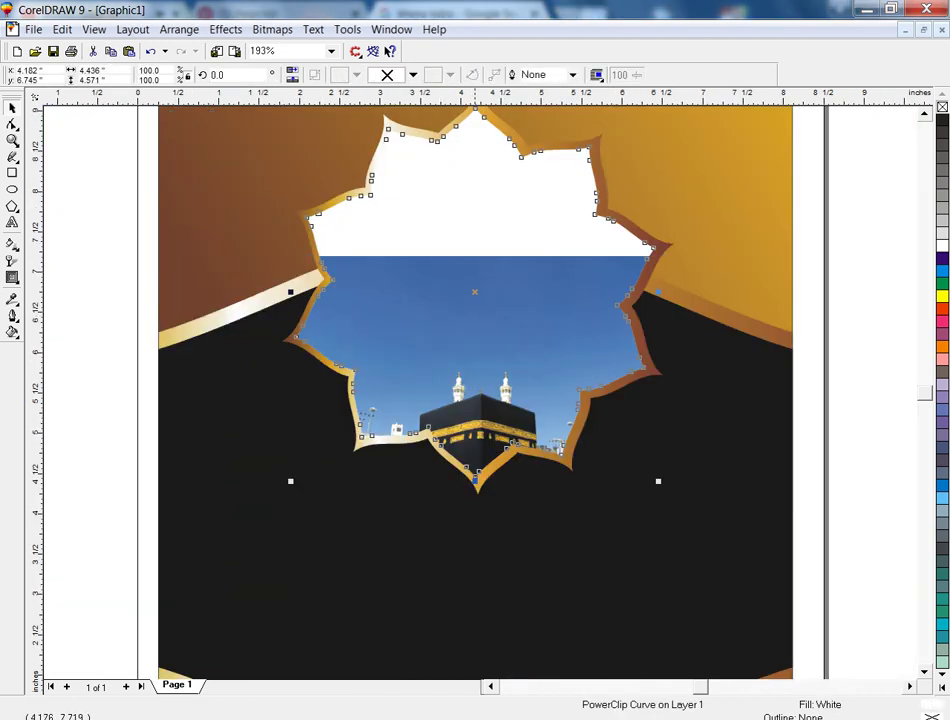
Step: Edit the ornament's clipped contents: enlarge the photo to about 6.8 × 5.1 in, centre the Kaaba in the outline and finish editing
left_click(477, 313, "ctrl")
left_click_drag(477, 440, 487, 315)
left_click_drag(677, 408, 769, 477)
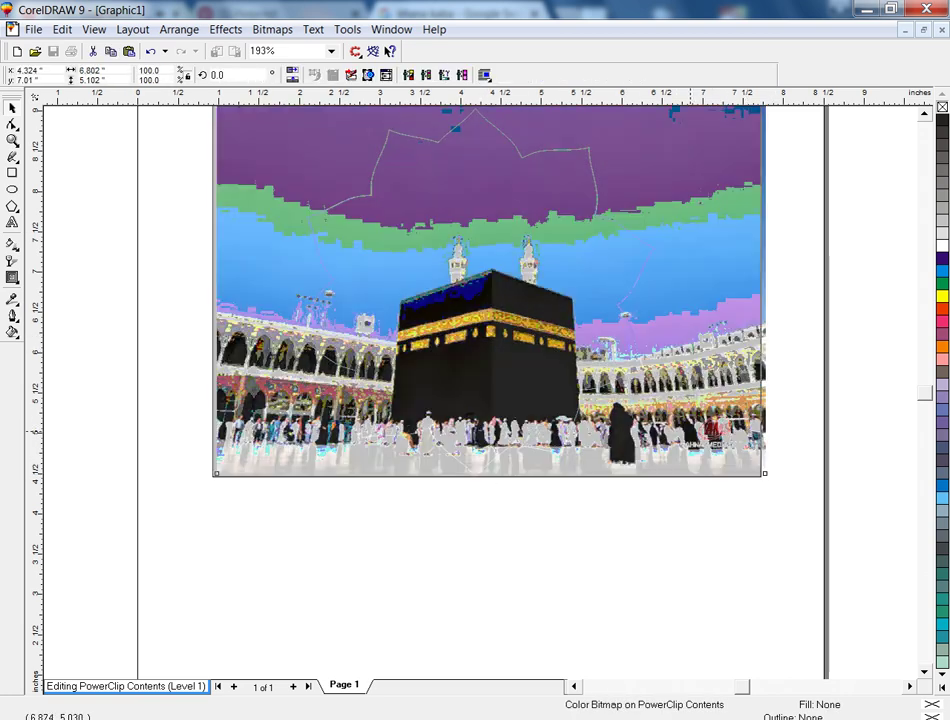
left_click_drag(684, 429, 667, 382)
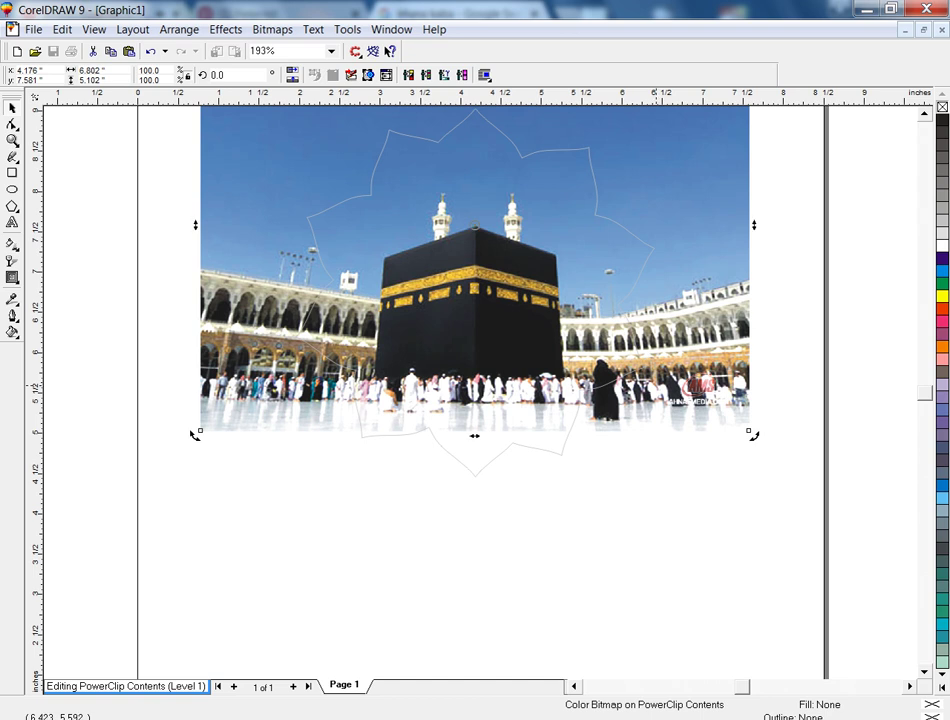
key("shift+F4")
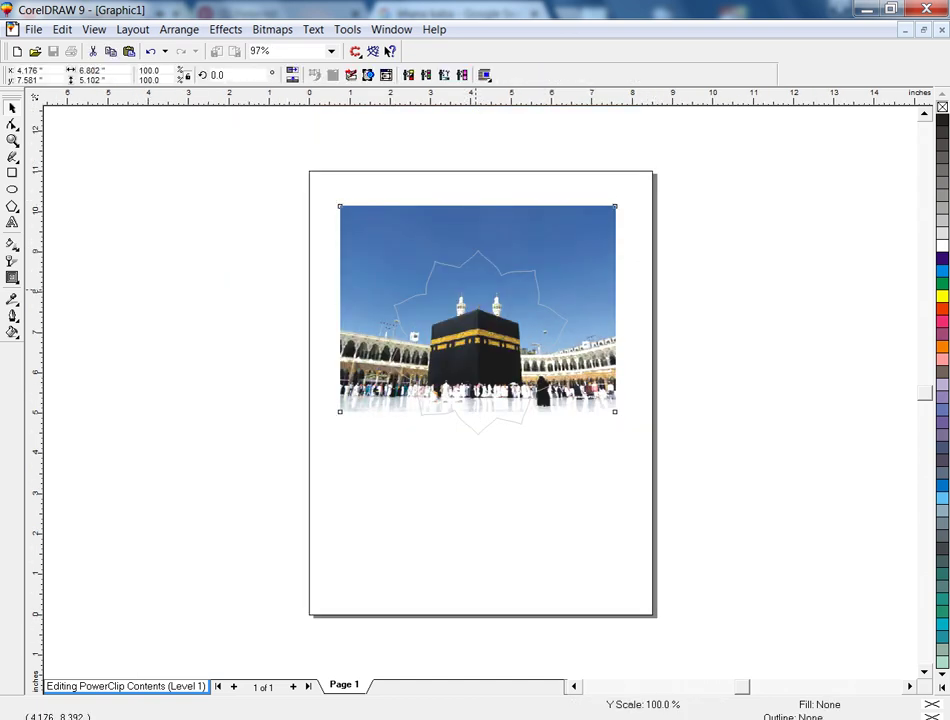
left_click(477, 425, "ctrl")
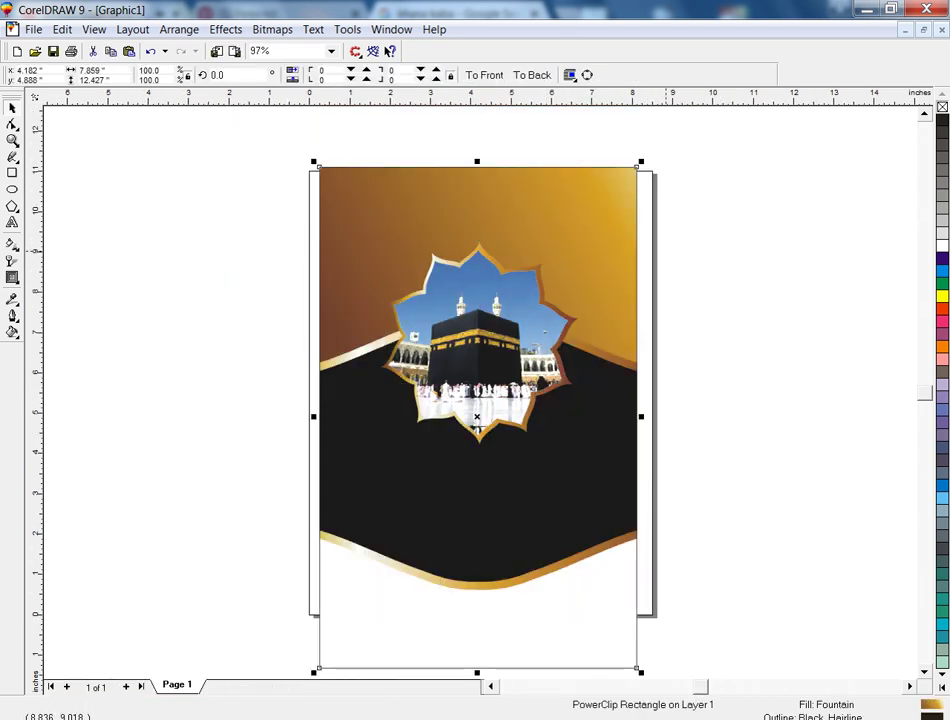
key("shift+F2")
key("Escape")
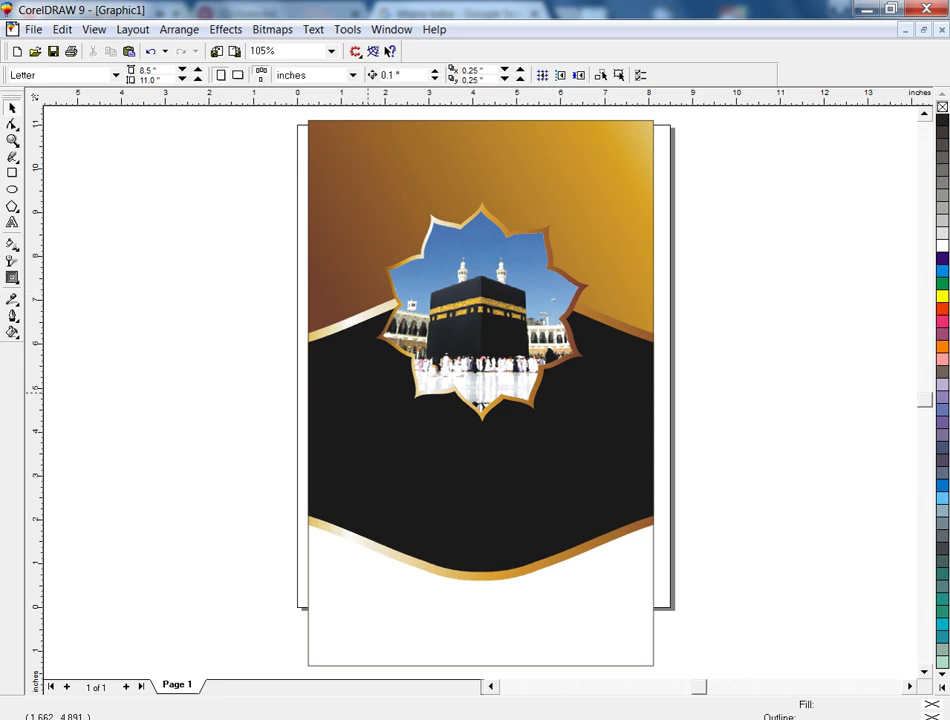
key("F2")
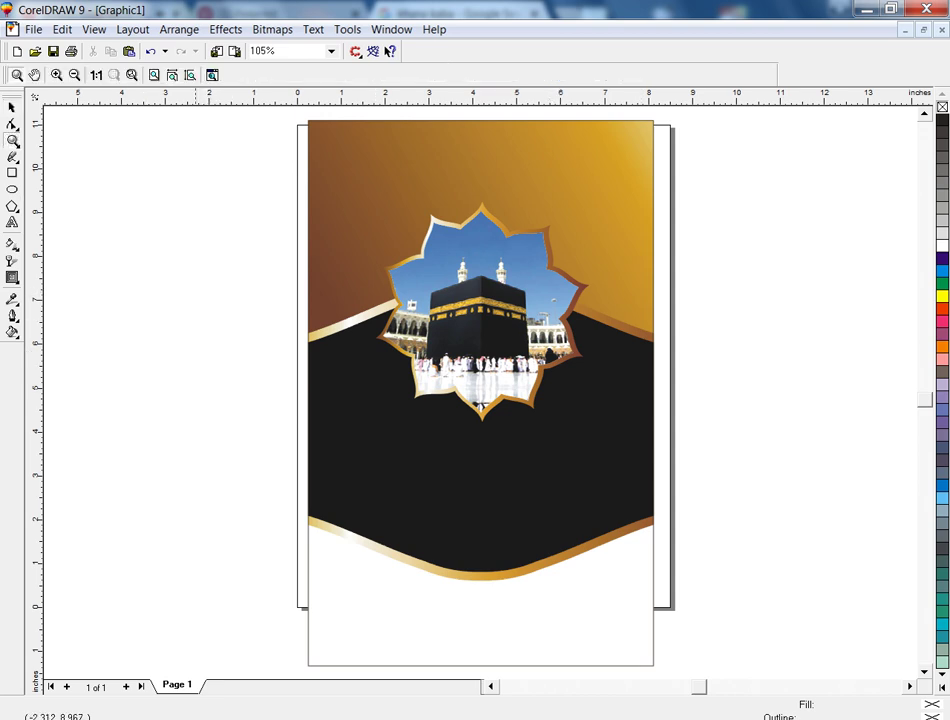
Step: Add centre-aligned two-line artistic text reading "HAJJ" and "UMRAH" on the black band below the ornament
left_click_drag(195, 212, 695, 573)
key("F8")
left_click(331, 458)
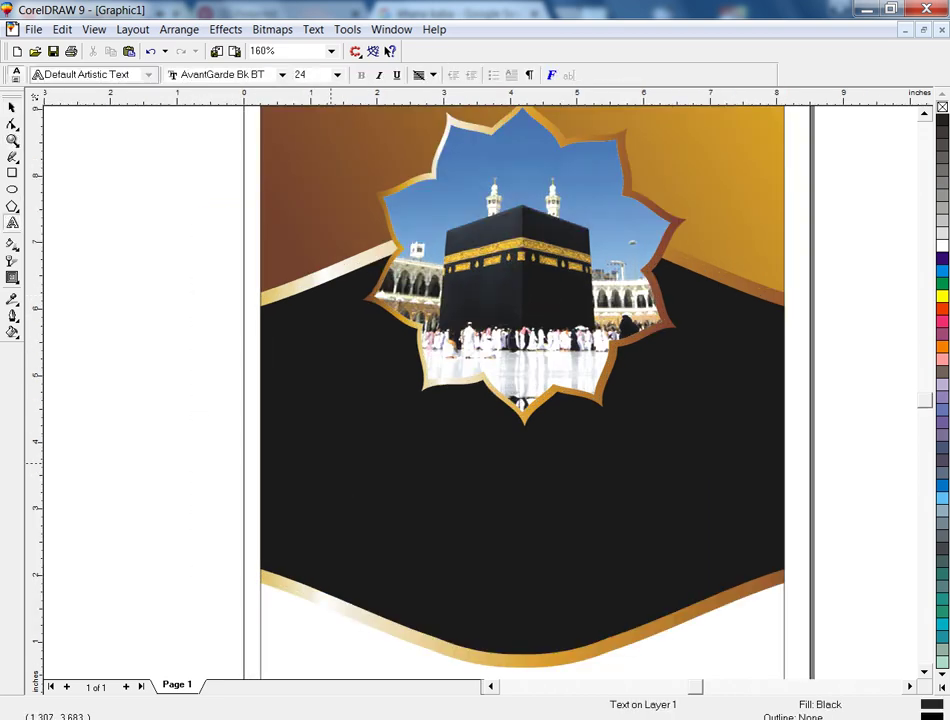
type("GA")
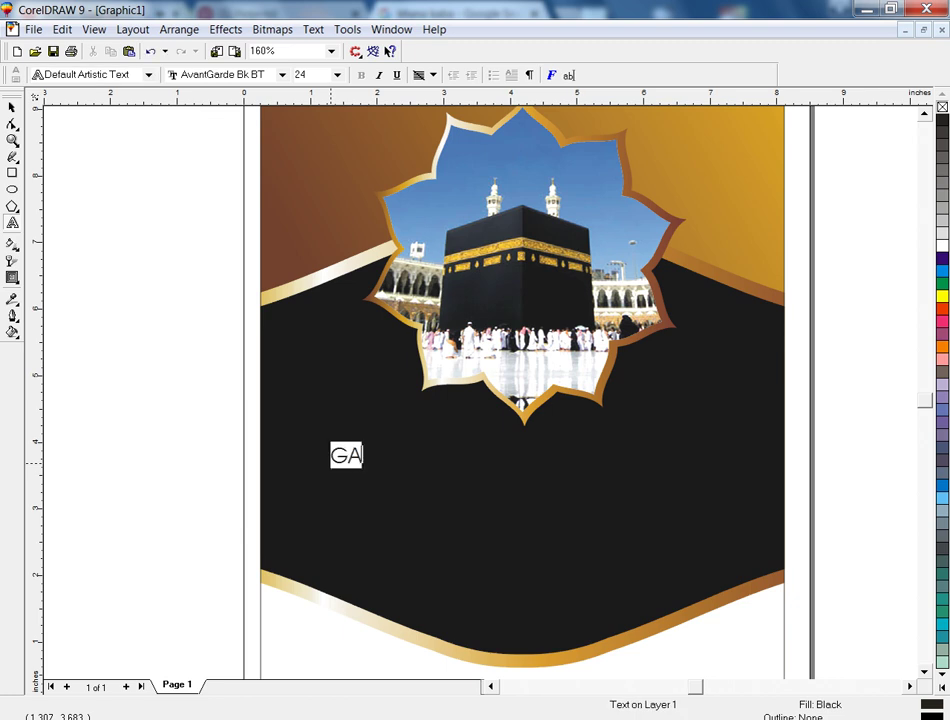
type("HAJJ")
key("Return")
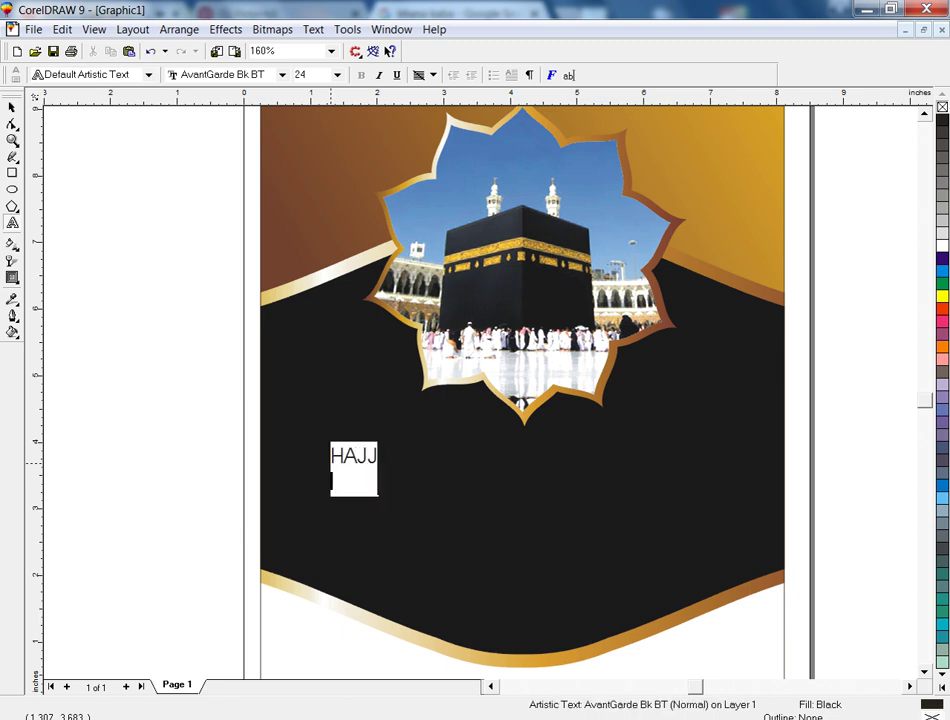
type("UMRAH")
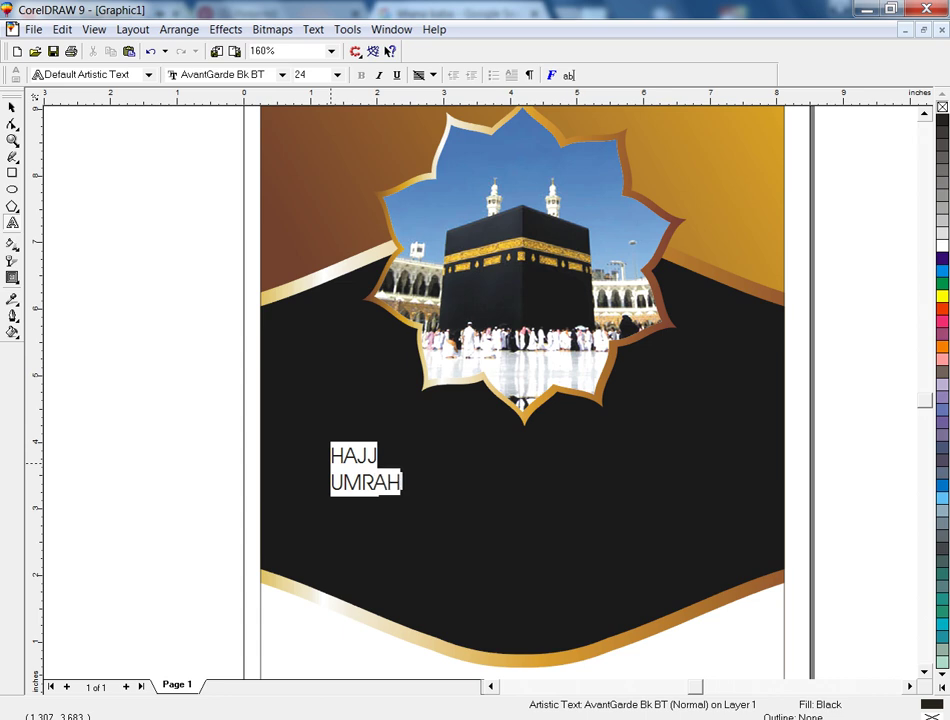
left_click(424, 75)
left_click(440, 123)
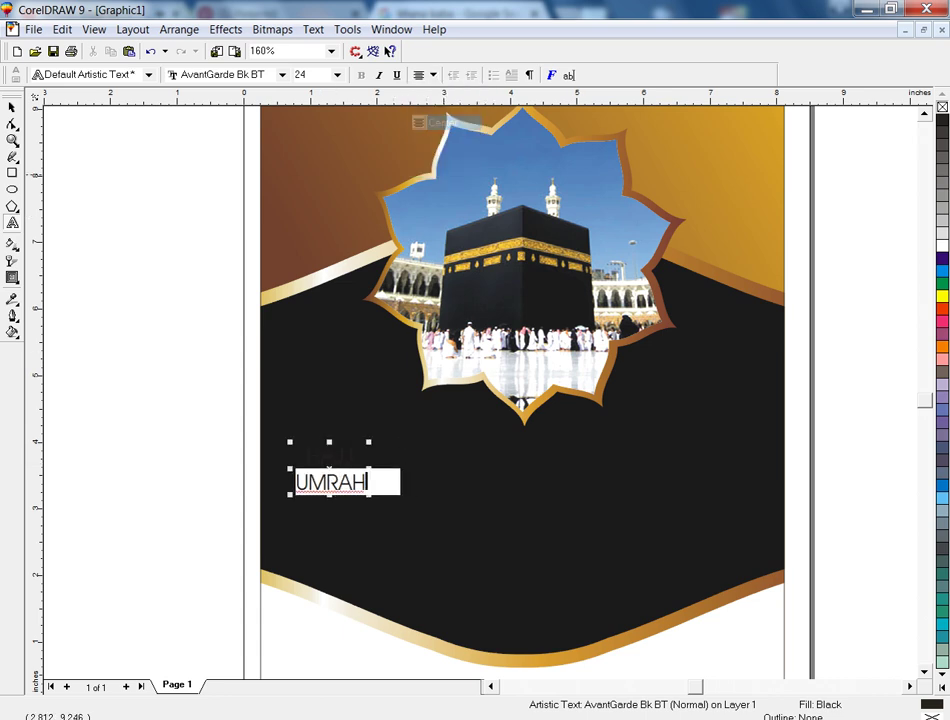
Step: Set the HAJJ UMRAH text's font to Batang and its fill to white
key("ctrl+space")
left_click(365, 75)
key("alt+Down")
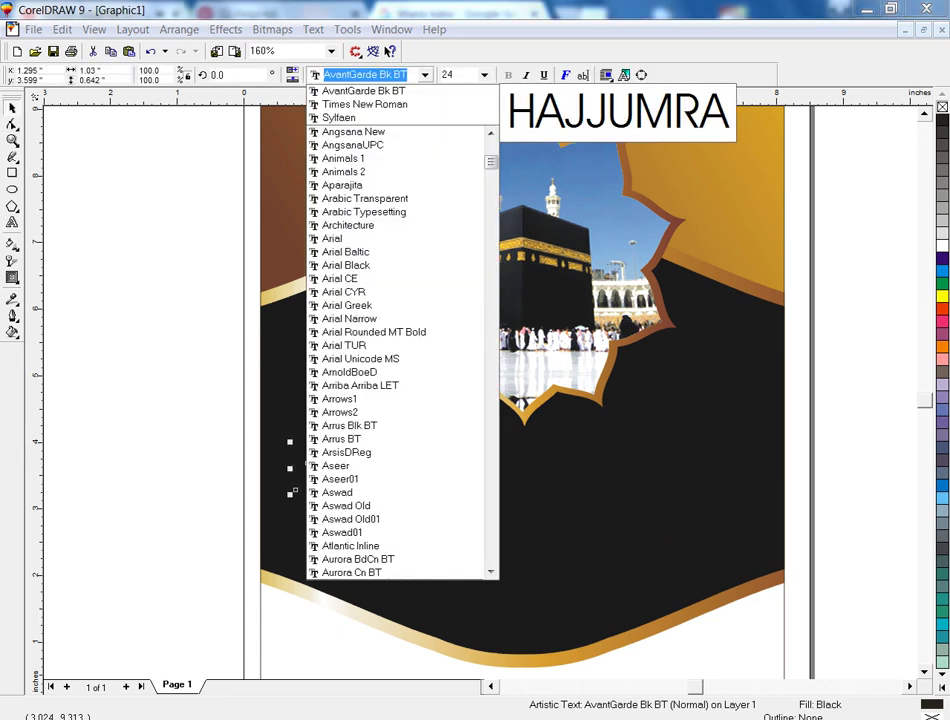
key("Down")
key("Down")
key("Down")
key("Down")
key("Down")
key("Down")
key("Down")
key("Down")
key("Down")
key("Down")
key("Down")
key("Down")
key("Down")
key("Down")
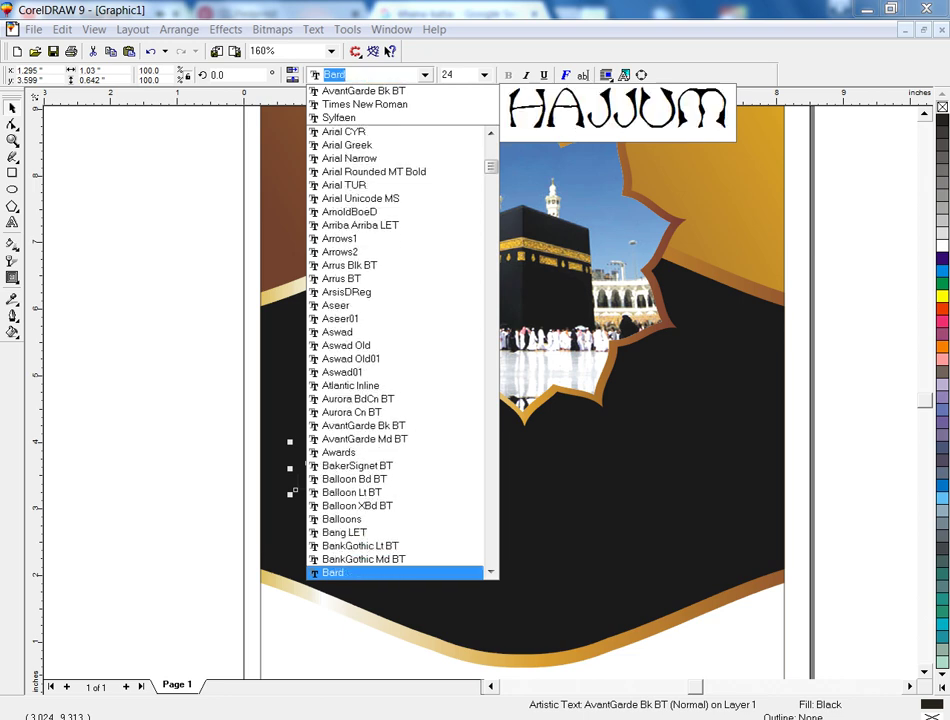
key("Down")
key("Up")
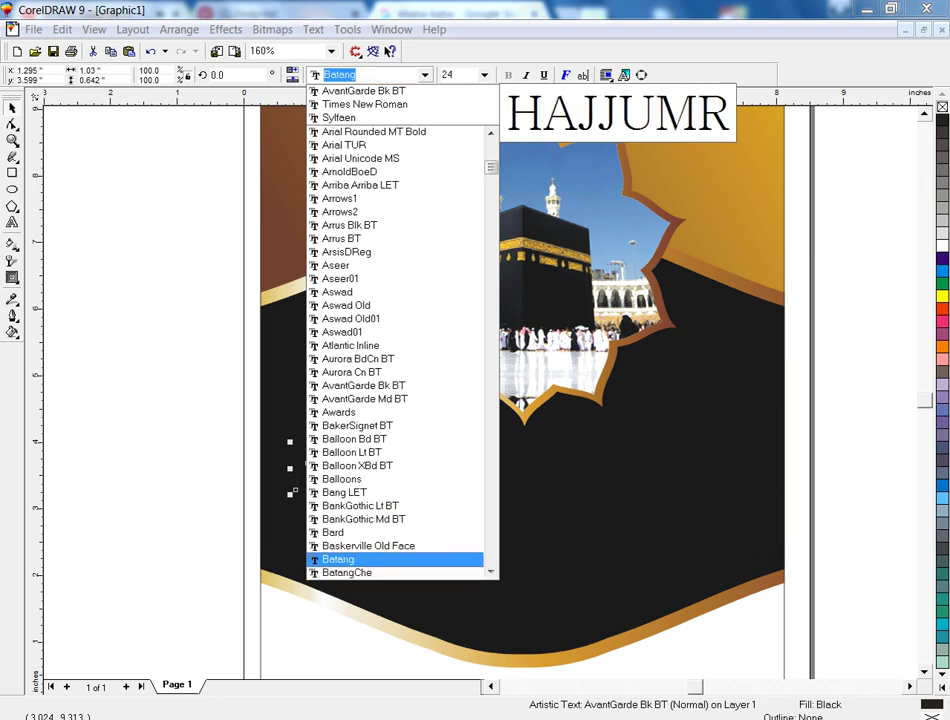
key("Return")
left_click(942, 245)
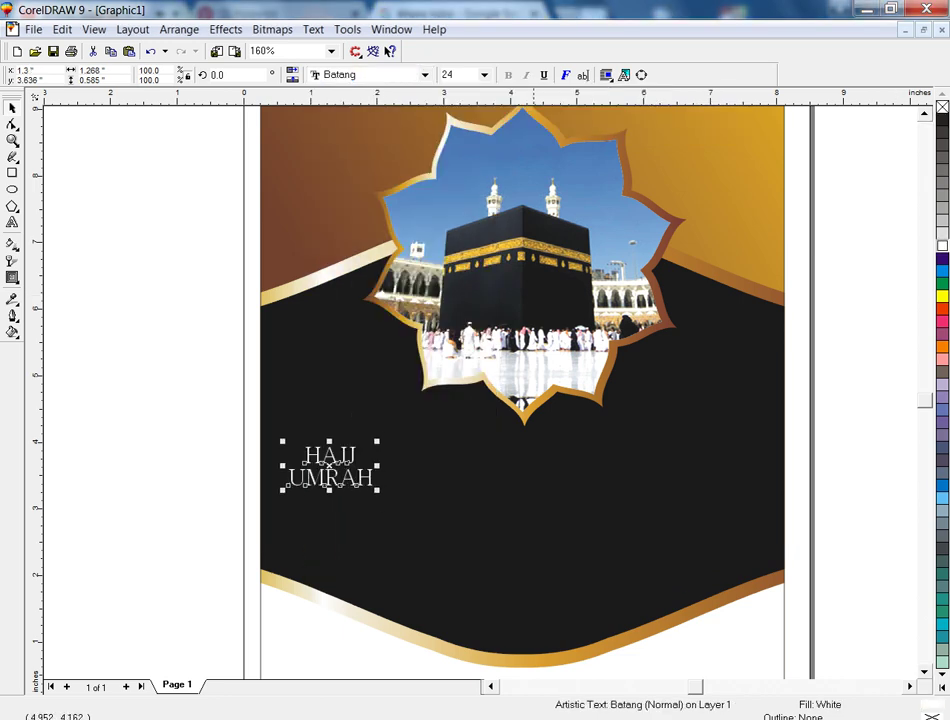
Step: Change the HAJJ UMRAH text's font to Berlin Sans FB Demi
left_click(424, 75)
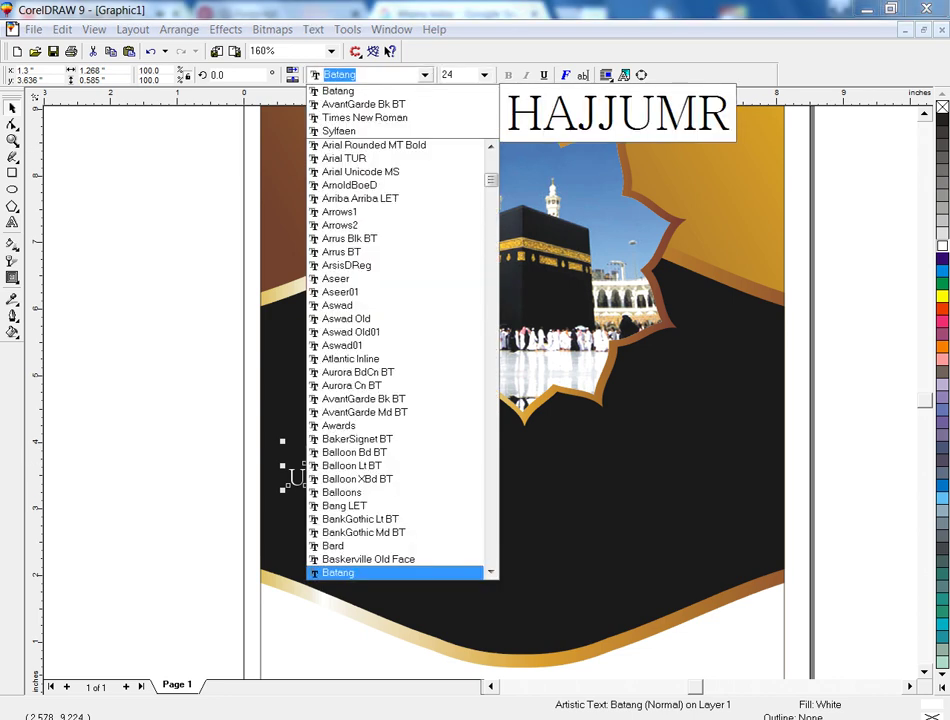
key("Down")
key("Down")
key("Down")
key("Down")
key("Down")
key("Down")
key("Down")
key("Down")
key("Down")
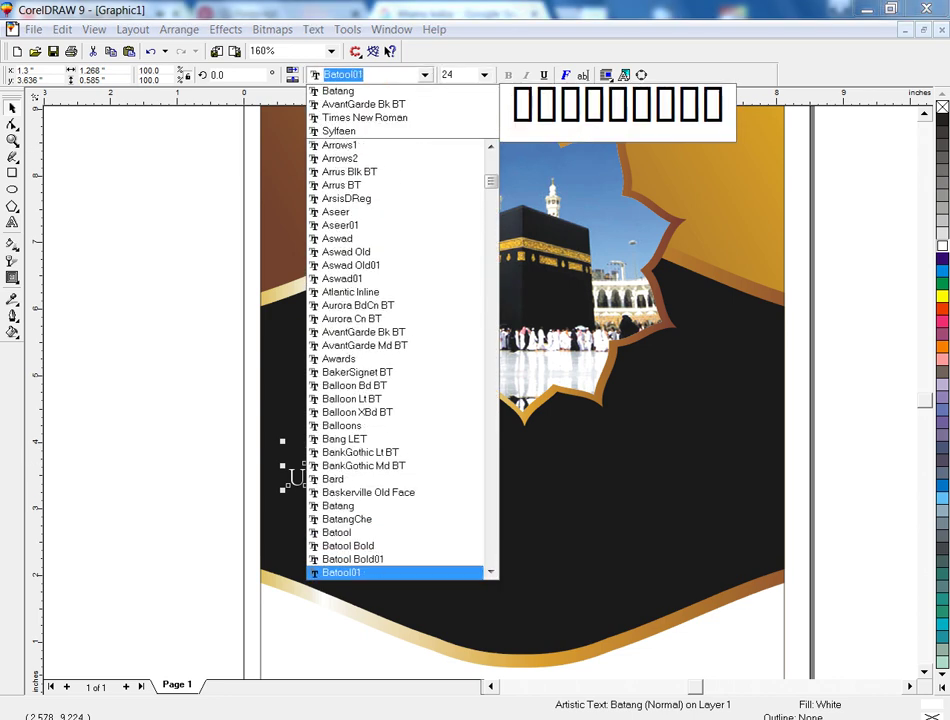
key("Down")
key("Down")
key("Down")
key("Down")
key("Down")
key("Down")
key("Down")
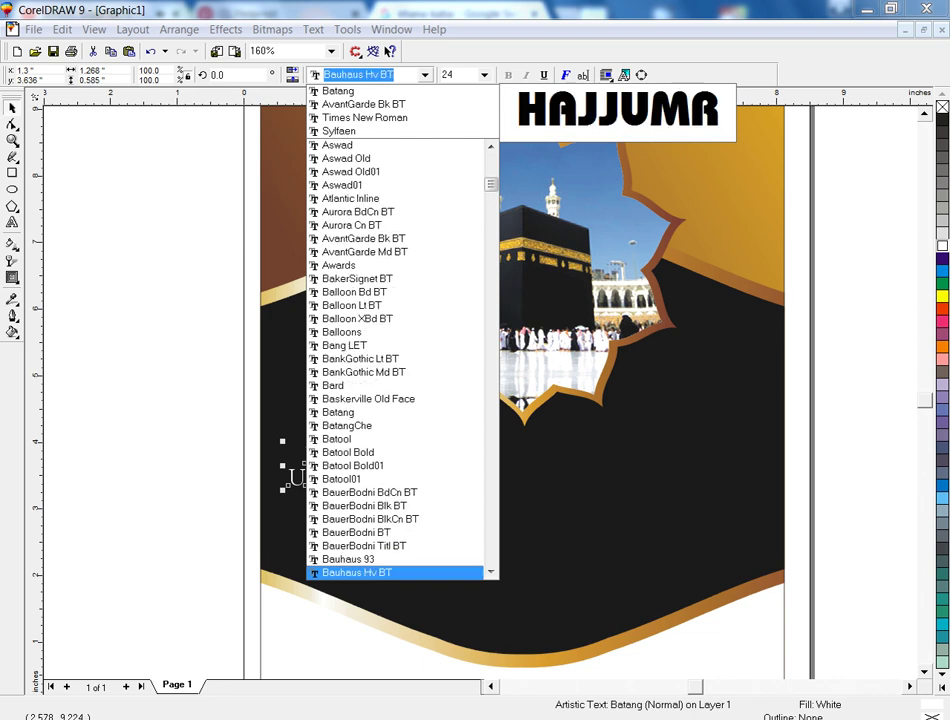
key("Down")
key("Down")
key("Down")
key("Down")
key("Down")
key("Down")
key("Down")
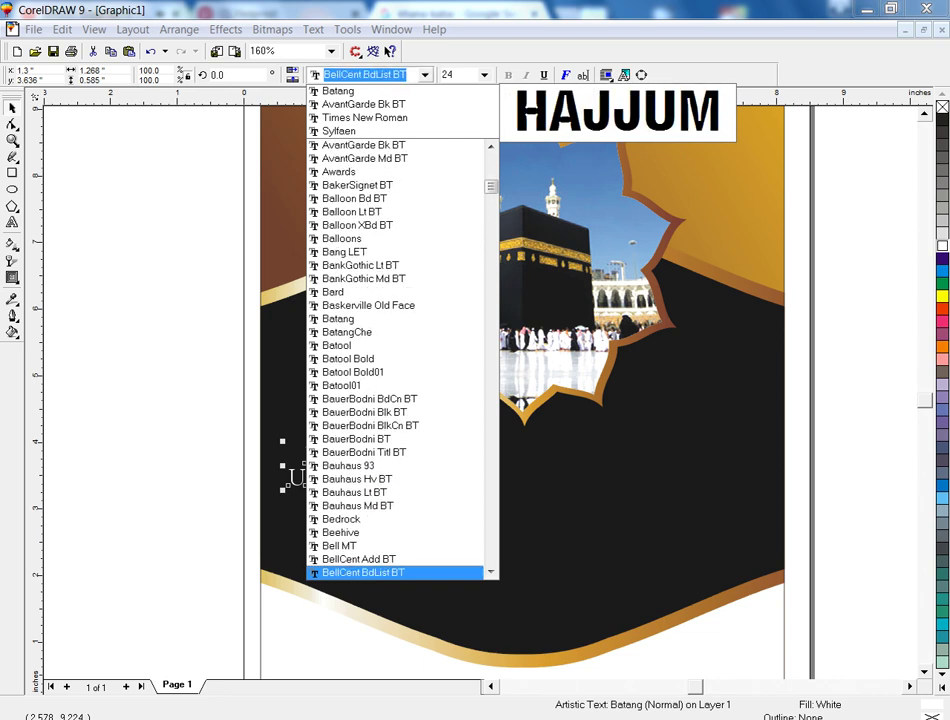
key("Down")
key("Down")
key("Down")
key("Down")
key("Down")
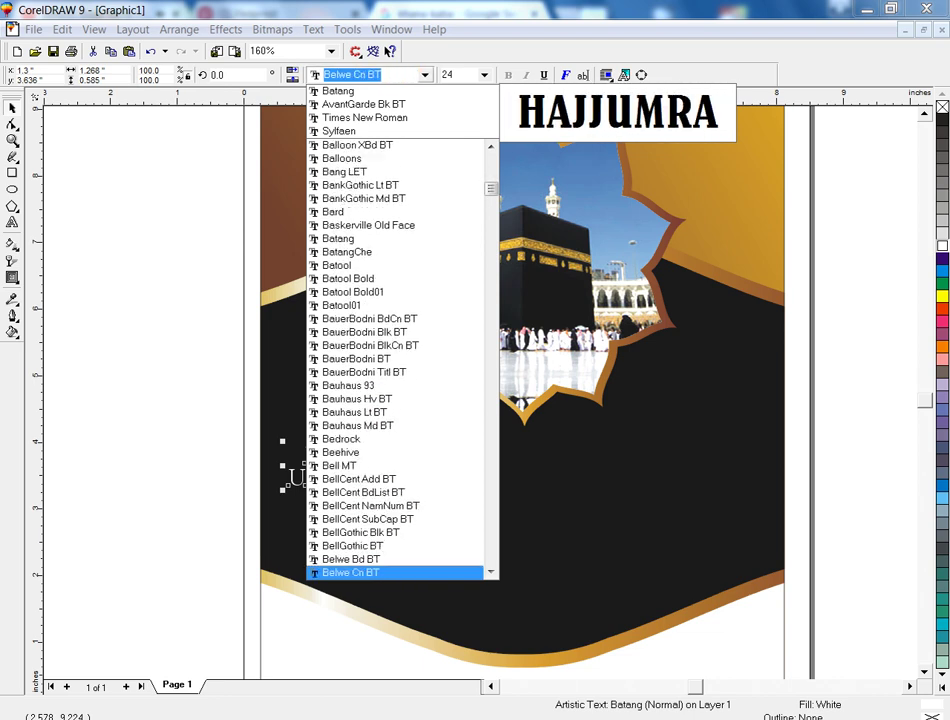
key("Down")
key("Down")
key("Down")
key("Down")
key("Down")
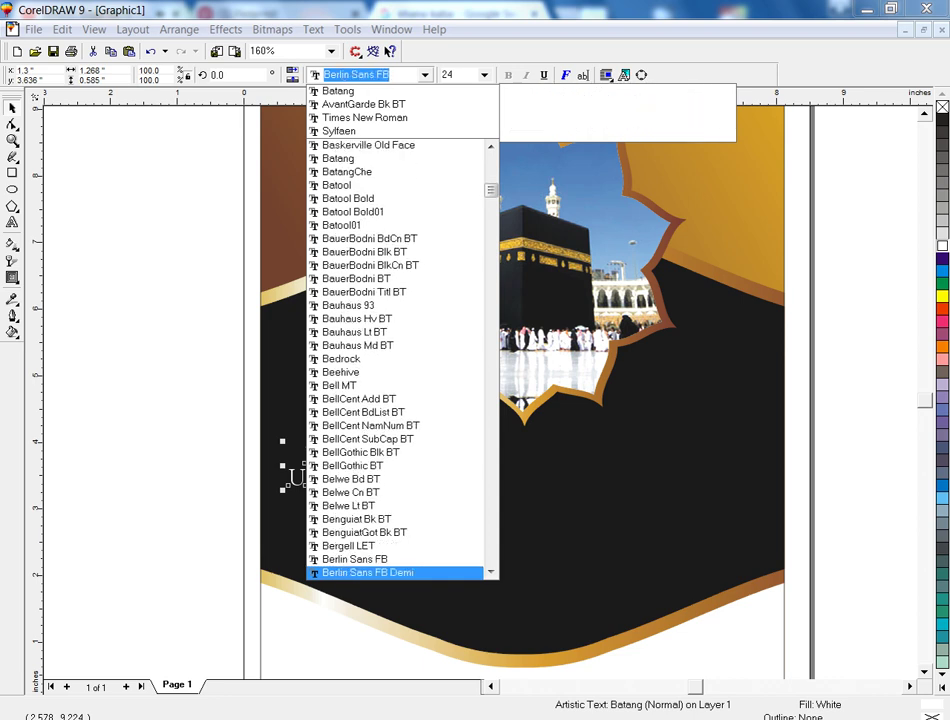
key("Up")
key("Up")
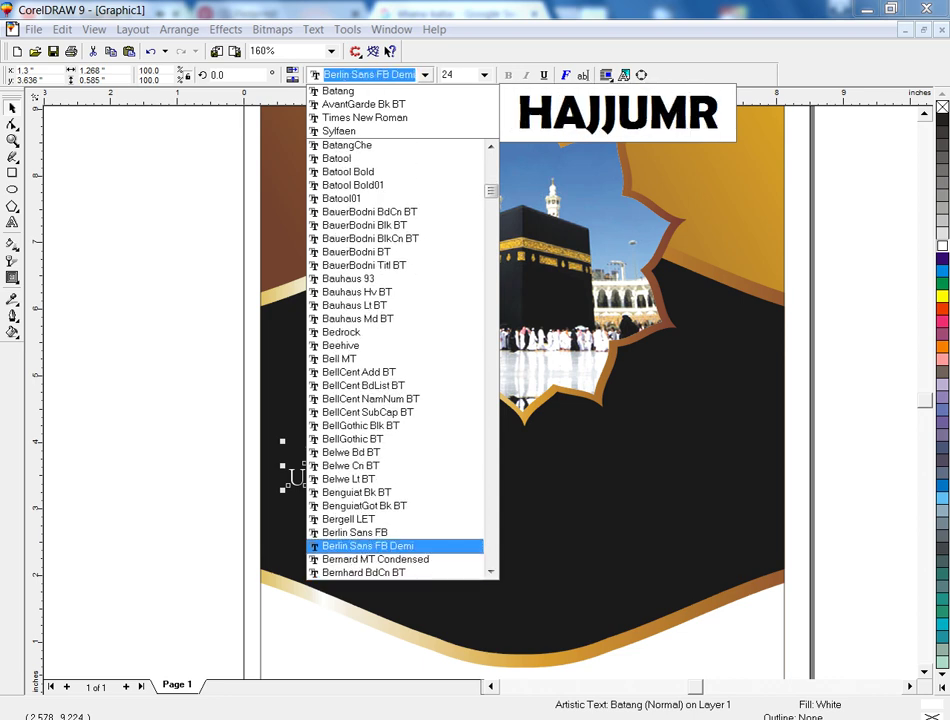
key("Return")
Step: Enlarge the HAJJ UMRAH text to about 38.5 pt and centre it horizontally on the poster beneath the ornament
left_click_drag(330, 467, 505, 494)
left_click_drag(550, 467, 586, 450)
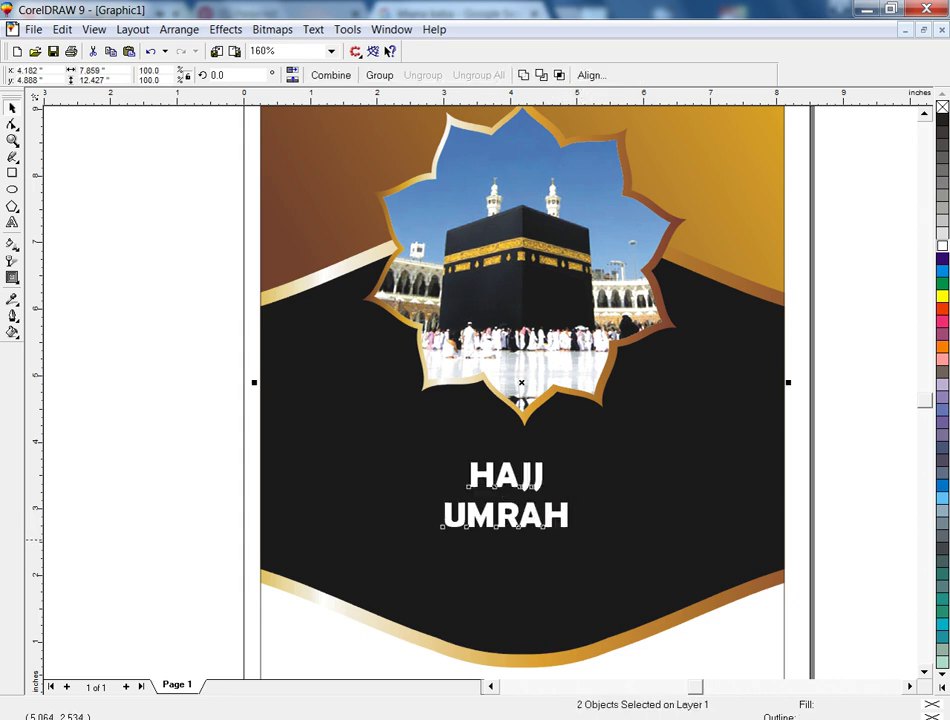
left_click(150, 400)
left_click(522, 490)
left_click(606, 470, "shift")
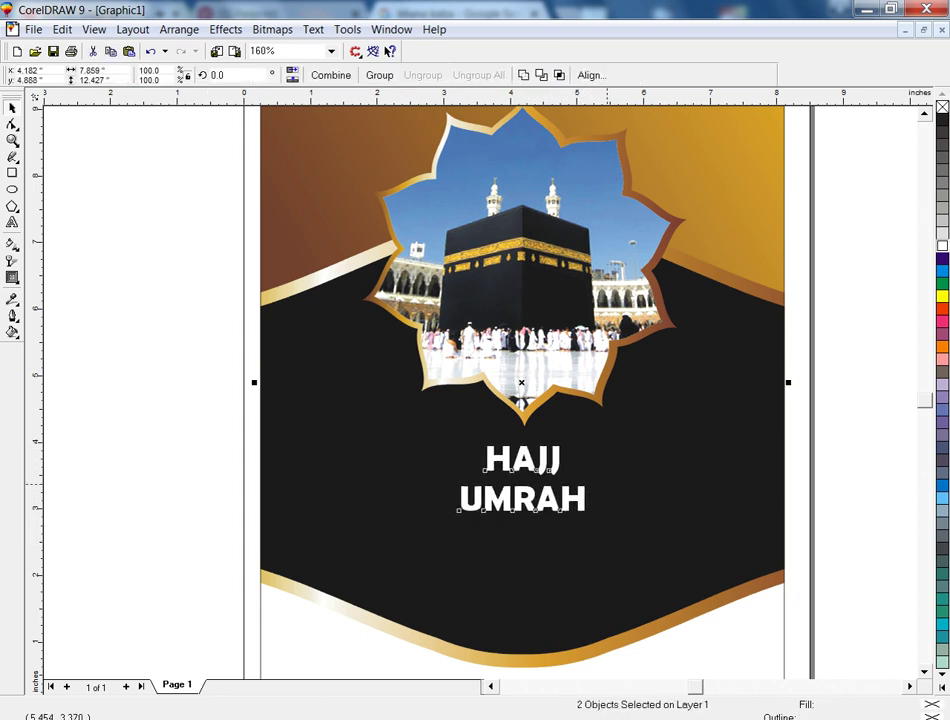
key("Escape")
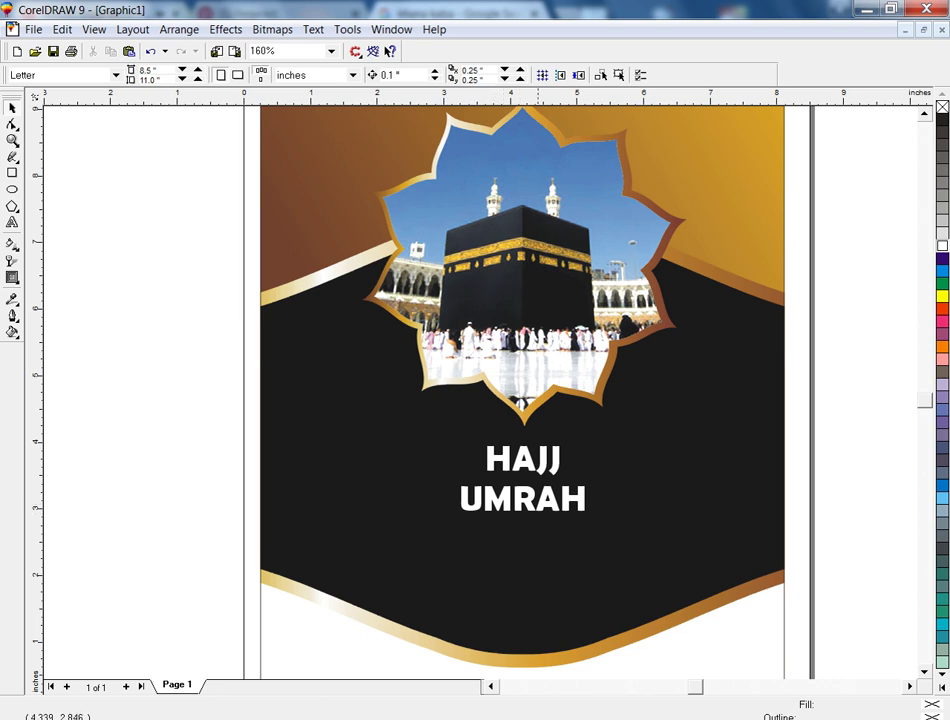
Step: Paste a copy of the heading near the poster's base and join it into one line reading "HAJJ/UMRAH"
key("ctrl+a")
key("shift+F2")
key("Escape")
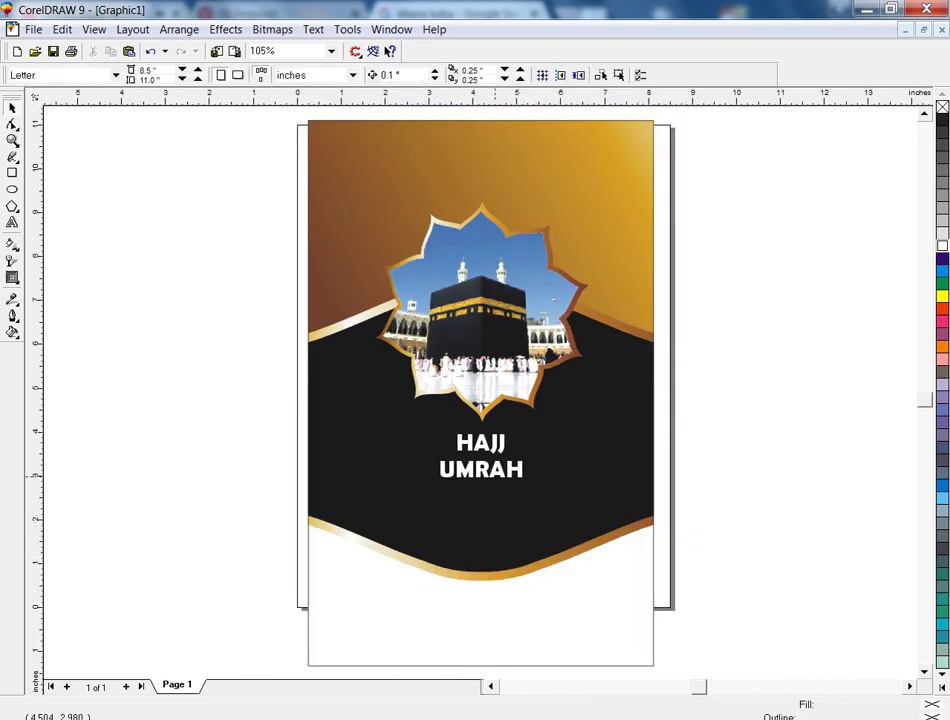
key("ctrl+v")
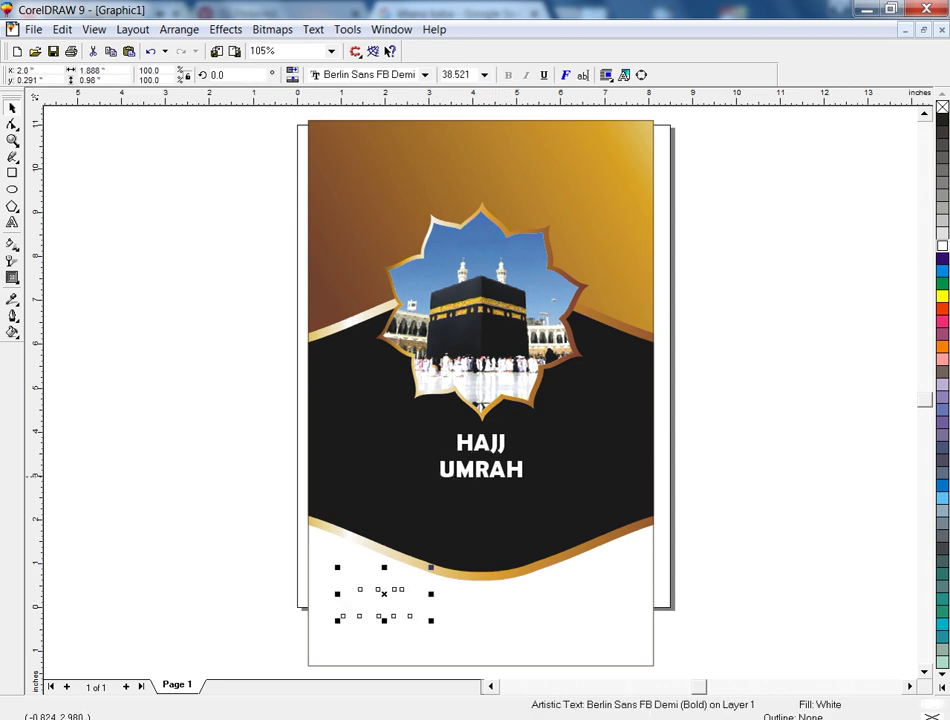
key("F8")
key("BackSpace")
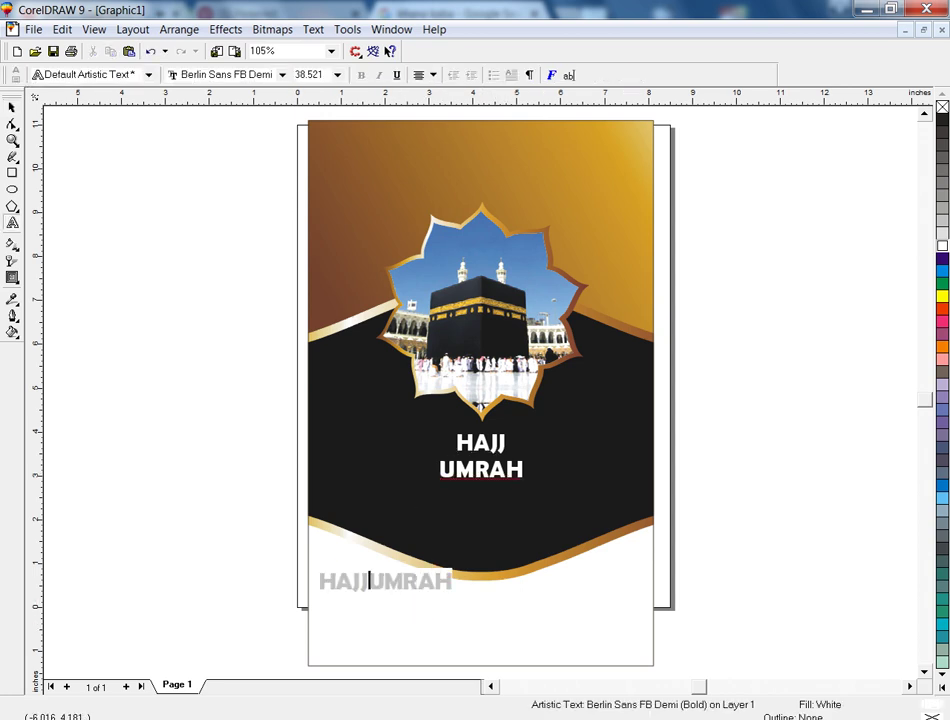
type("/")
key("ctrl+space")
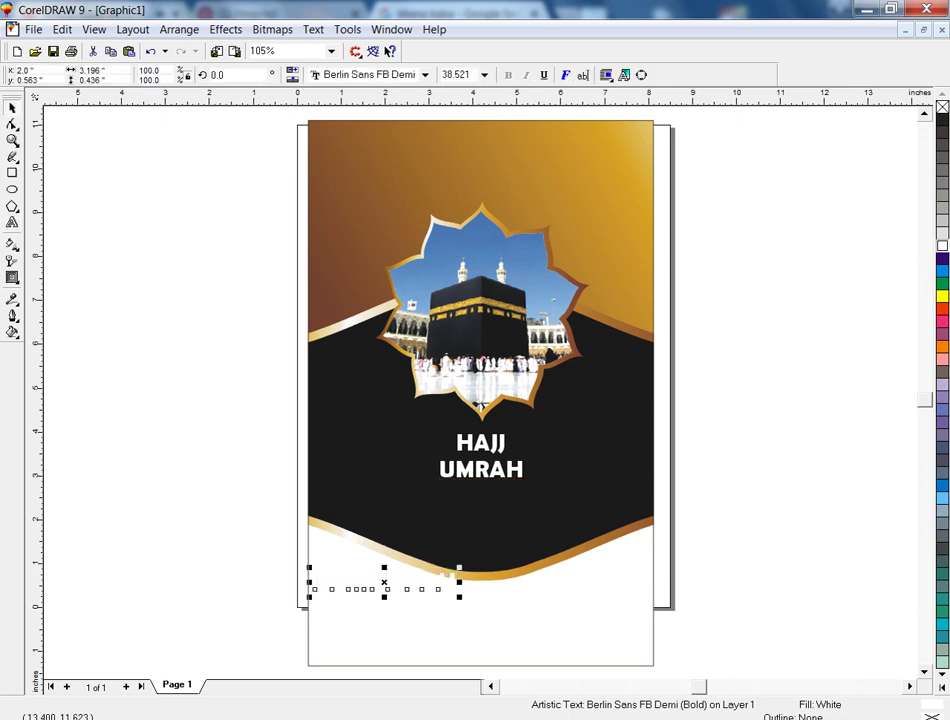
Step: Fill the HAJJ/UMRAH line black, shrink it to about 18.7 pt and set its font to Times New Roman
left_click(941, 118)
left_click_drag(460, 598, 384, 588)
left_click(365, 75)
type("Times New Roman")
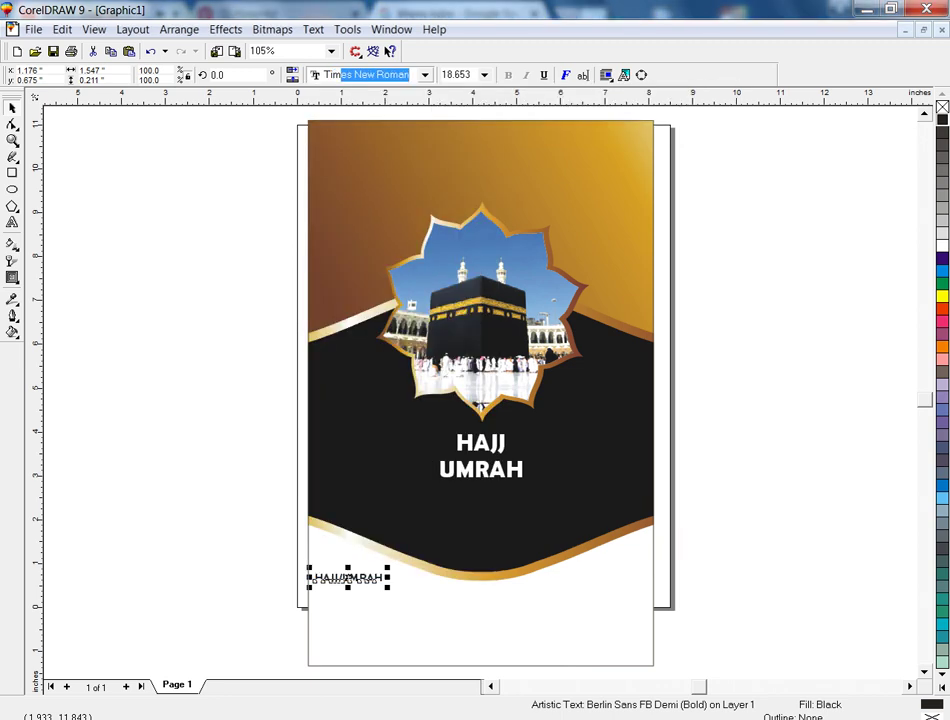
key("Return")
Step: Duplicate the HAJJ/UMRAH line across the white base area into a row of four and group the row
left_click_drag(347, 578, 456, 613)
left_click_drag(361, 608, 604, 608)
left_click_drag(315, 595, 655, 620)
key("ctrl+g")
Step: Copy the grouped row downward at even spacing to make four rows, and scale the block to about 4.5 in wide
left_click_drag(485, 608, 485, 623)
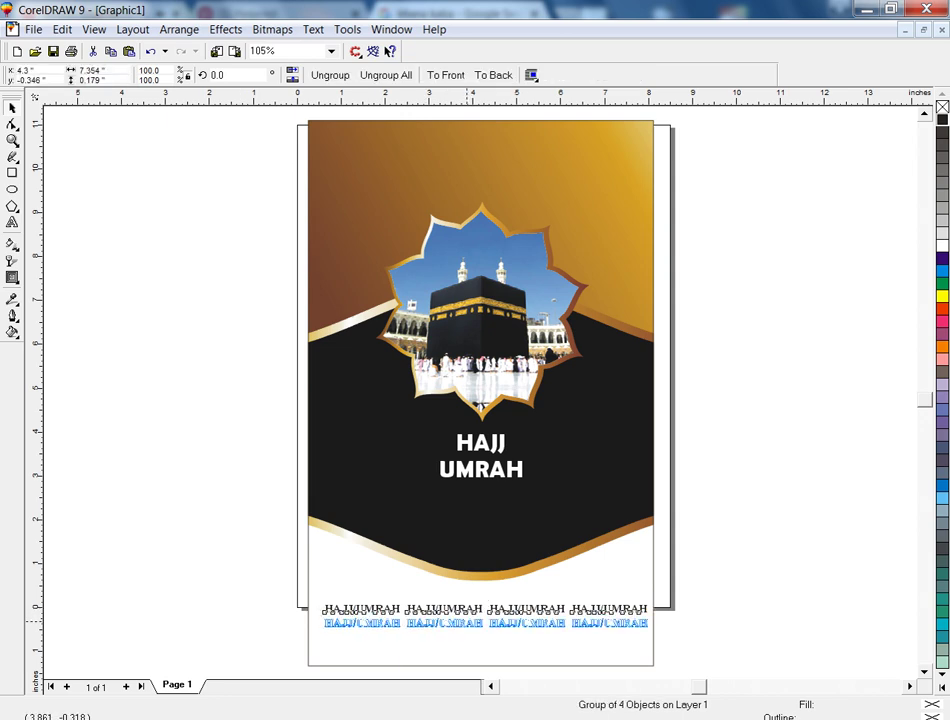
key("ctrl+r")
key("ctrl+r")
left_click_drag(300, 595, 504, 644)
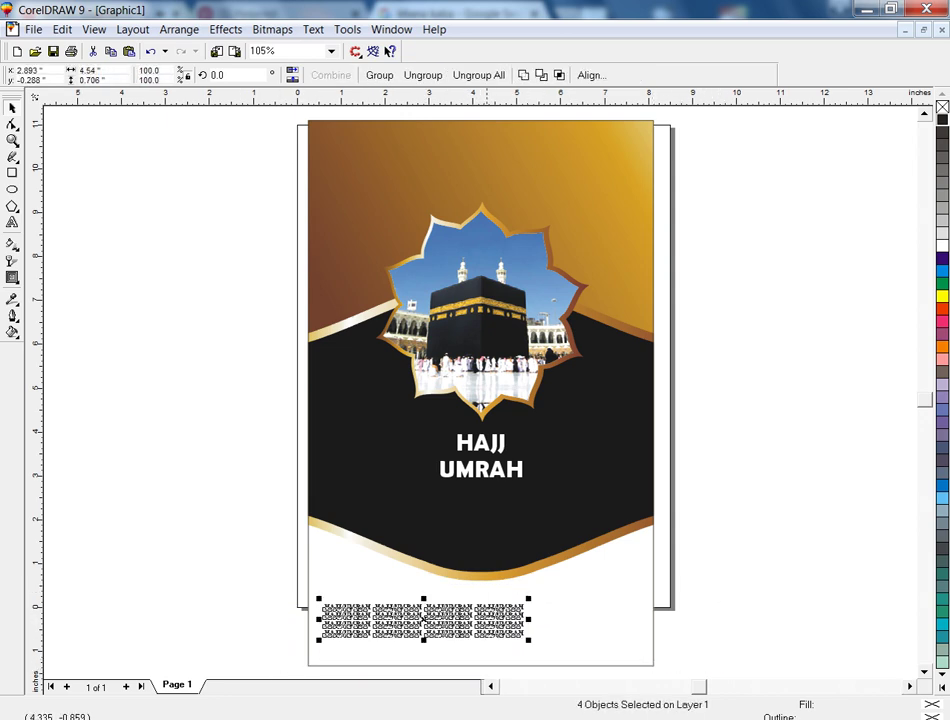
Step: Ungroup each of the four HAJJ/UMRAH rows into separate text objects
key("ctrl+z")
key("ctrl+z")
key("ctrl+z")
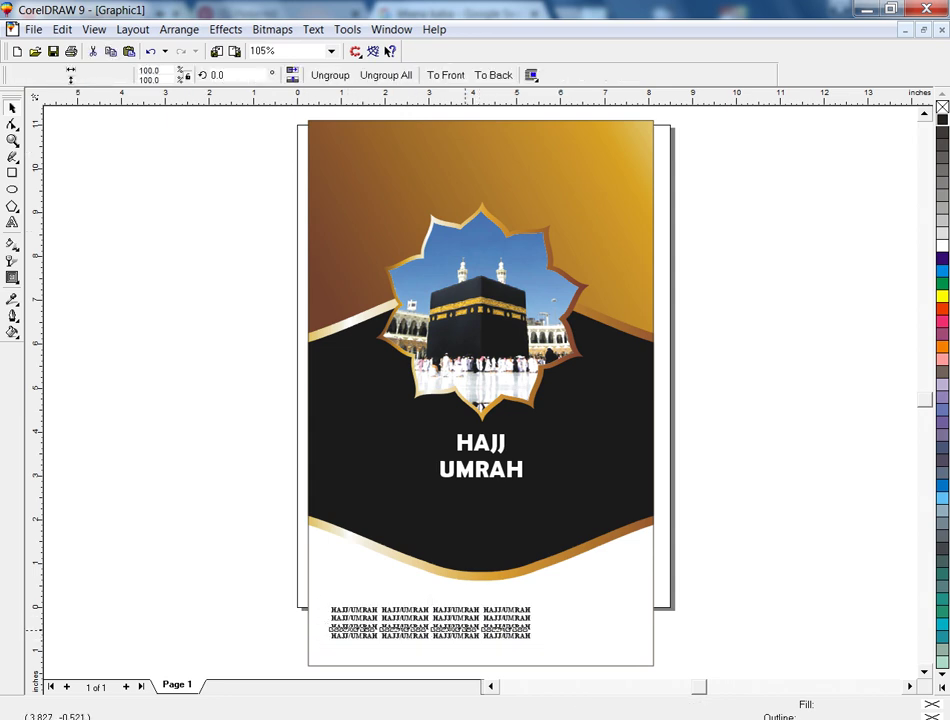
key("ctrl+z")
key("ctrl+z")
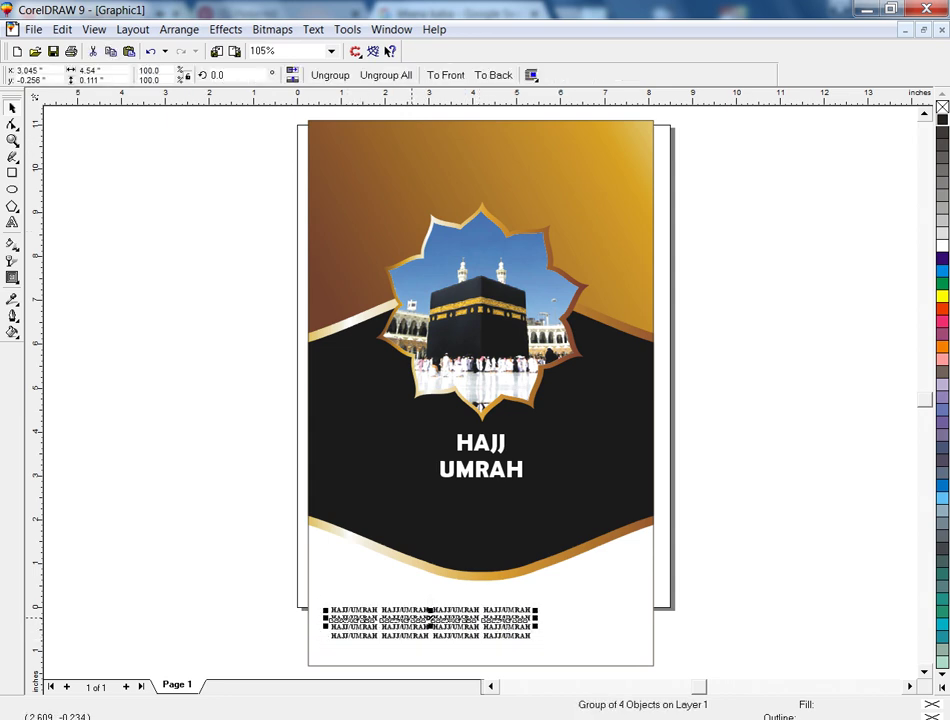
key("ctrl+z")
key("ctrl+z")
key("ctrl+z")
key("ctrl+z")
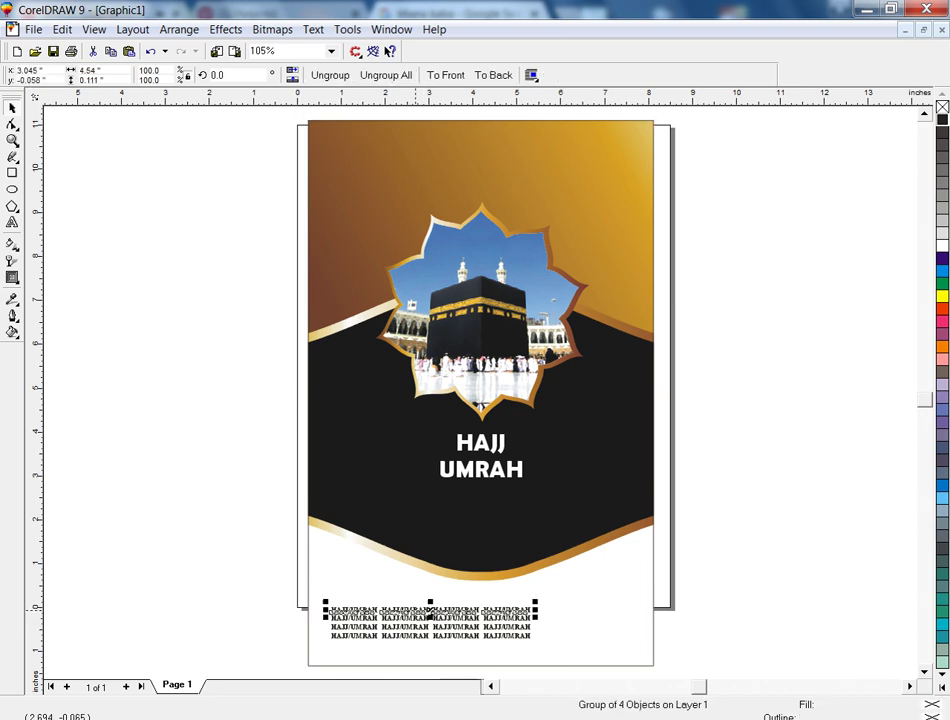
Step: Split the text into two grouped two-column blocks, one on each side of the white base area, and group both together
left_click_drag(736, 568, 426, 651)
left_click_drag(622, 607, 430, 638)
left_click_drag(569, 627, 572, 627)
left_click_drag(445, 587, 235, 647)
left_click_drag(640, 595, 505, 645)
key("ctrl+g")
left_click_drag(650, 598, 254, 655)
key("ctrl+g")
key("ctrl+a")
key("Escape")
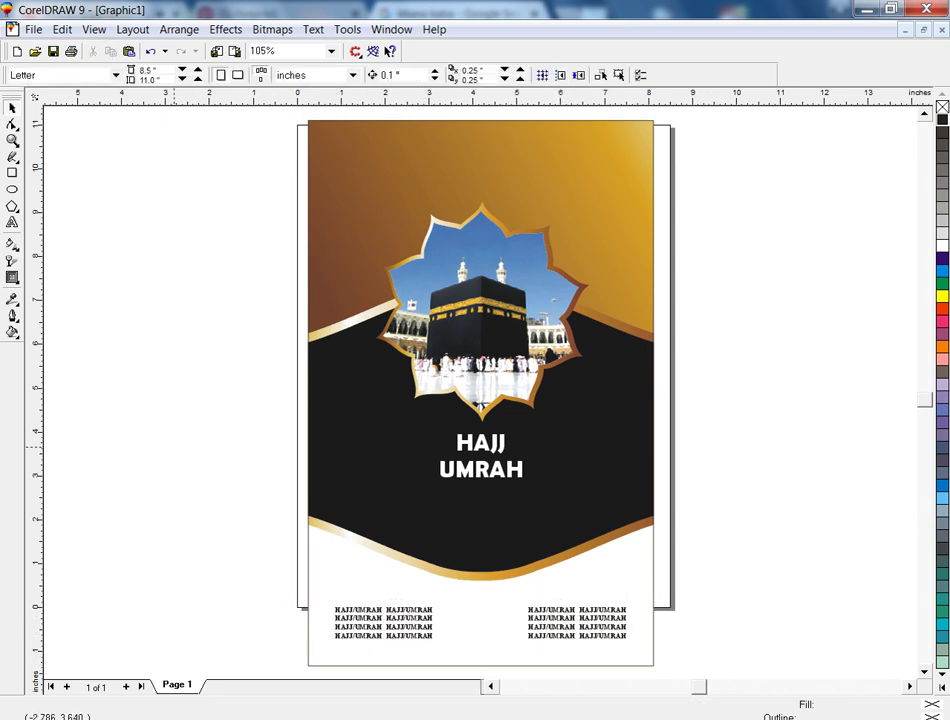
Step: Inside the poster's clipped contents, draw a circle about 8.8 in across over the band's left part and fill it 10% black
left_click(379, 451)
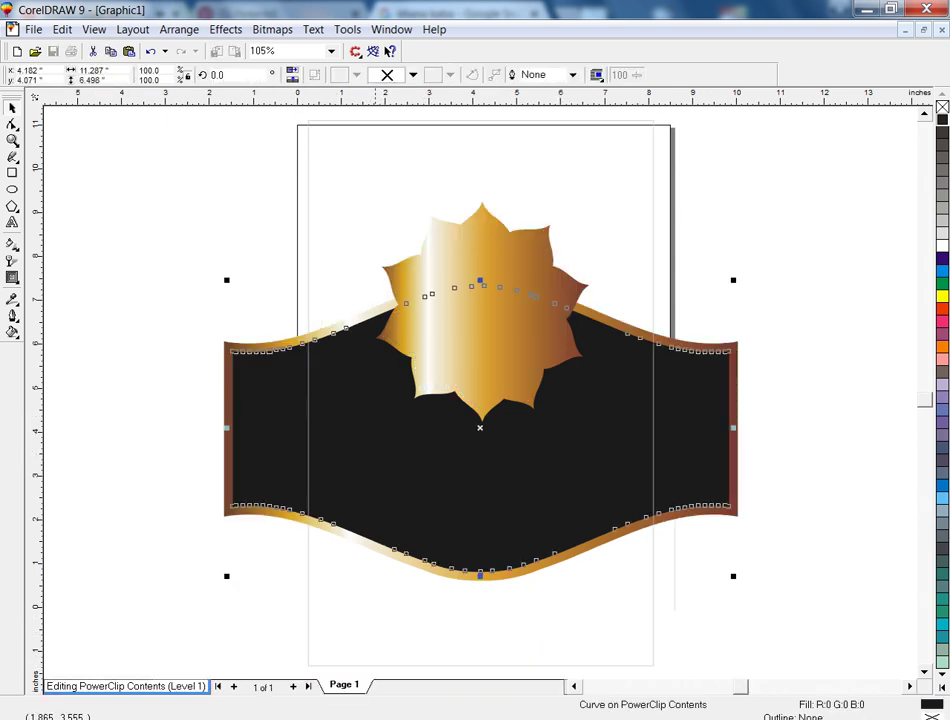
key("Escape")
key("F7")
left_click_drag(192, 160, 581, 548)
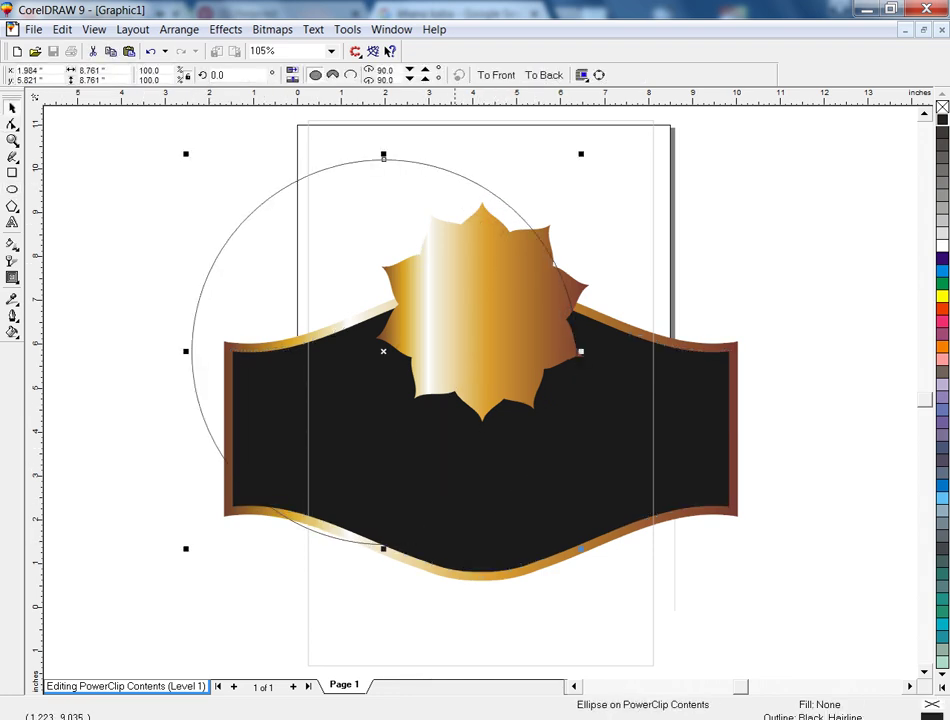
left_click(941, 221)
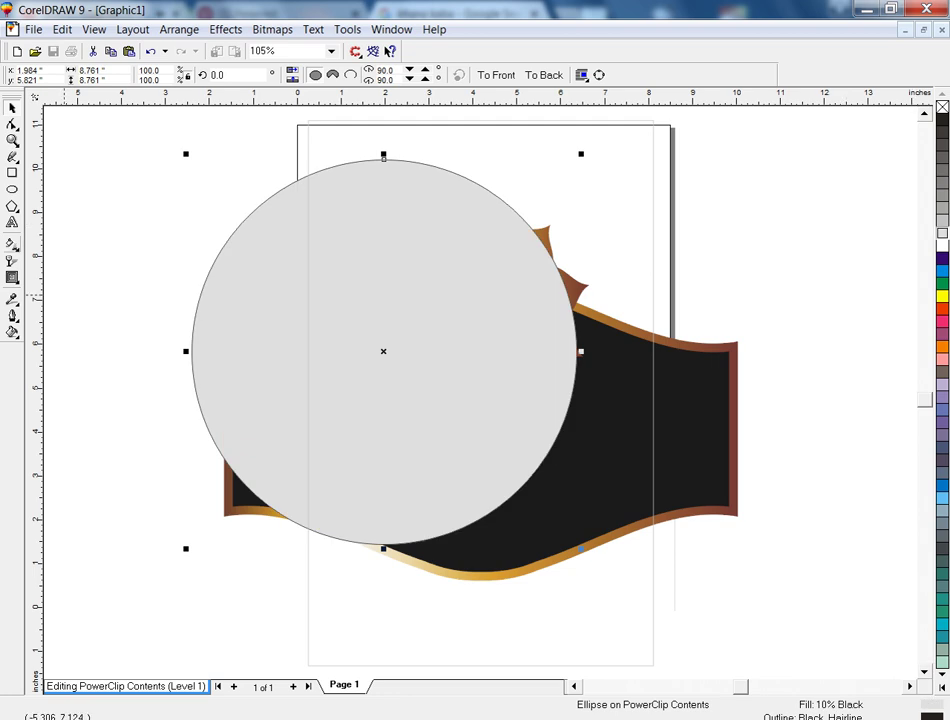
Step: Apply a linear fountain transparency to the circle, running diagonally from its lower-right side and fading out toward the ornament's centre
left_click(12, 261)
left_click_drag(529, 428, 467, 368)
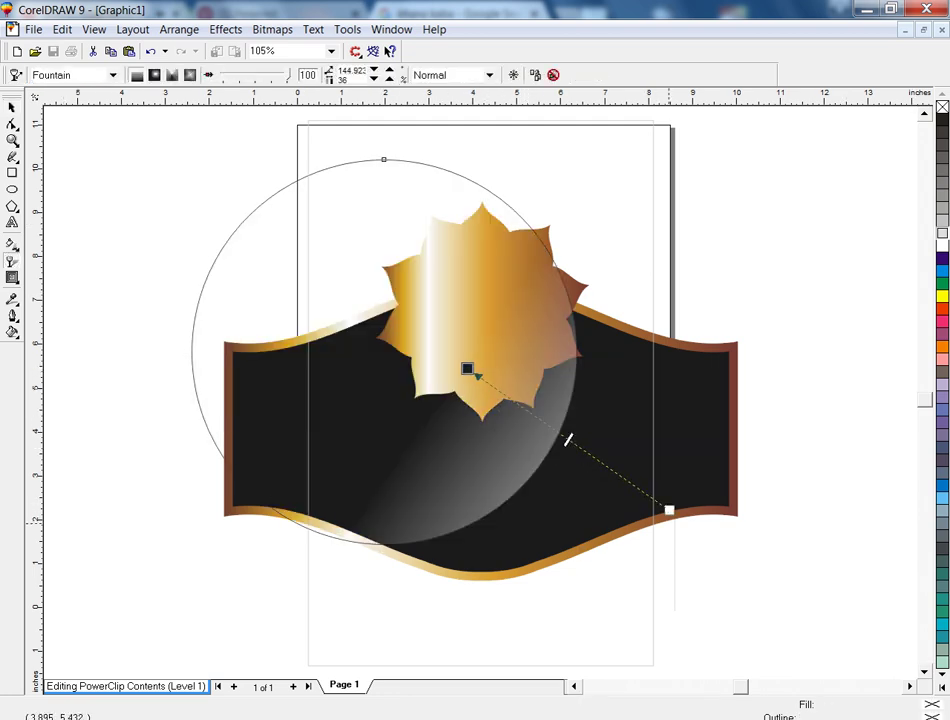
left_click_drag(669, 510, 717, 605)
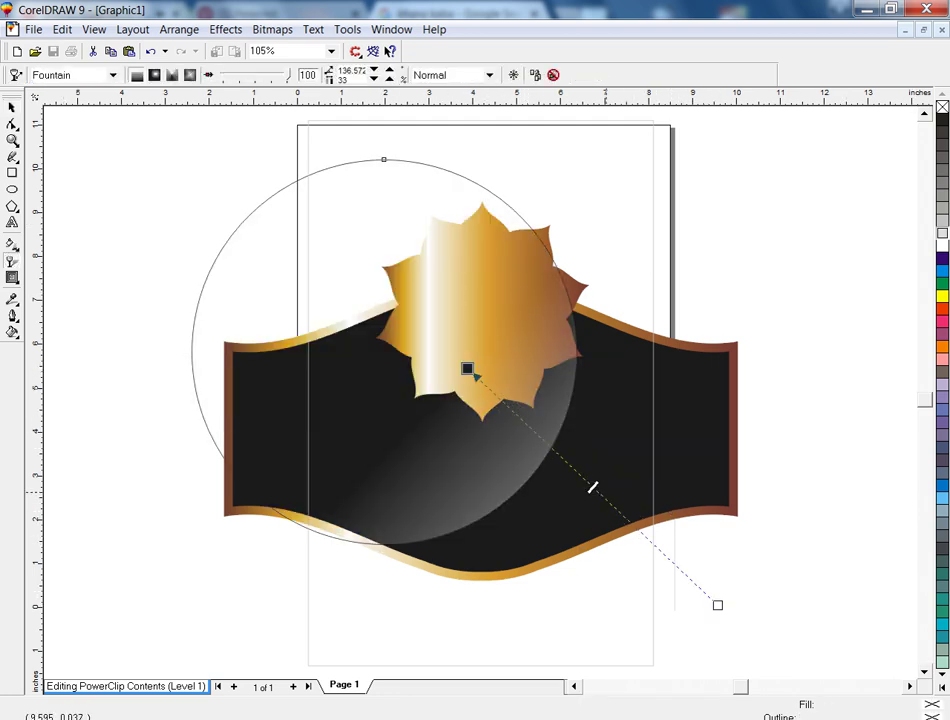
Step: Shift the circle's transparency midpoint farther toward the lower right, remove its outline, and finish editing the poster's clipped contents
left_click_drag(604, 499, 610, 503)
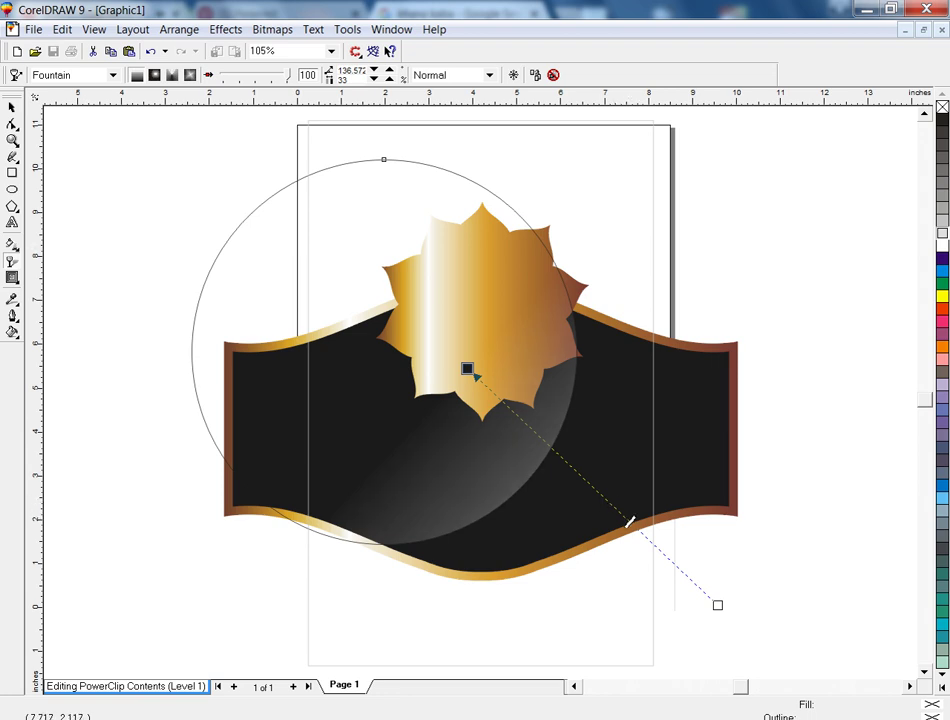
key("space")
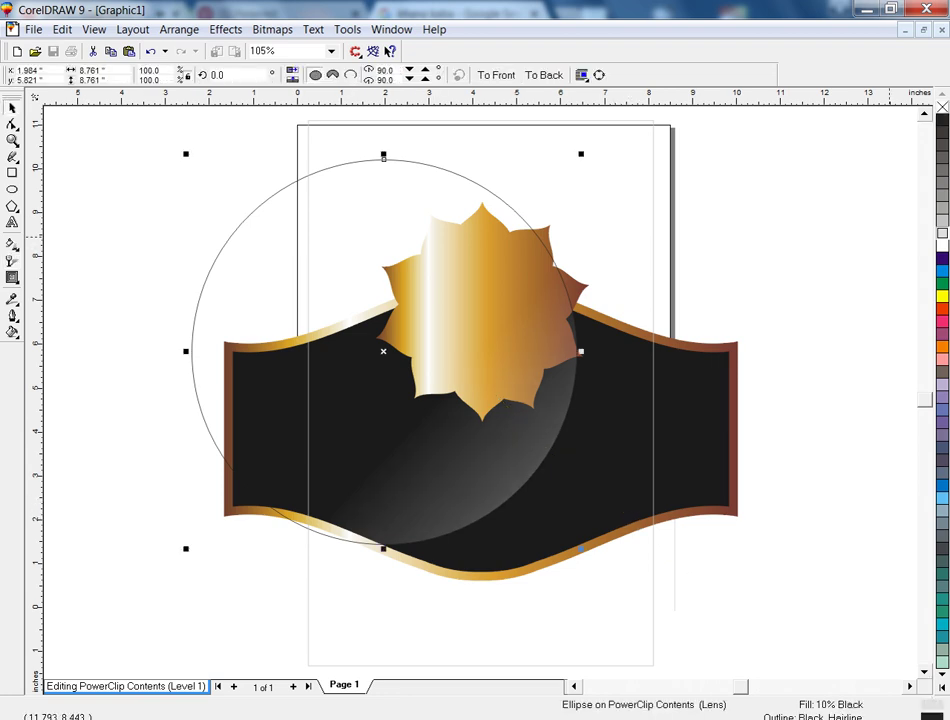
left_click(771, 302)
key("Tab")
left_click(807, 466, "ctrl")
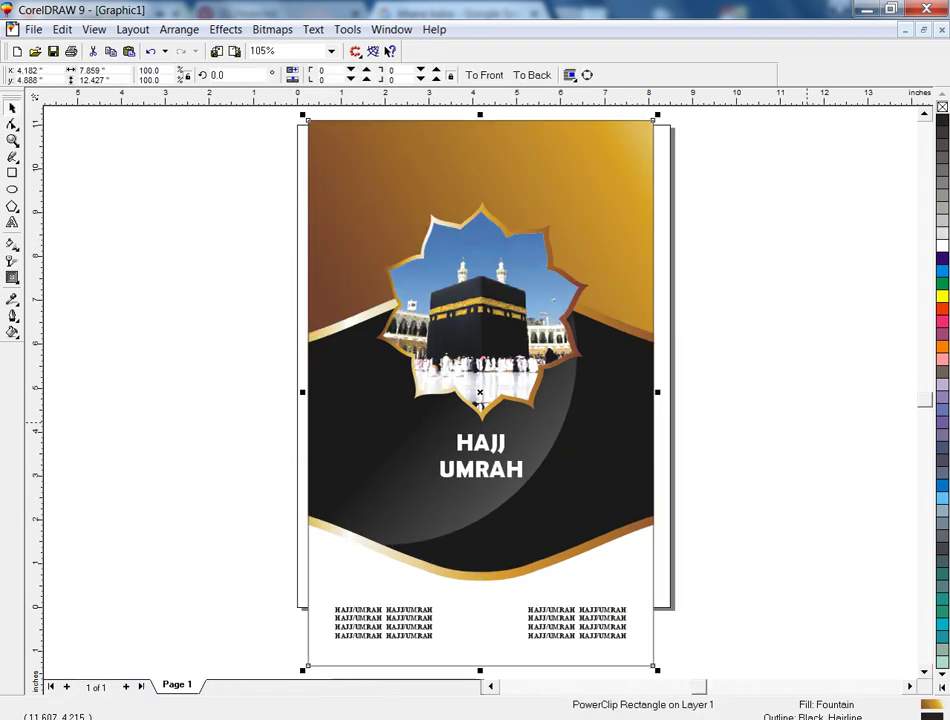
key("Escape")
key("Tab")
key("Escape")
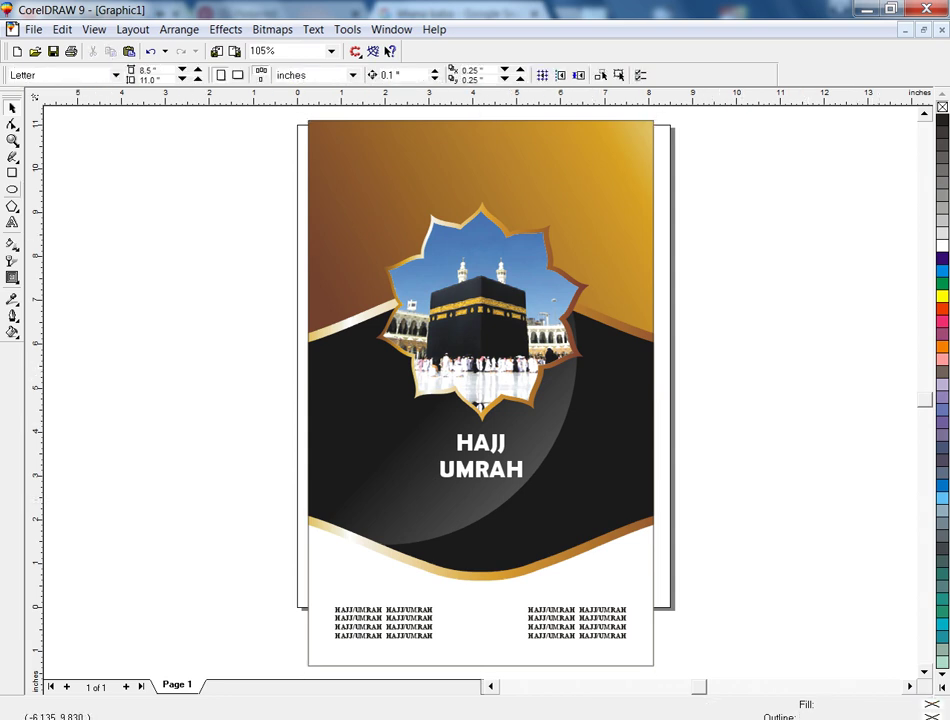
Step: Draw a circle about 9.3 in across over the poster's upper-left area and fill it black
key("F7")
left_click_drag(217, 111, 635, 528)
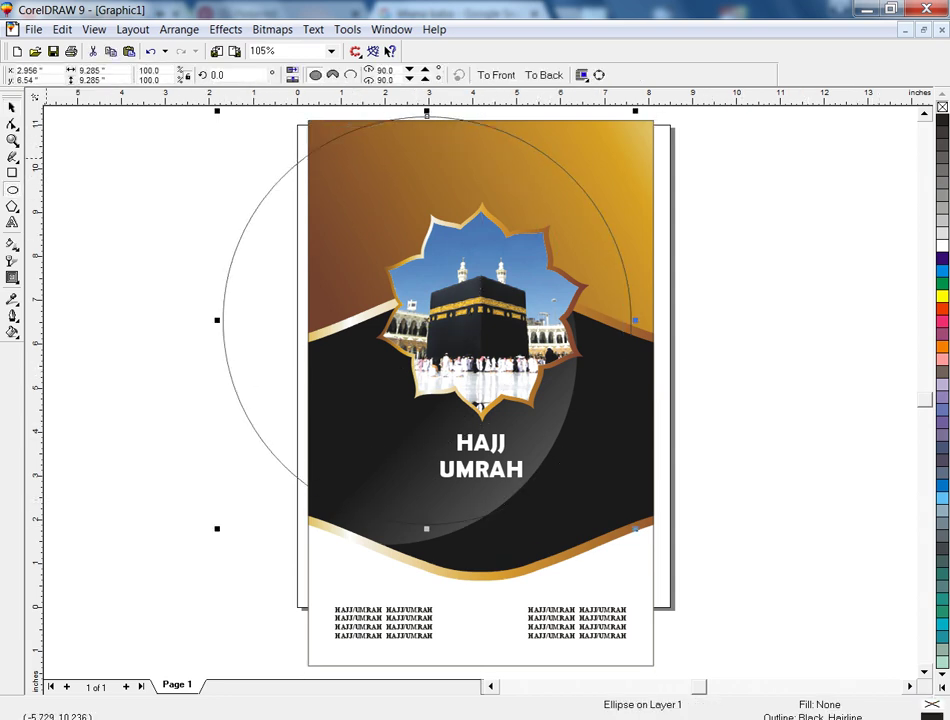
left_click(942, 118)
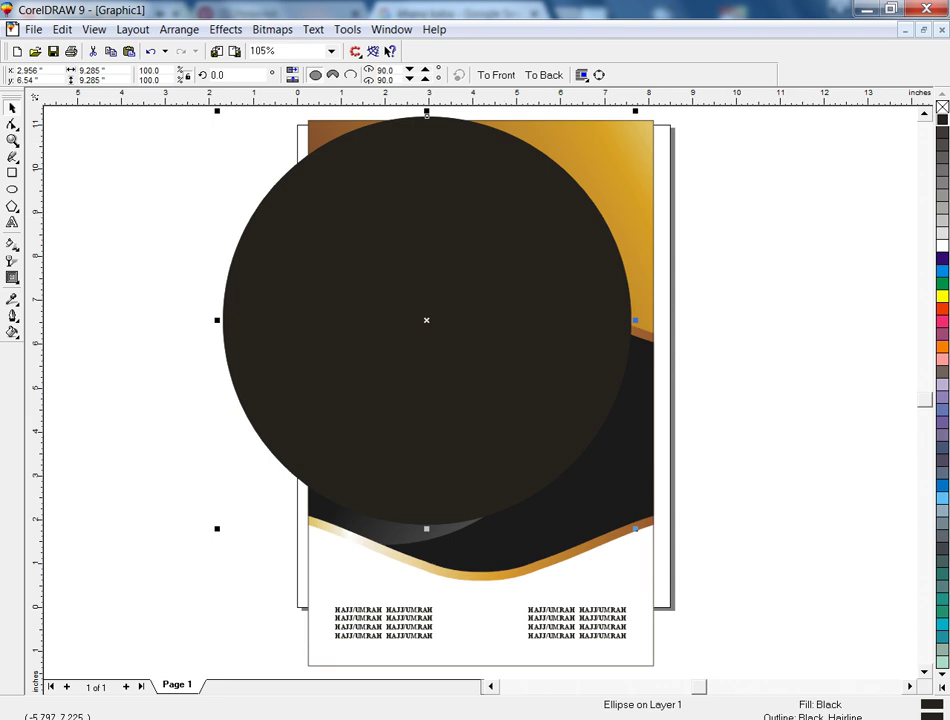
Step: Apply a linear fountain transparency to the black circle, running from beyond the poster's upper-right corner toward the ornament's centre
left_click(12, 260)
left_click_drag(774, 131, 449, 303)
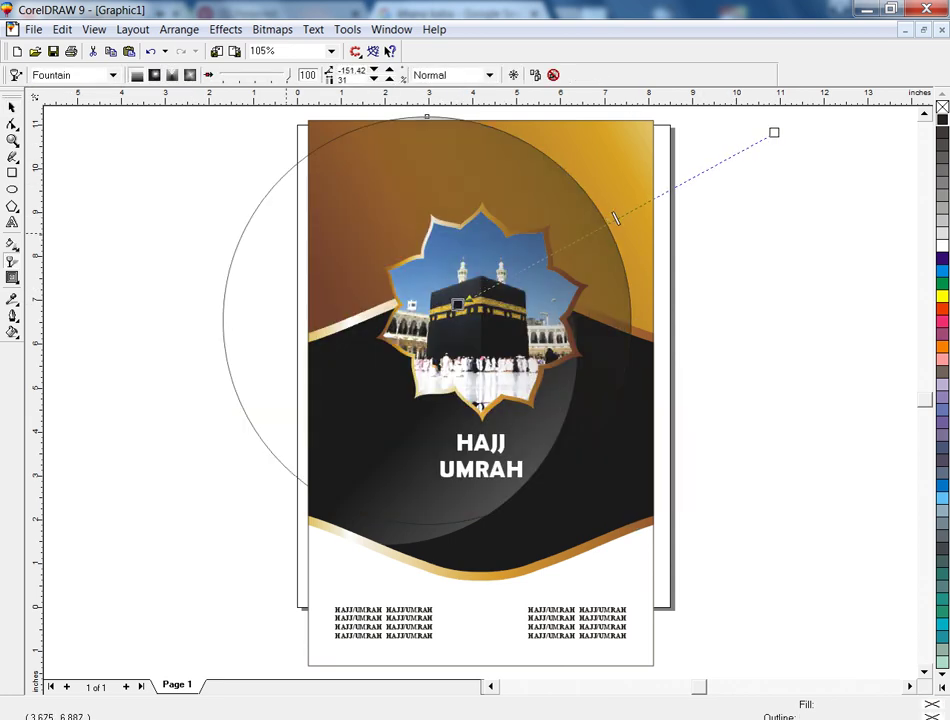
key("space")
Step: Recolour the circle 100C100M100Y100K, shift it about 1.5 in left, and clip it without an outline inside the poster behind the ornament
left_click(942, 688)
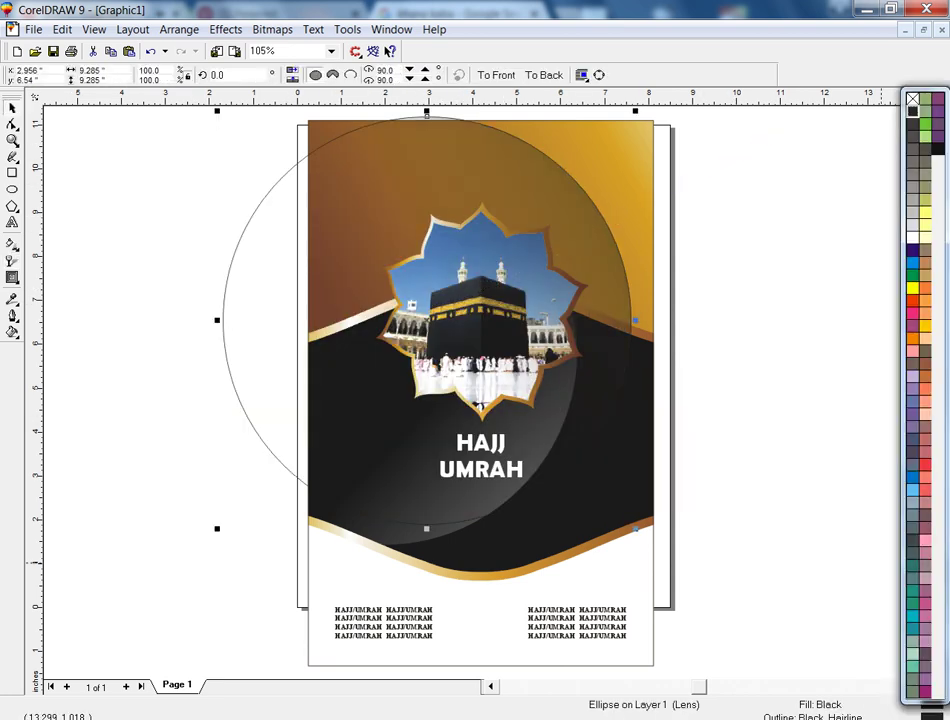
left_click_drag(428, 320, 361, 313)
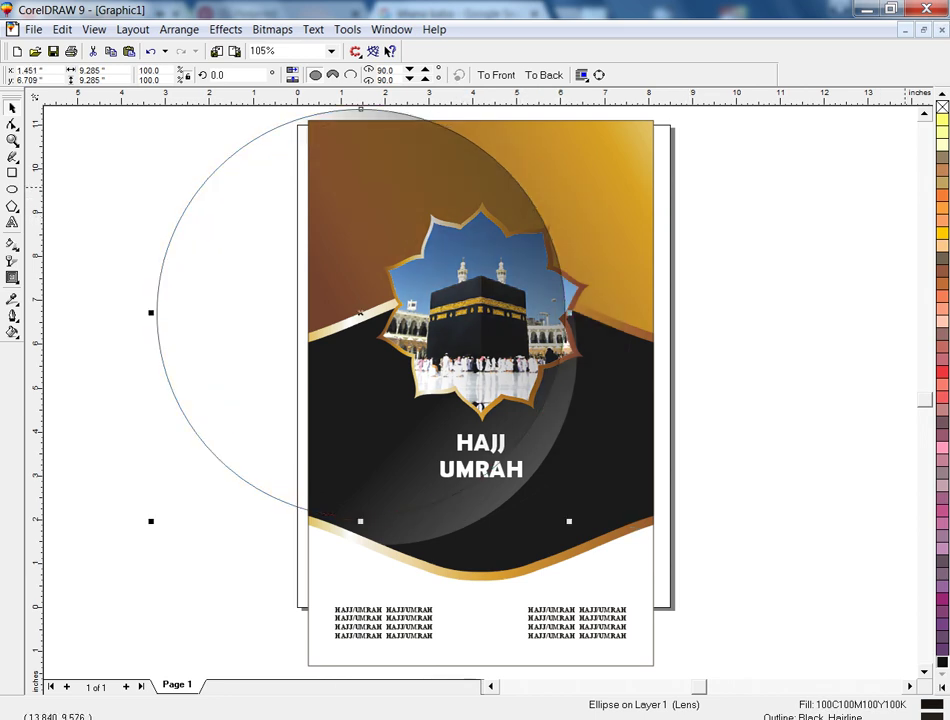
key("Tab")
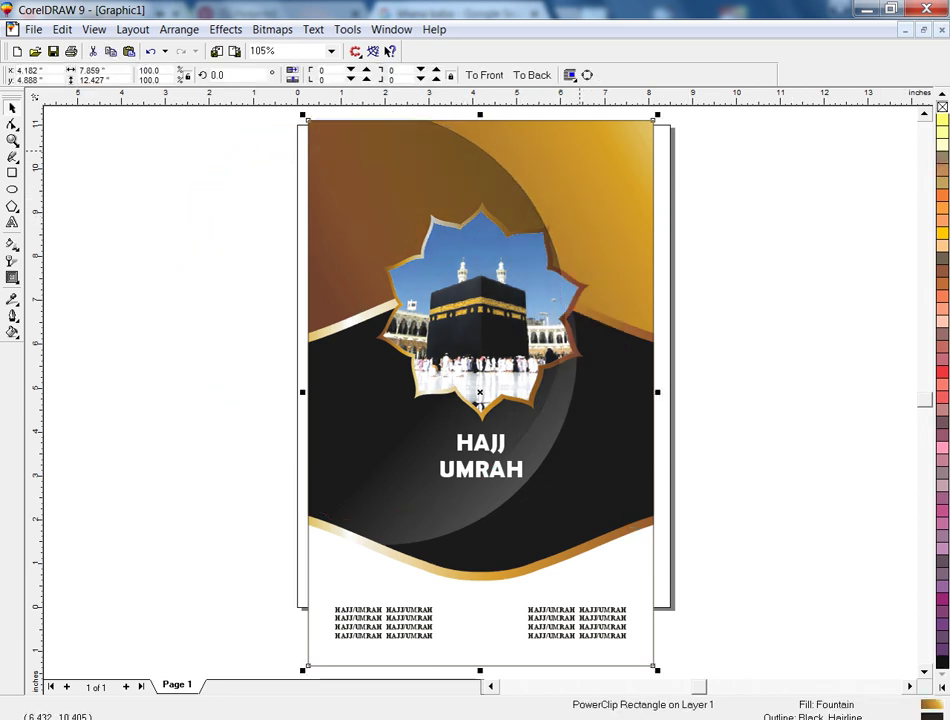
left_click(389, 50)
left_click(389, 50)
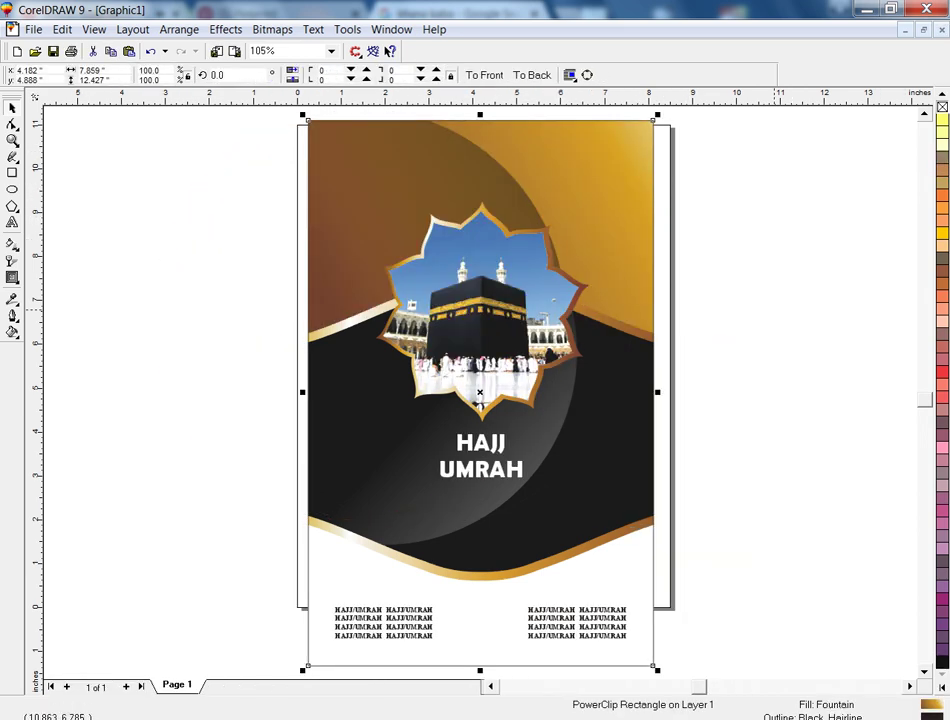
Step: Inside the poster's clipped contents, place a copy of the upper circle around the poster's lower-right corner
left_click(389, 50)
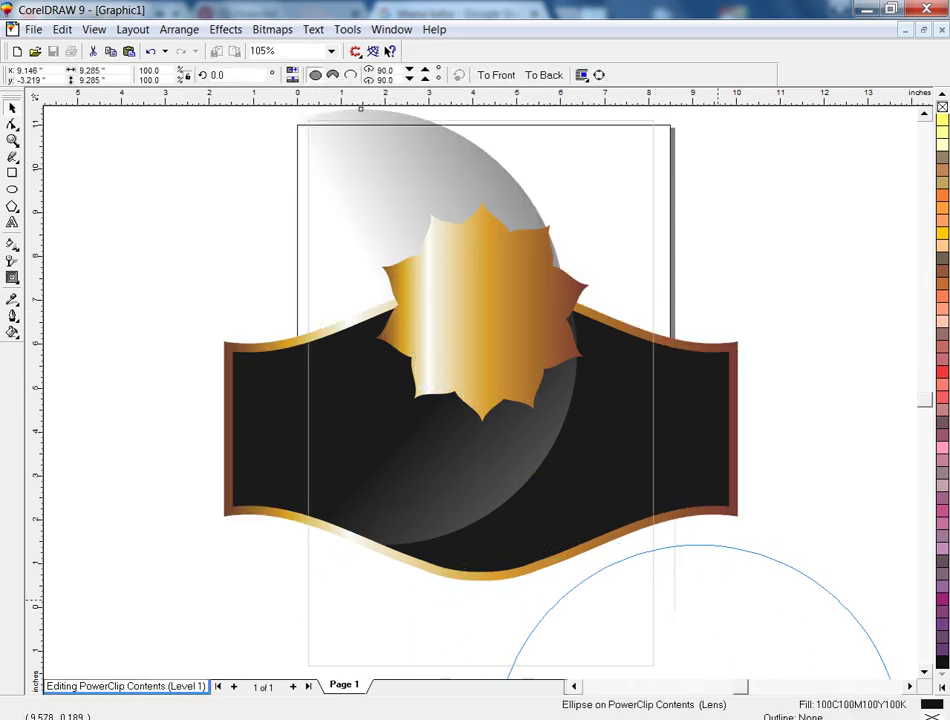
left_click_drag(713, 598, 713, 590)
Step: Try black-to-white linear fountain fills in several directions on the copied circle
key("g")
left_click_drag(415, 594, 740, 675)
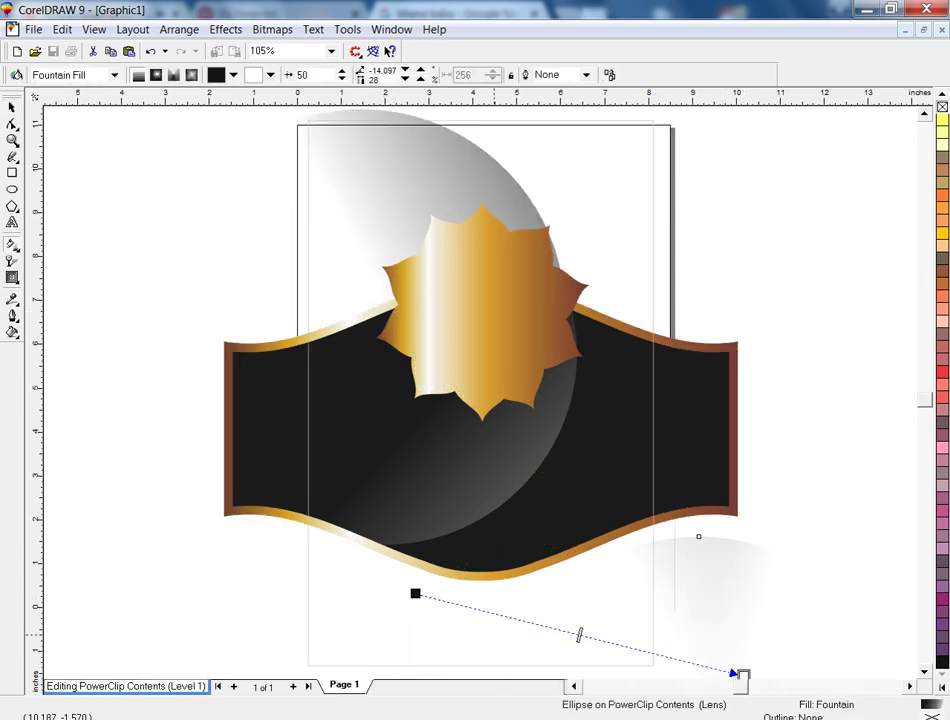
left_click_drag(452, 626, 721, 664)
left_click_drag(452, 626, 561, 640)
key("F3")
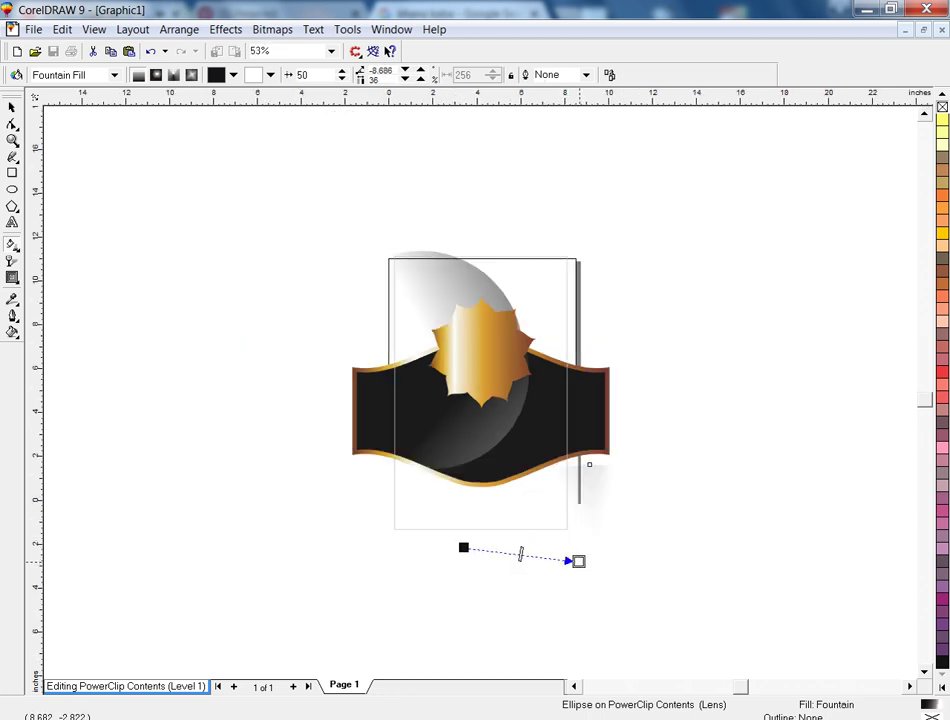
left_click_drag(528, 530, 634, 608)
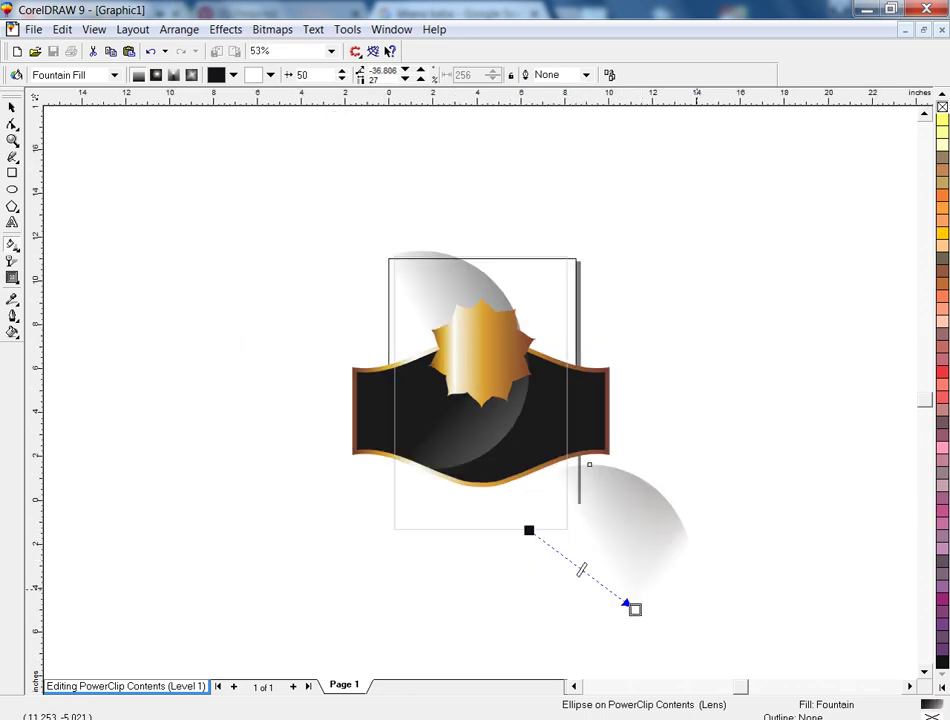
left_click_drag(645, 537, 524, 587)
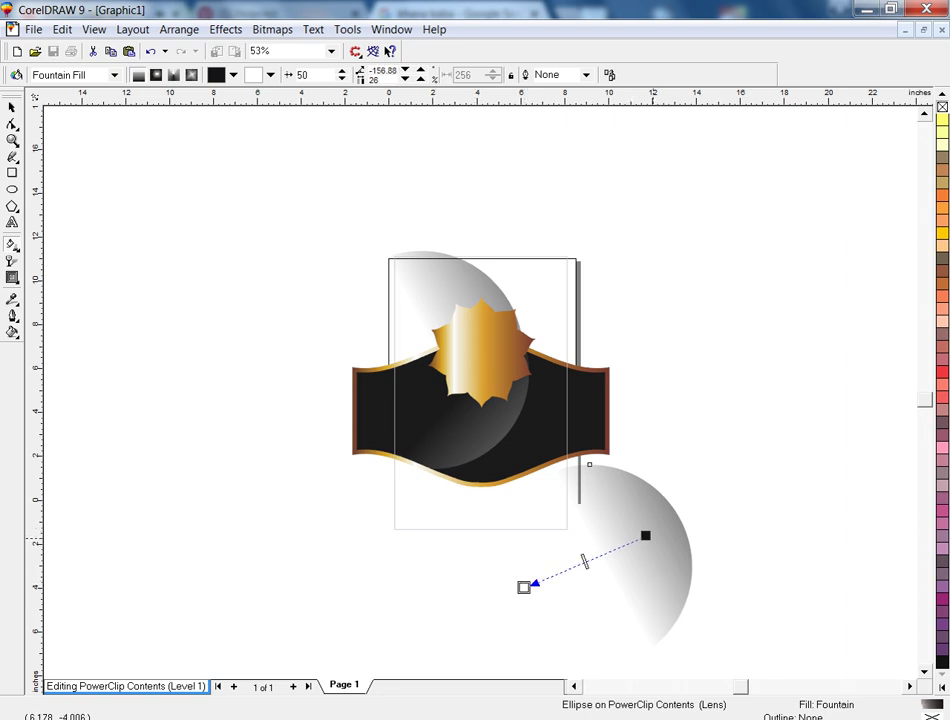
left_click_drag(645, 537, 686, 512)
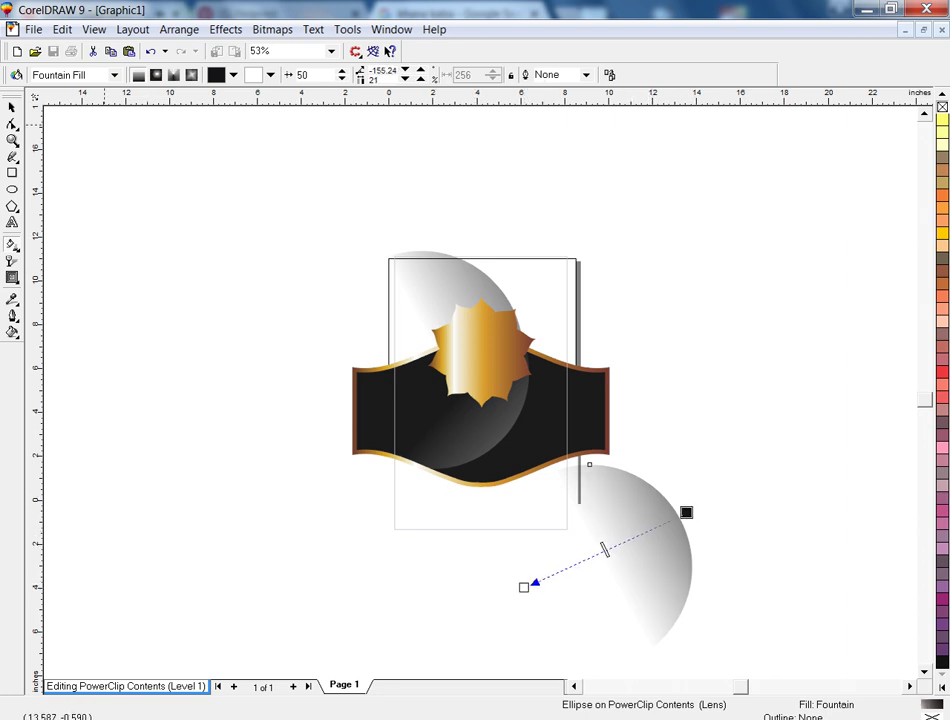
Step: Rotate the copied circle by 180 degrees
key("space")
type("180")
key("Return")
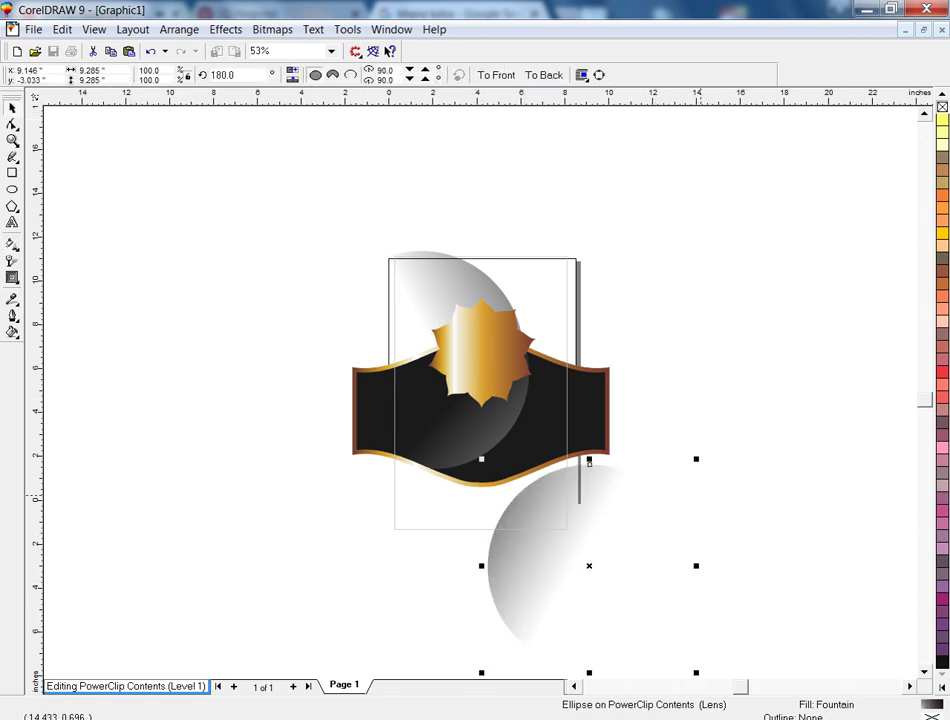
Step: Fill the copied circle 10% black and move it over the poster's white base, centred at about X 6.0 in, Y -2.6 in
left_click(942, 686)
left_click(940, 58)
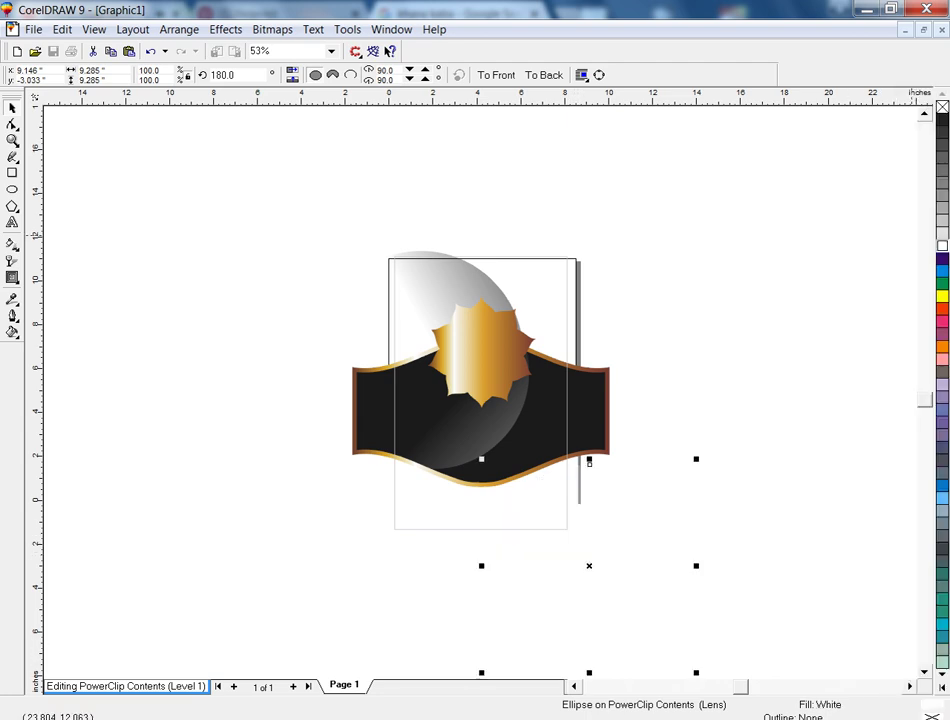
key("Escape")
left_click(589, 460)
left_click(942, 233)
key("Escape")
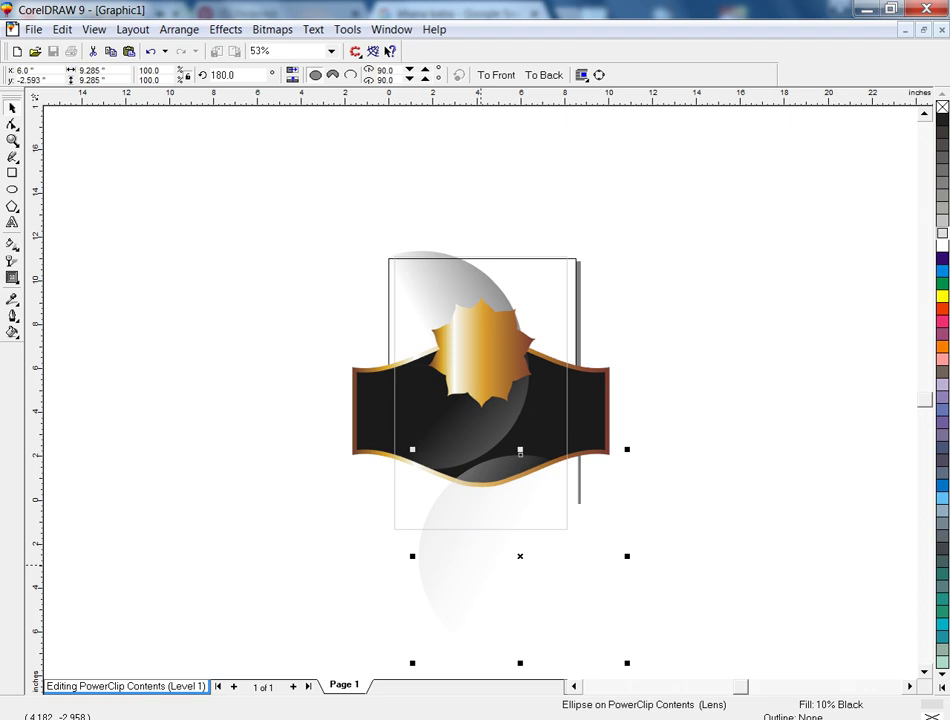
Step: Finish editing the clipped contents with the pale circle kept behind the footer text
left_click(481, 565)
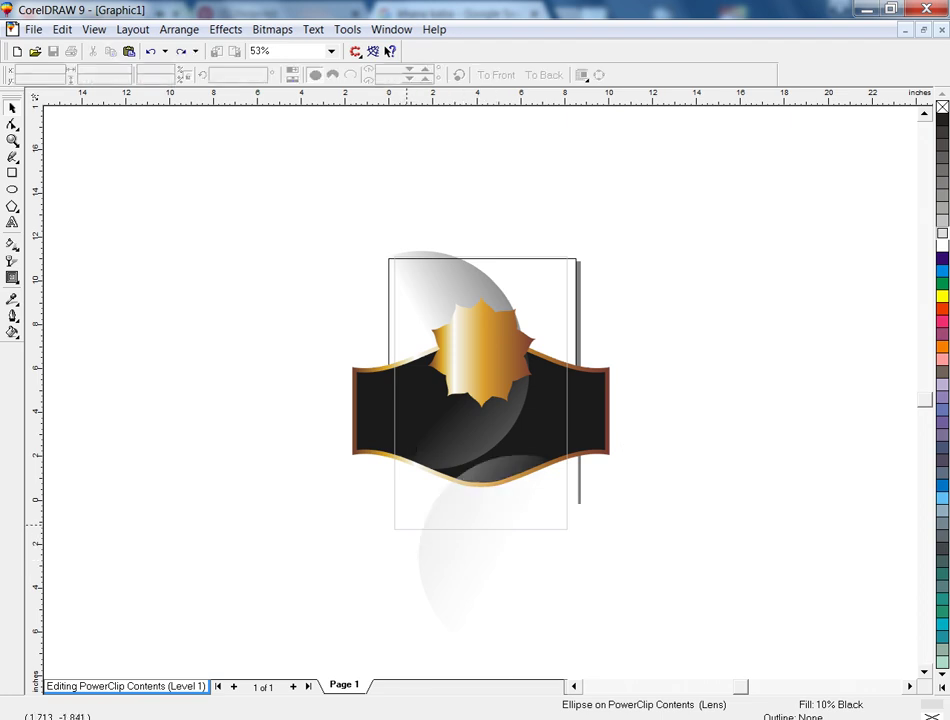
left_click(421, 412)
left_click(507, 593, "ctrl")
left_click(507, 593)
left_click_drag(596, 577, 320, 206)
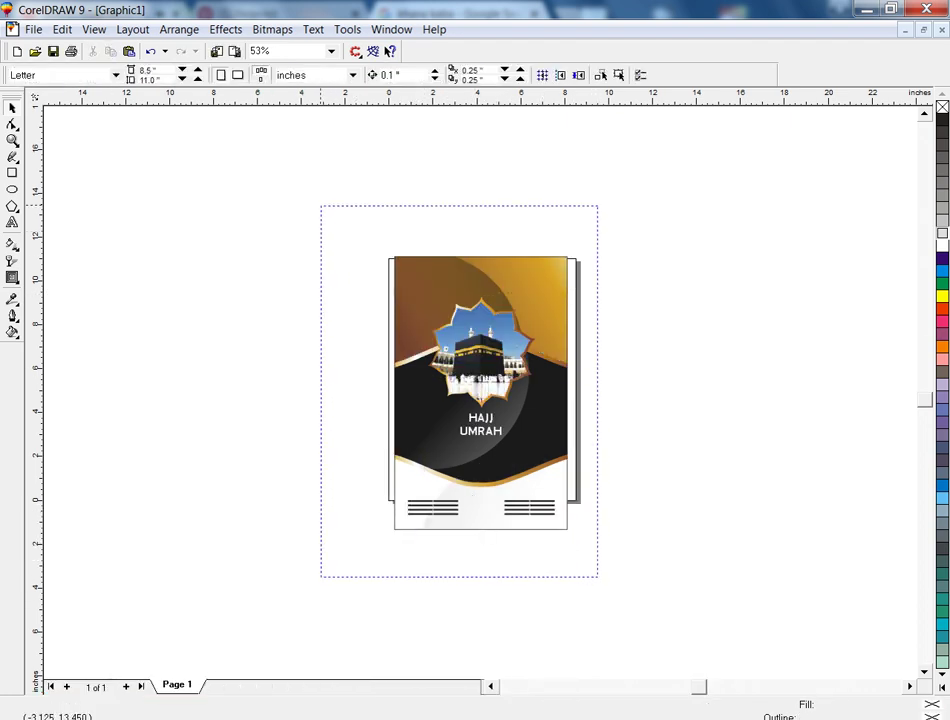
key("shift+F2")
key("Escape")
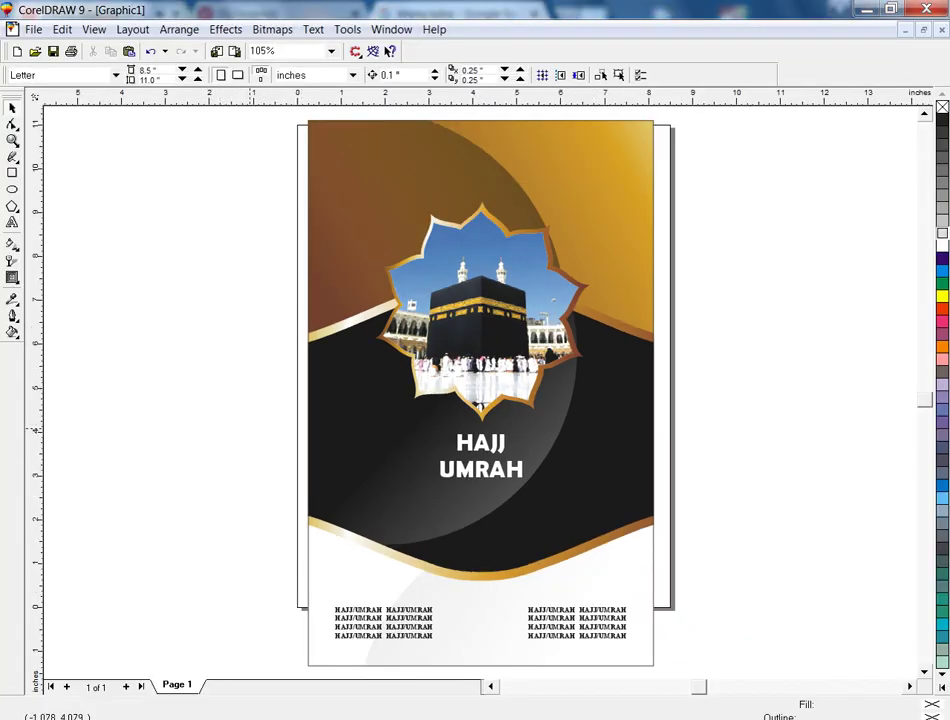
Step: Duplicate the white HAJJ UMRAH heading directly beneath the original, inside the black band
key("F2")
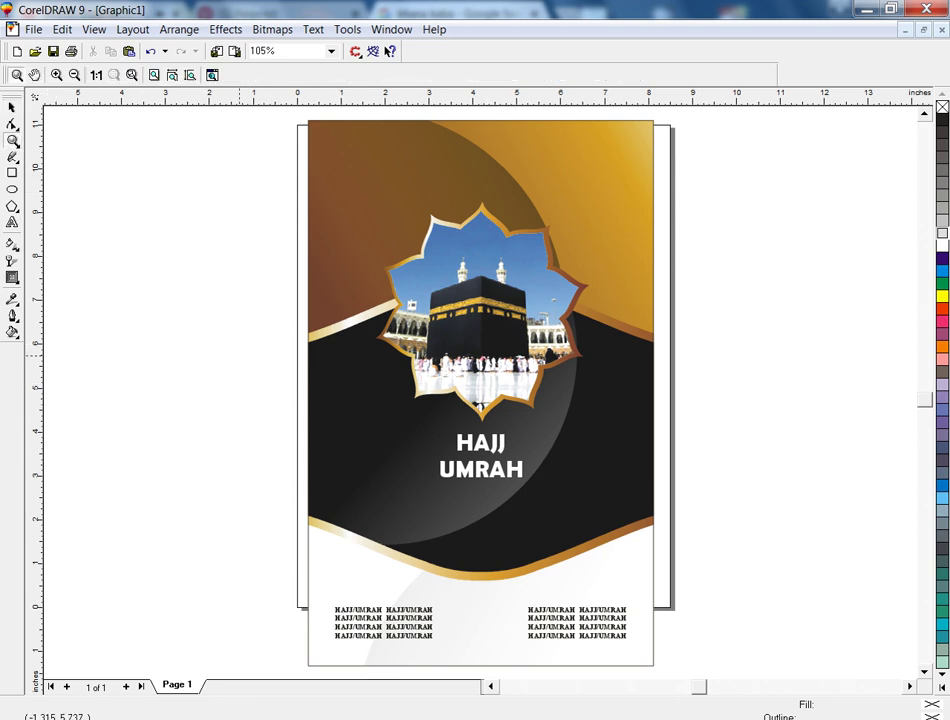
left_click_drag(330, 335, 740, 670)
key("space")
left_click_drag(400, 320, 397, 405)
key("ctrl+z")
left_click_drag(389, 323, 439, 391)
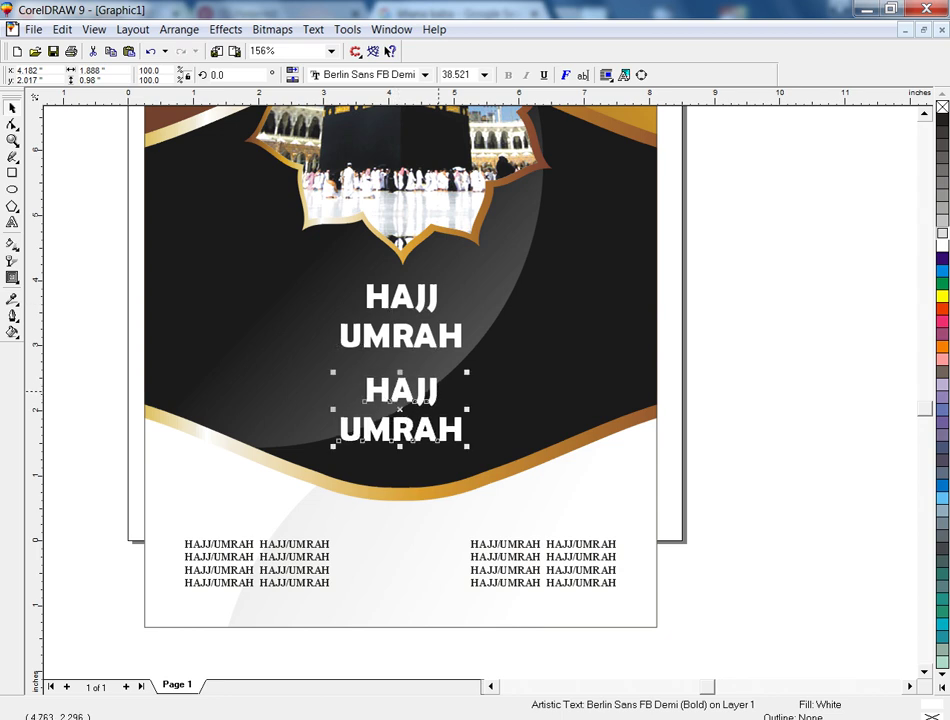
Step: Replace the duplicated heading's text with "Detail & Description"
key("F8")
key("ctrl+a")
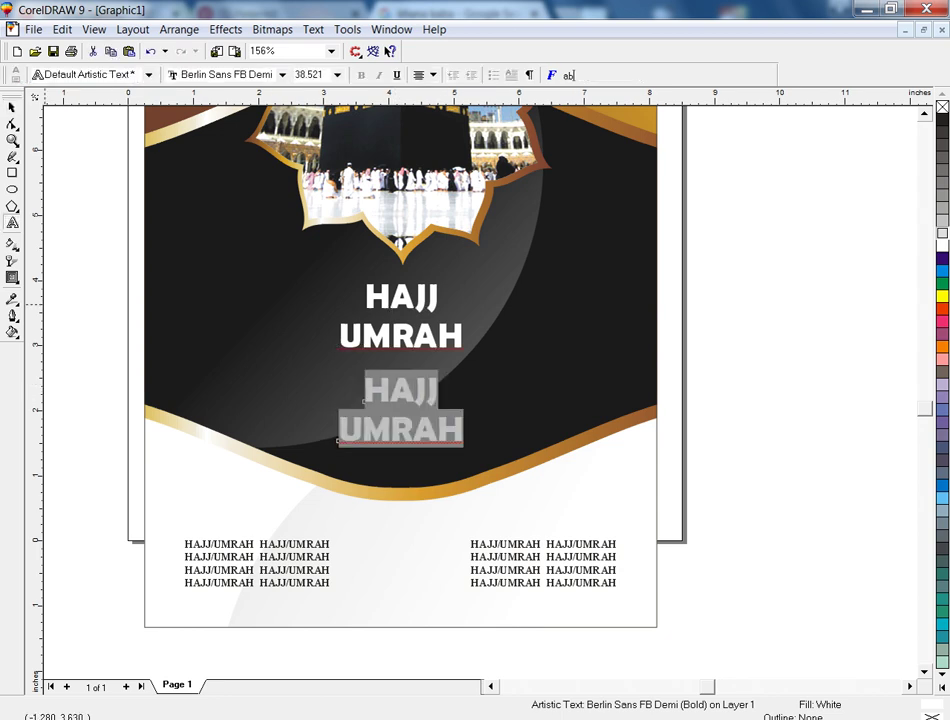
type("Detail &")
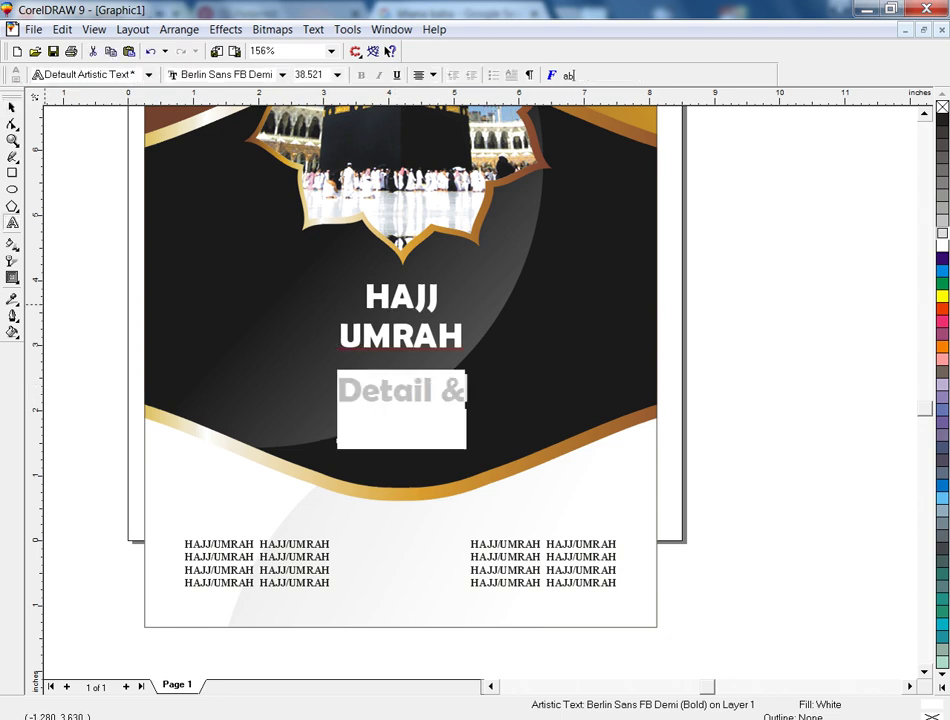
type(" De")
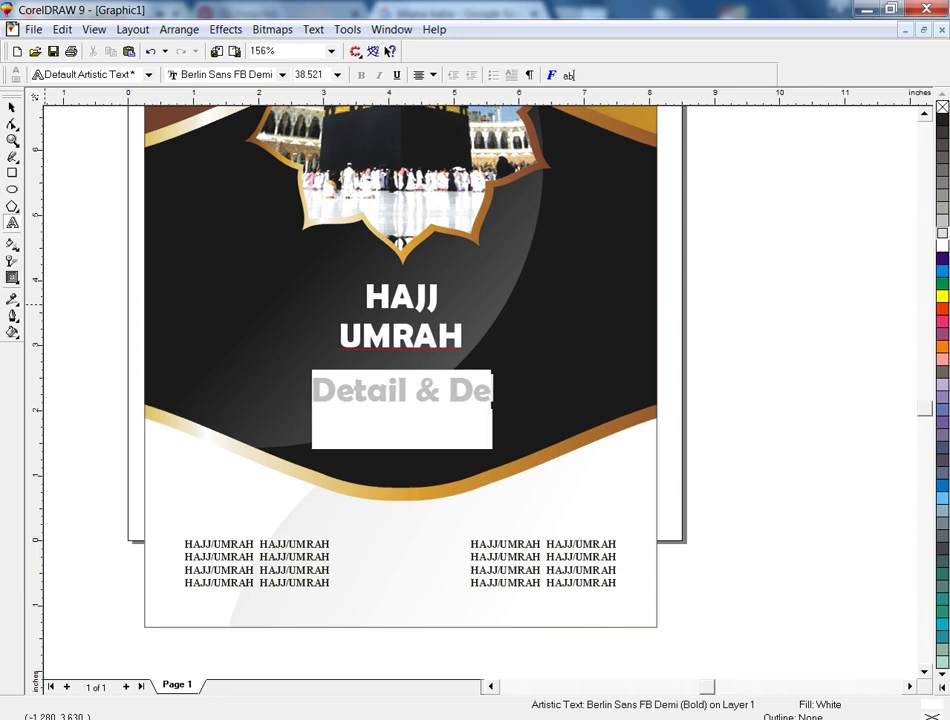
type("scription")
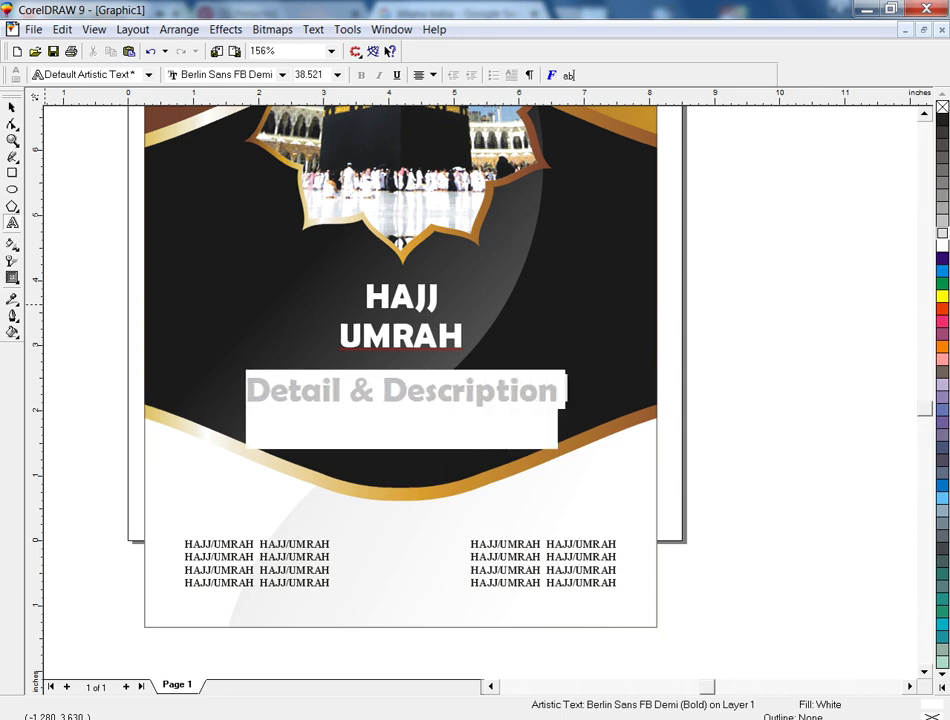
key("ctrl+space")
Step: Set the "Detail & Description" text in bold Times New Roman and scale it down to about 16.5 pt
left_click(425, 75)
scroll(370, 400, "down", 10)
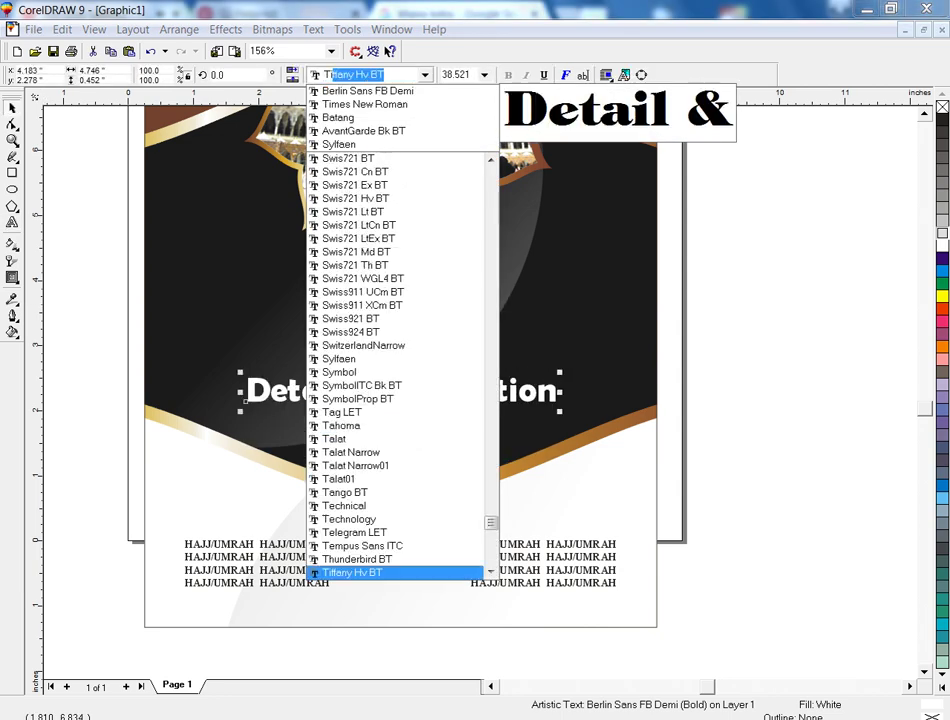
left_click(320, 93)
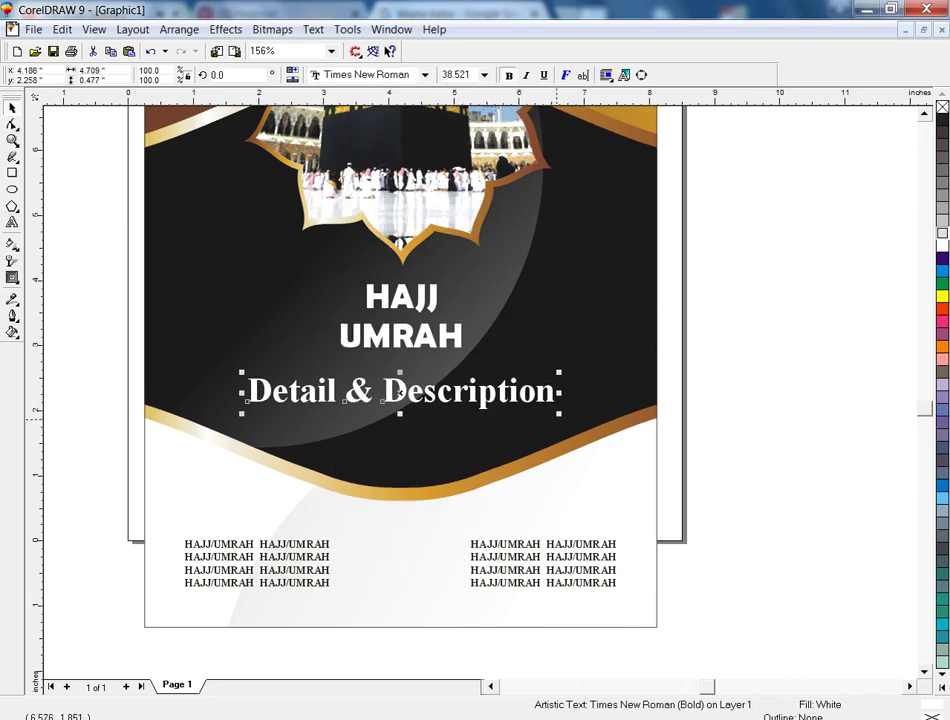
mouse_move(557, 413)
left_mouse_down()
mouse_move(432, 415)
mouse_move(562, 417)
left_mouse_up()
Step: Add a second row of three side-by-side "Detail & Description" copies below the first line and group the row
key("Escape")
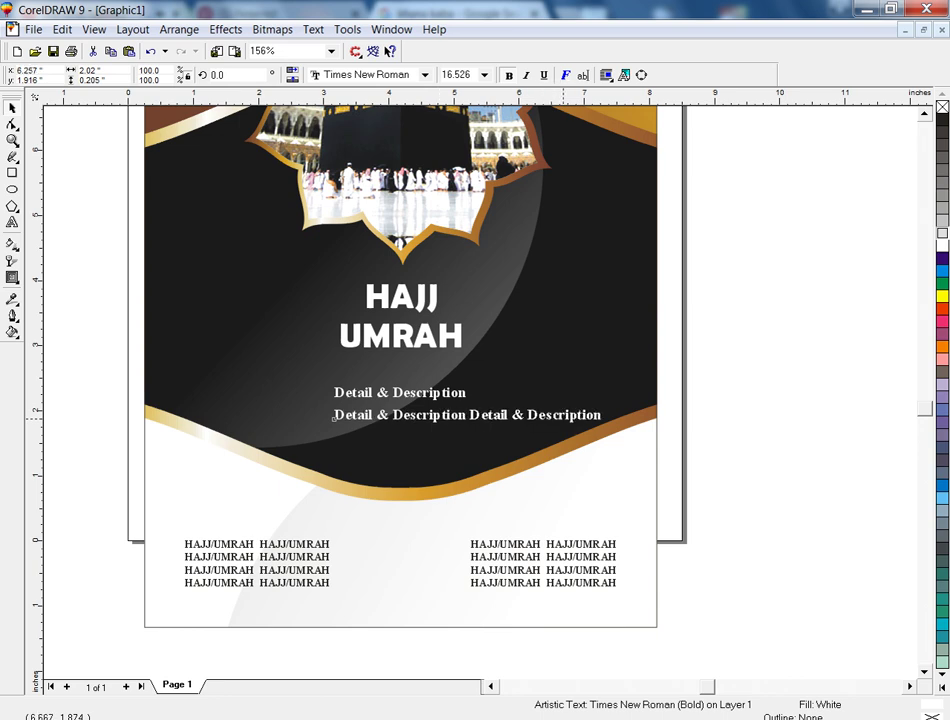
key("ctrl+r")
left_click(530, 415, "shift")
left_click(439, 405, "shift")
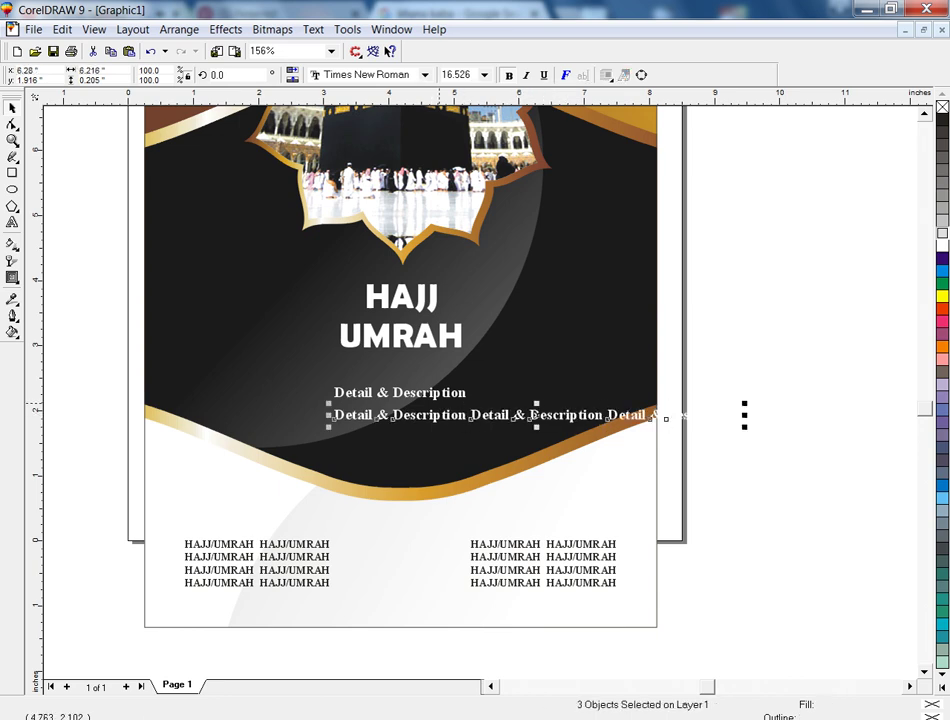
key("ctrl+g")
Step: Centre the grouped row under the single "Detail & Description" line and scale both lines together to about 5.8 in wide
left_click(438, 398, "shift")
key("c")
key("Escape")
left_click_drag(762, 383, 204, 426)
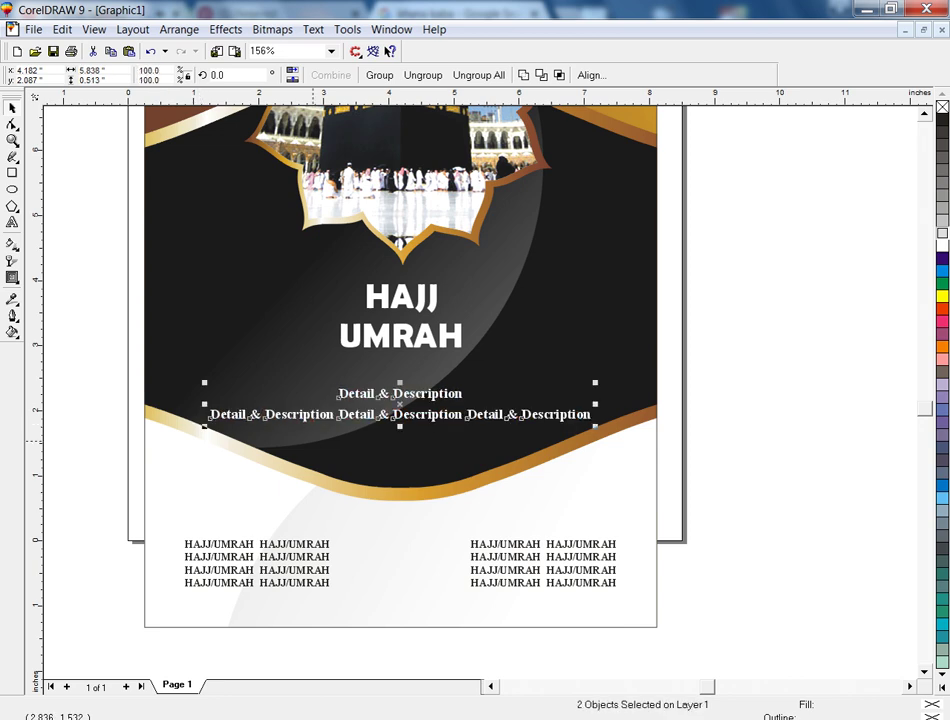
key("ctrl+a")
key("shift+F2")
key("Escape")
key("shift+F4")
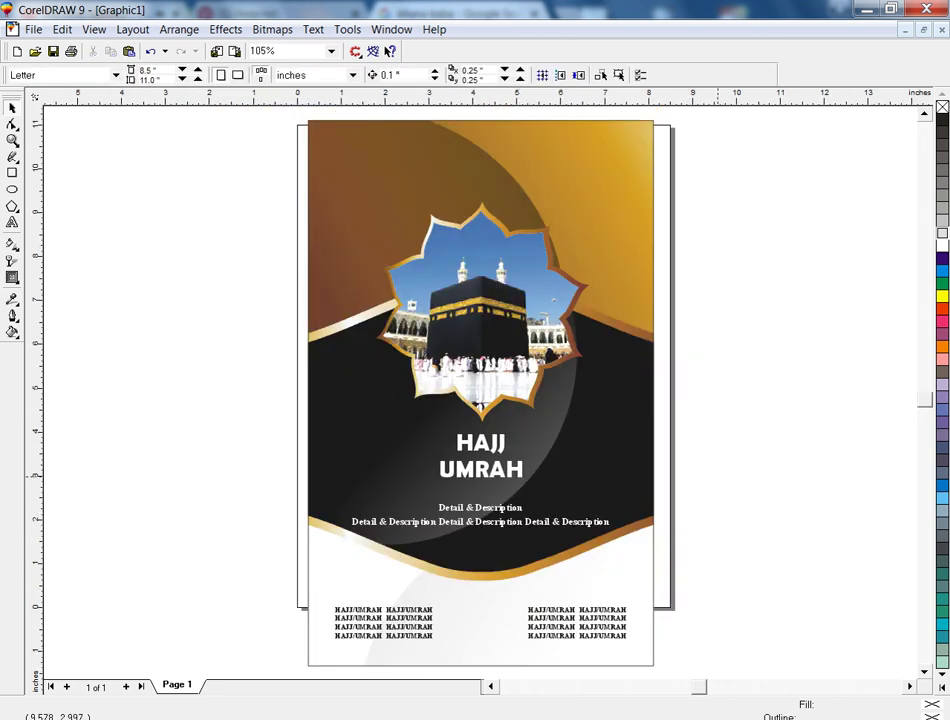
Step: Duplicate the poster's background rectangle, scaled from its centre to 8.176 × 12.929 in, and remove the copy's clipped contents
key("Tab")
key("F3")
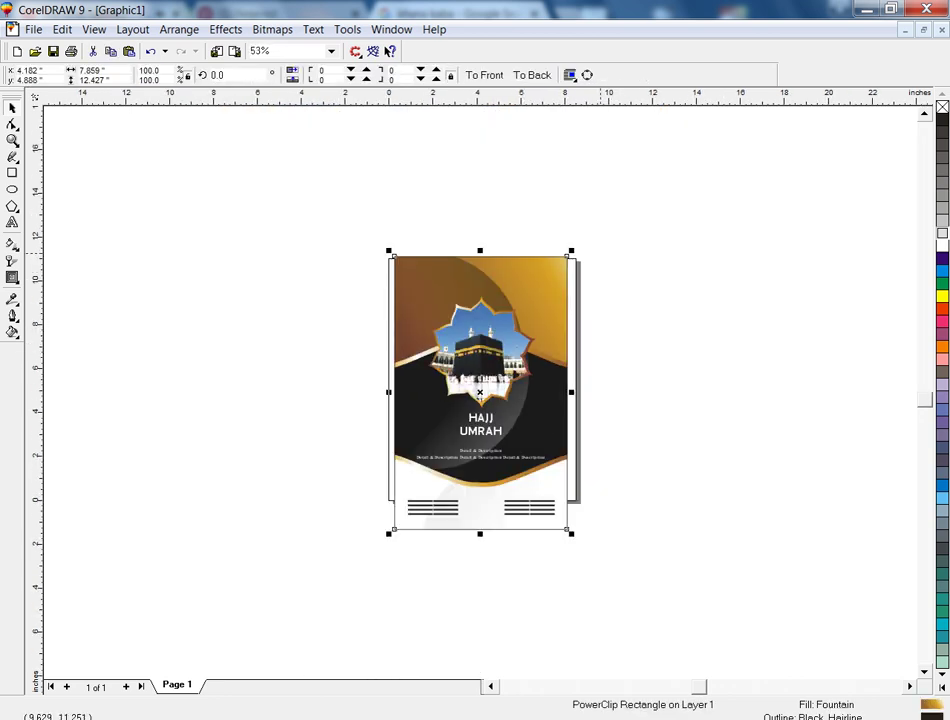
left_click_drag(567, 530, 572, 535)
key("shift+F2")
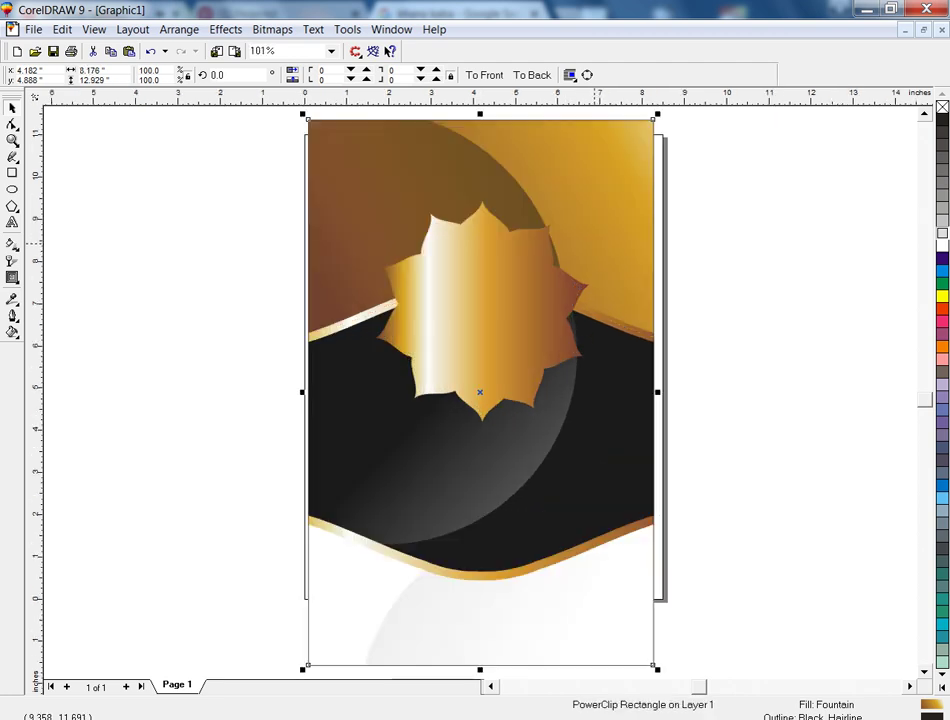
key("Delete")
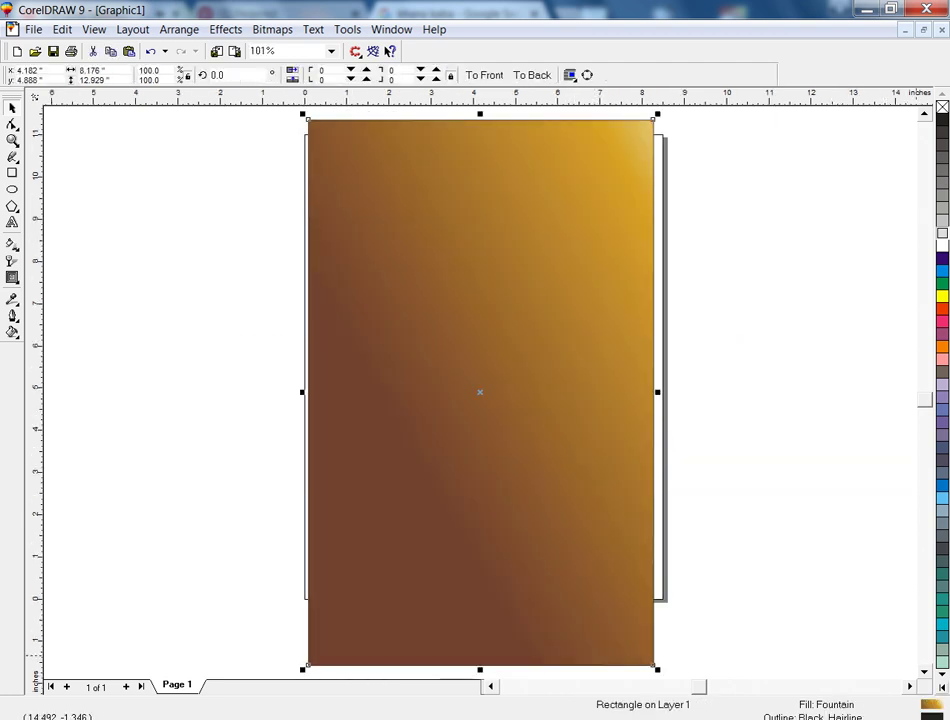
Step: Fill the enlarged rectangle with 100C100M100Y100K black, send it behind the poster, and reduce its height to 12.733 in
left_click(943, 686)
left_click(938, 148)
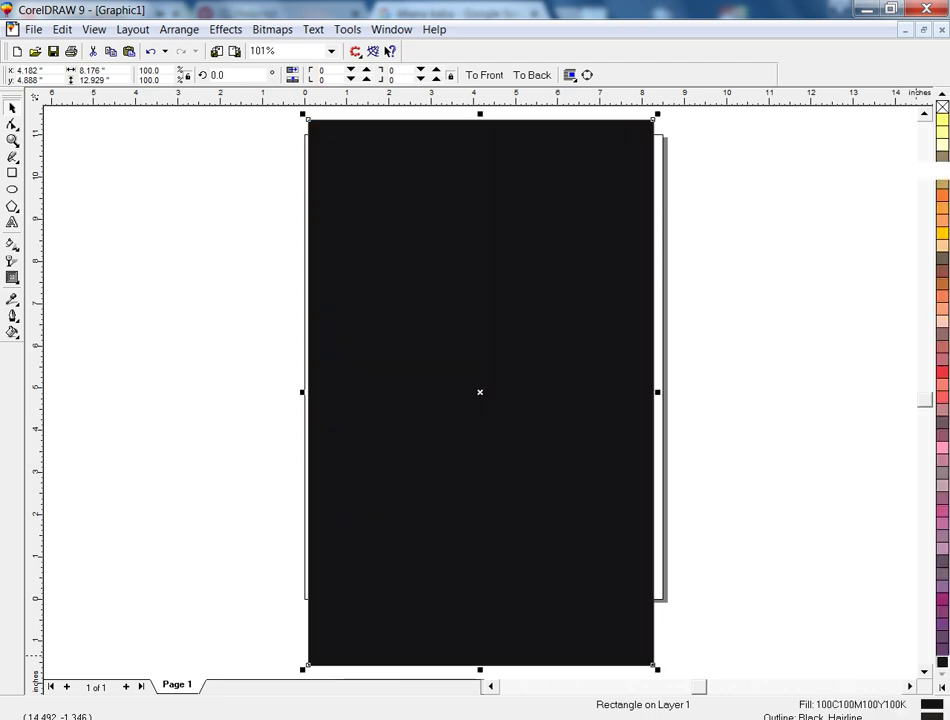
key("shift+Page_Down")
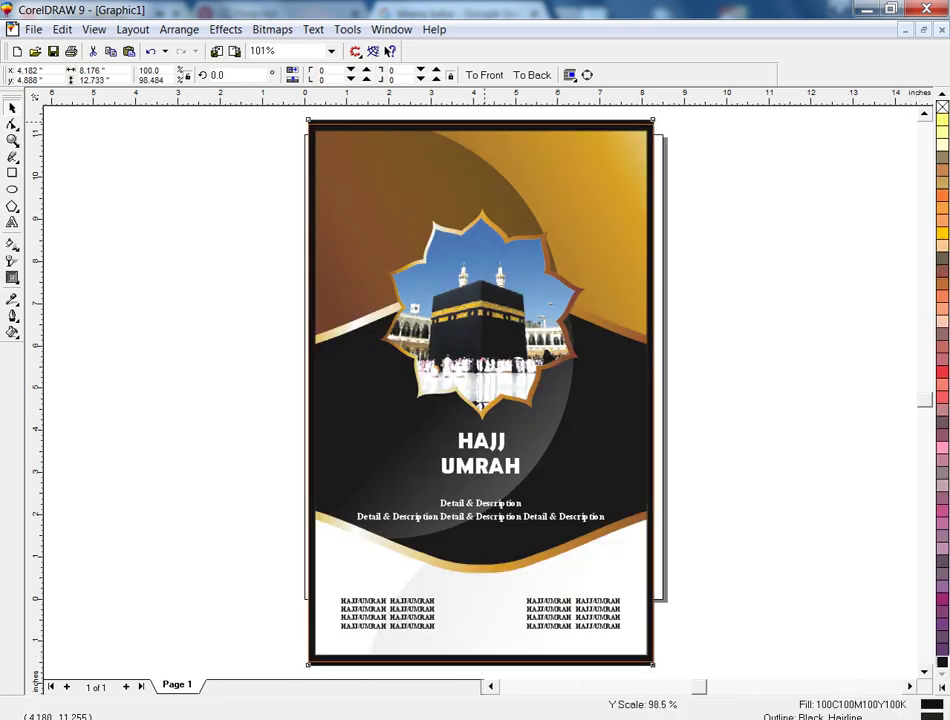
key("Escape")
Step: Preview the complete black-bordered poster full screen, zoomed out and close up
key("F3")
left_click_drag(666, 577, 386, 284)
key("F9")
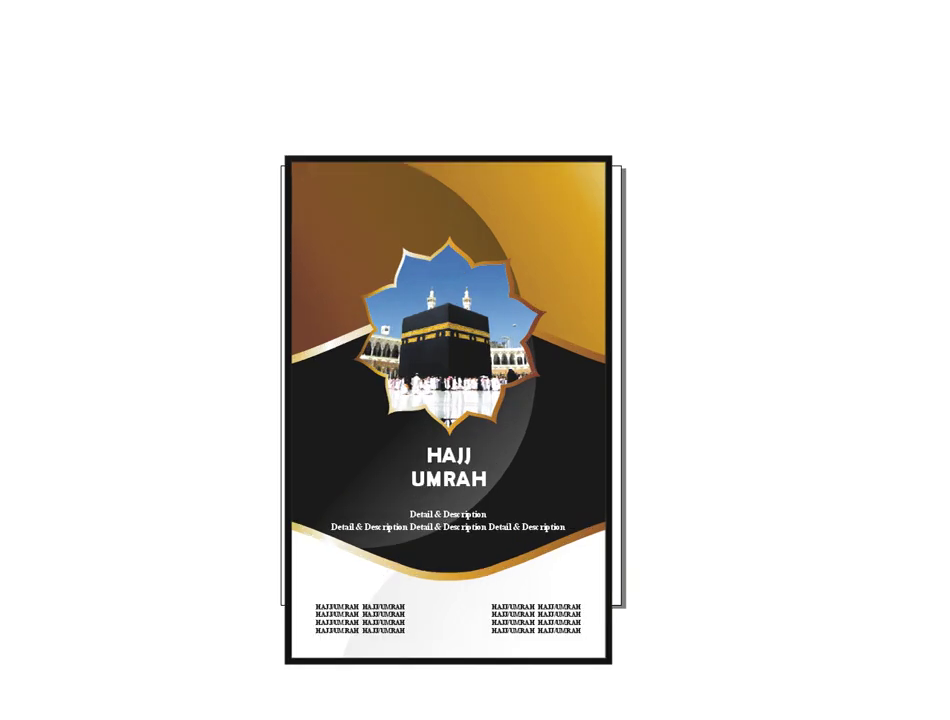
key("Escape")
left_click_drag(244, 187, 628, 623)
key("shift+F2")
key("F9")
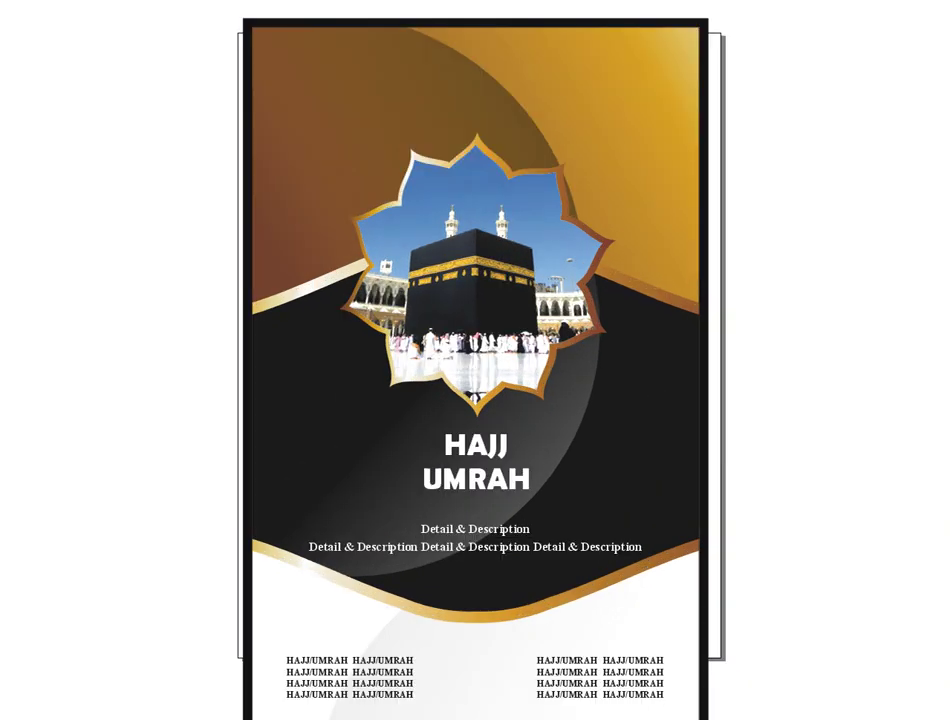
key("Escape")
left_click(385, 212)
key("shift+F2")
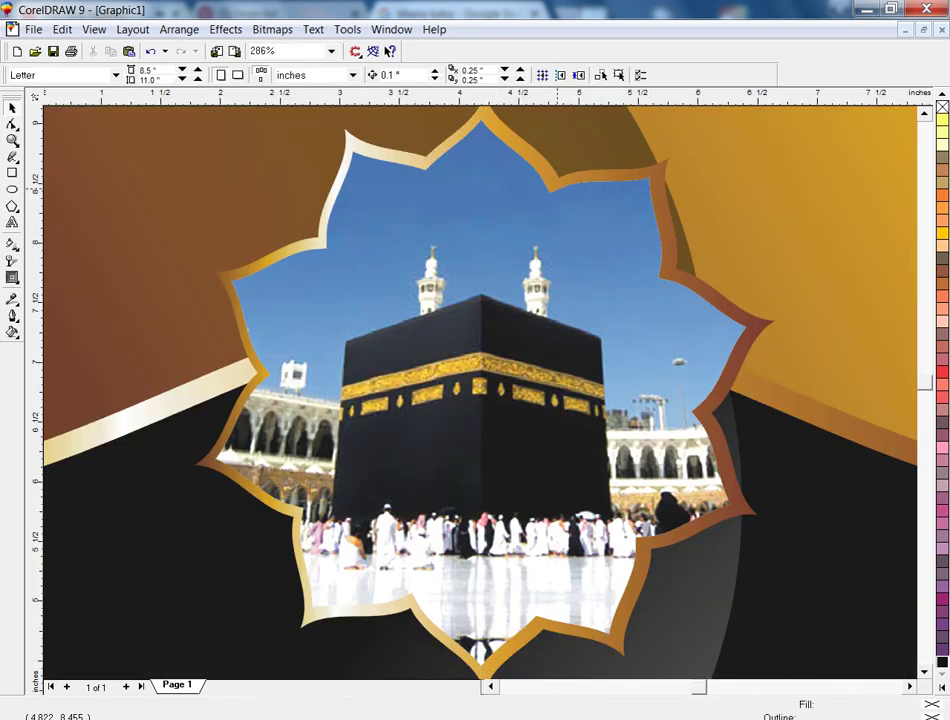
left_click(480, 613)
key("ctrl+z")
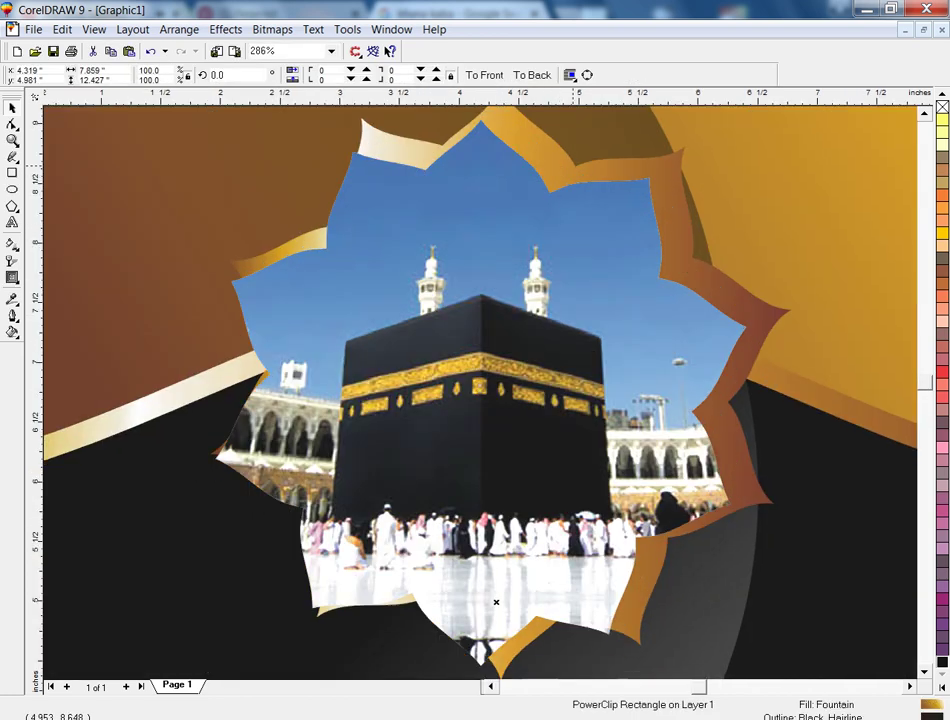
left_click(480, 613, "ctrl")
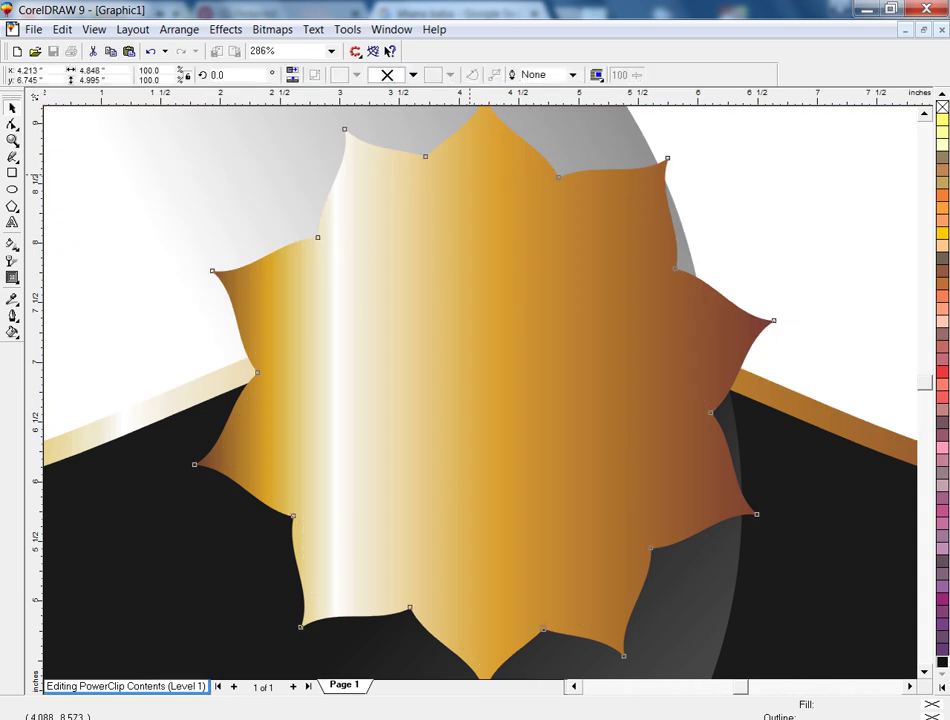
left_click(480, 613, "ctrl")
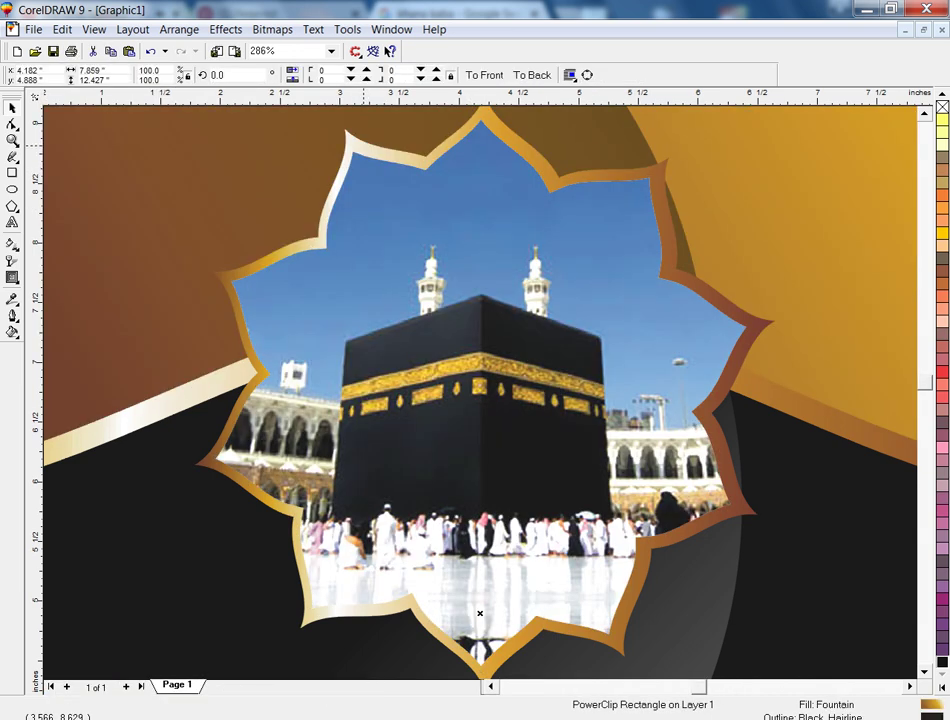
Step: Open the background's clipped contents and centre the Kaaba photo on the gold star-shaped frame
left_click(481, 617, "ctrl")
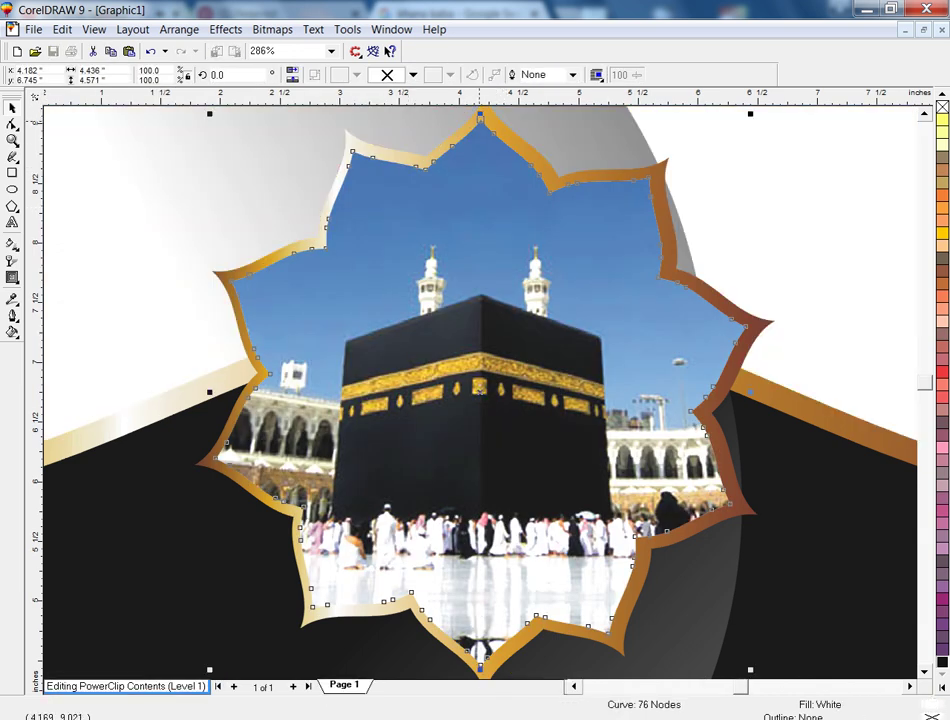
key("ctrl+a")
key("Escape")
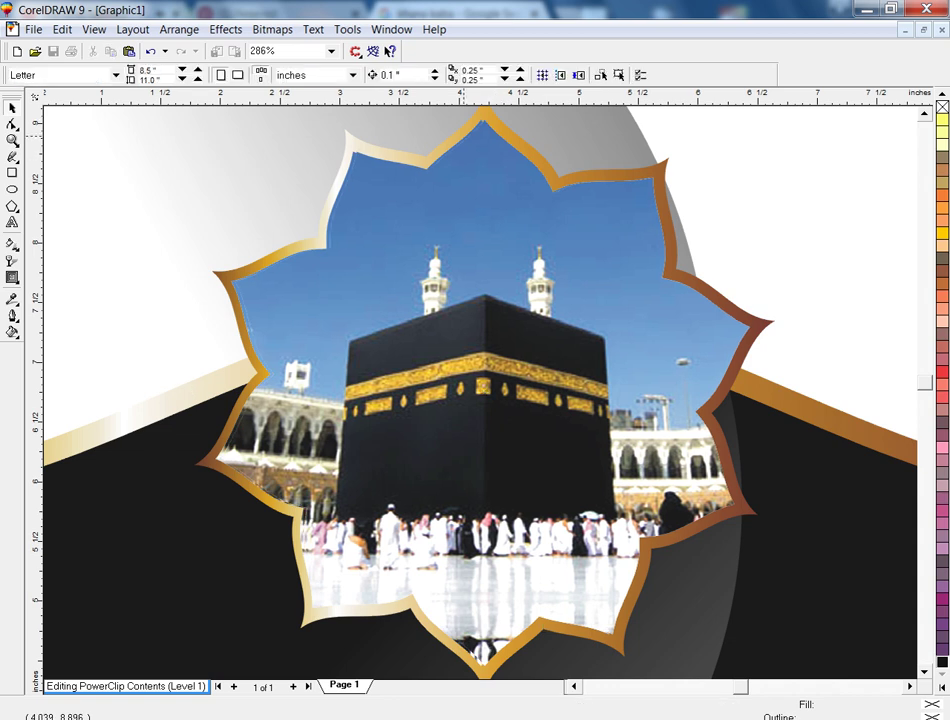
left_click(492, 131)
key("ctrl+z")
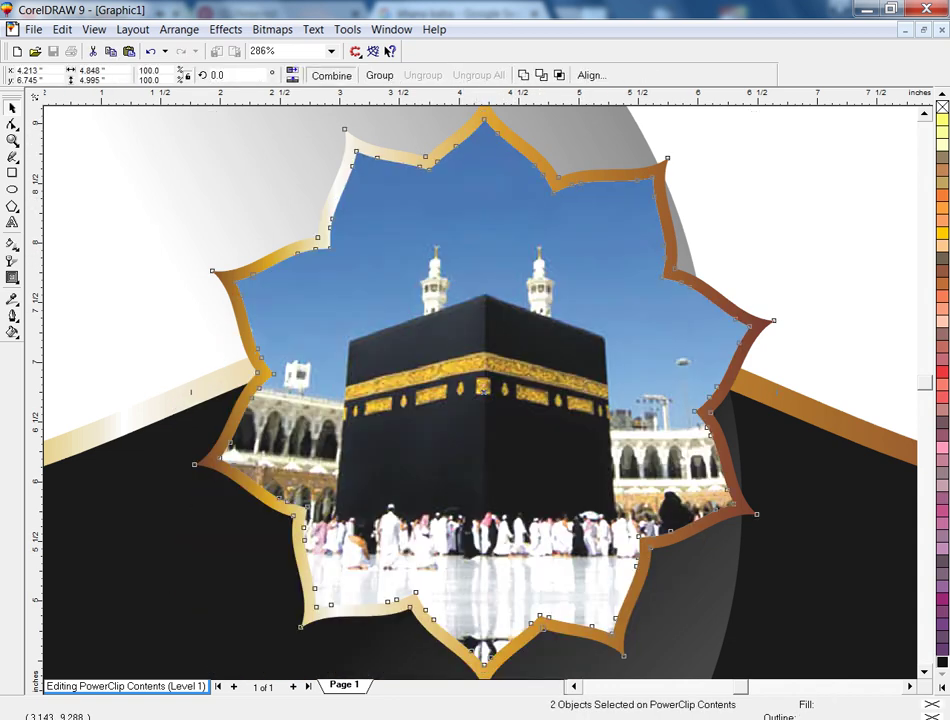
left_click_drag(488, 168, 520, 199)
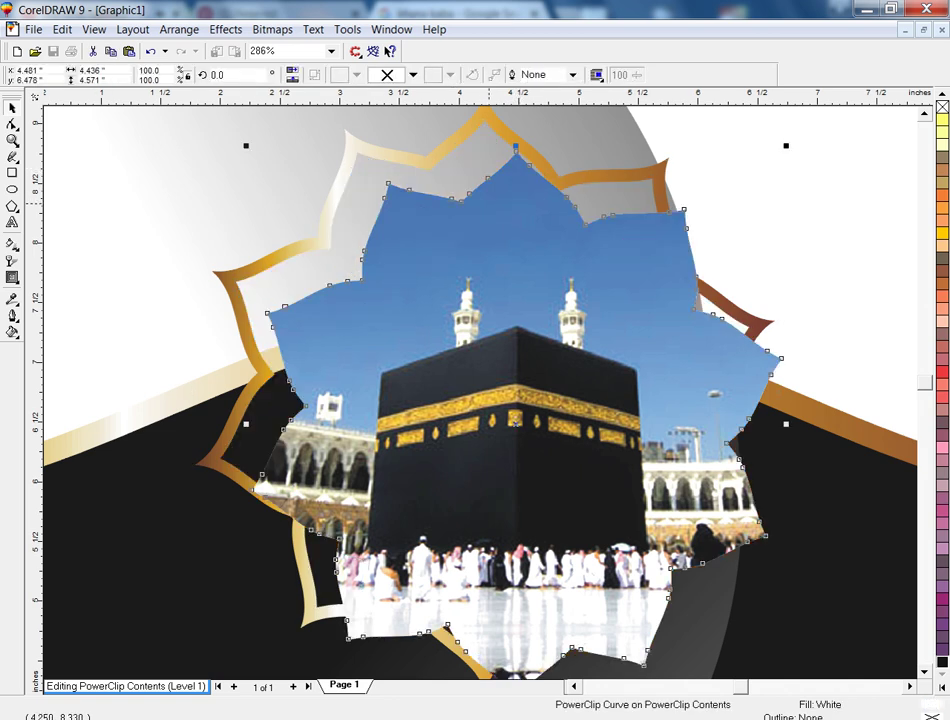
key("ctrl+z")
key("Escape")
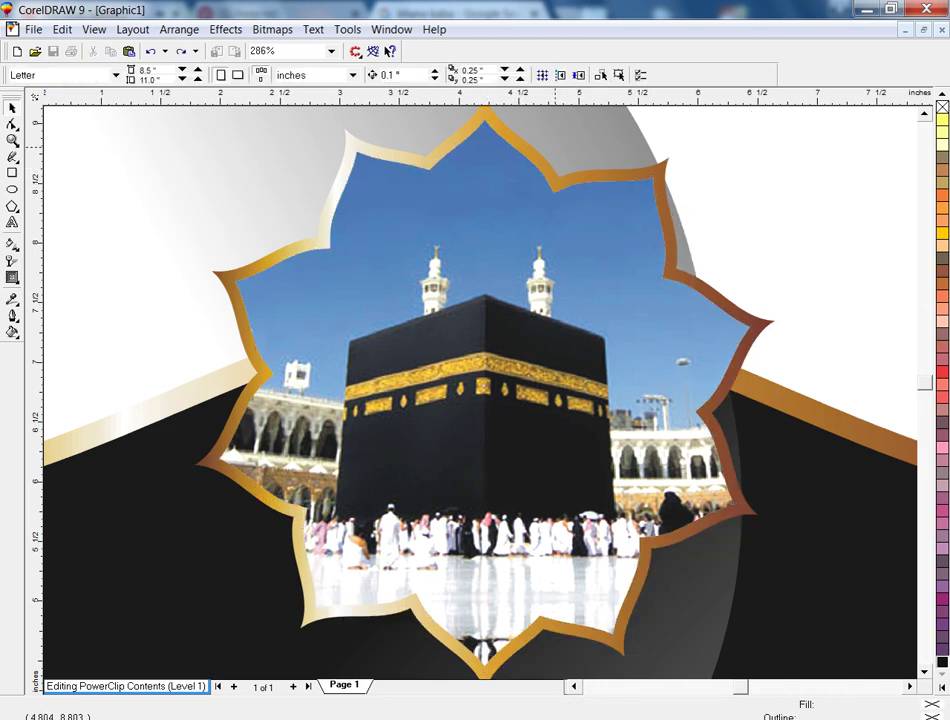
Step: Duplicate the gold star-shaped frame, scaled down from its centre to 4.658 × 4.8 in
left_click(514, 135)
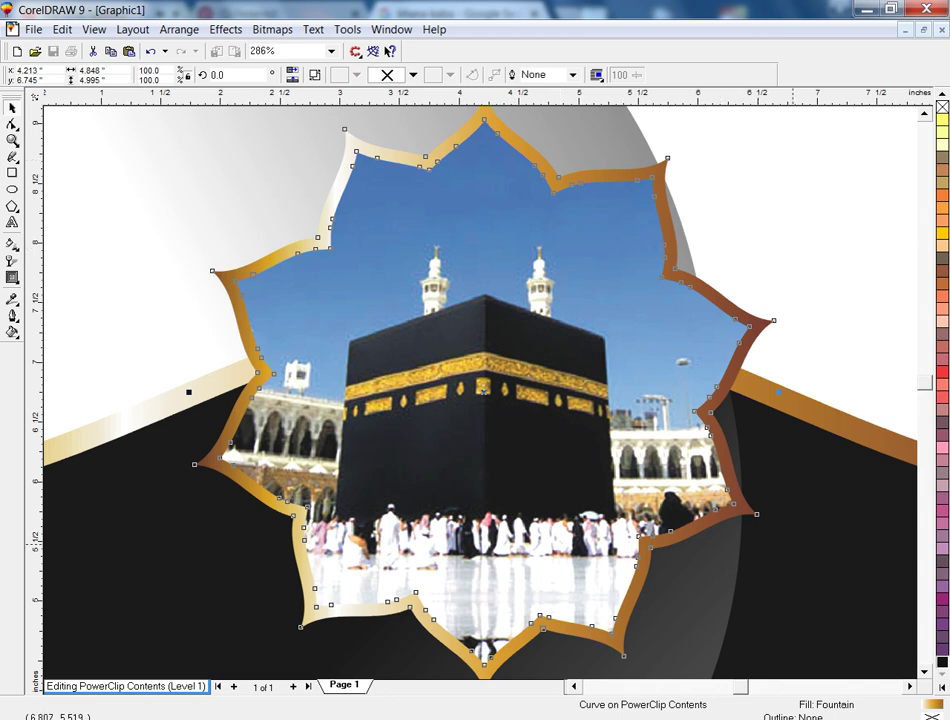
key("F3")
left_click(481, 521)
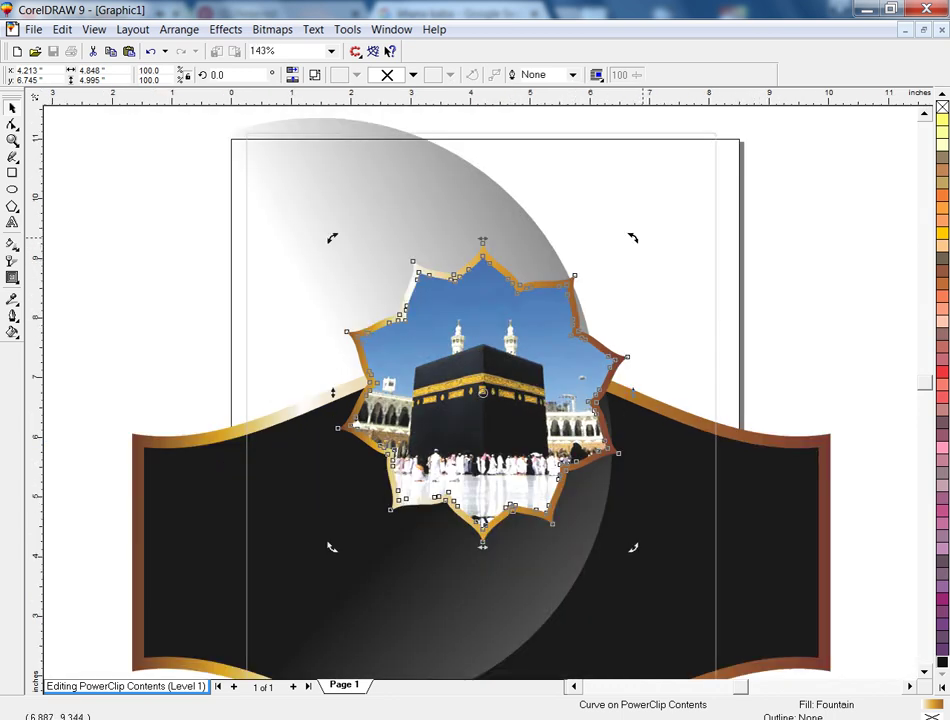
left_click(481, 521)
left_click_drag(481, 521, 481, 524)
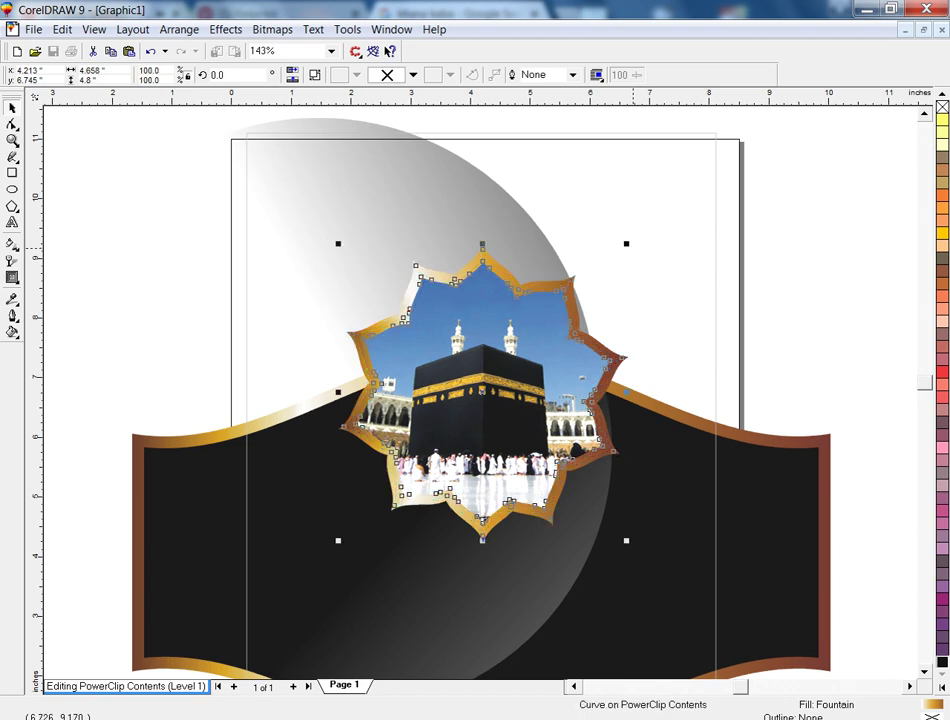
Step: Redirect the smaller frame copy's gold gradient to run roughly vertically, and finish editing the clipped contents
key("shift+F2")
key("g")
left_click_drag(463, 240, 446, 151)
left_click_drag(428, 556, 429, 616)
key("space")
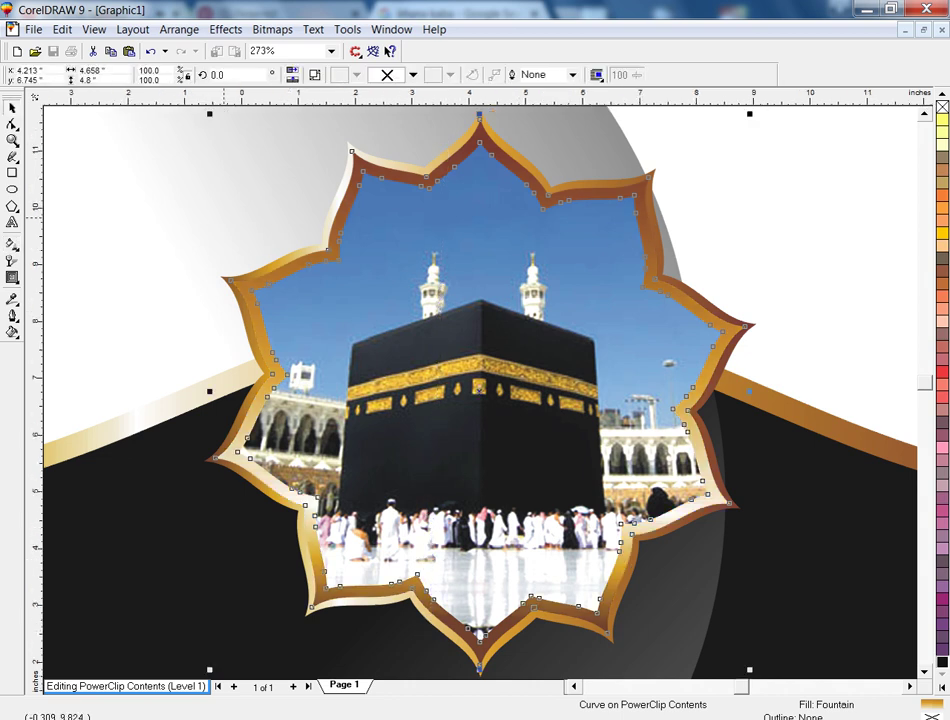
key("F4")
key("Tab")
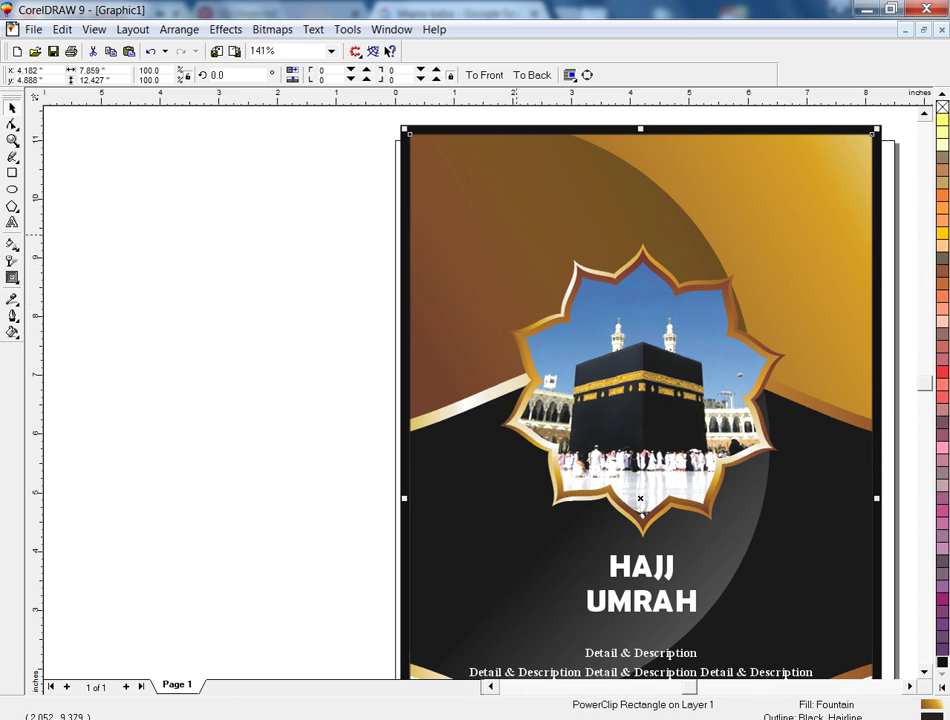
key("Escape")
key("F4")
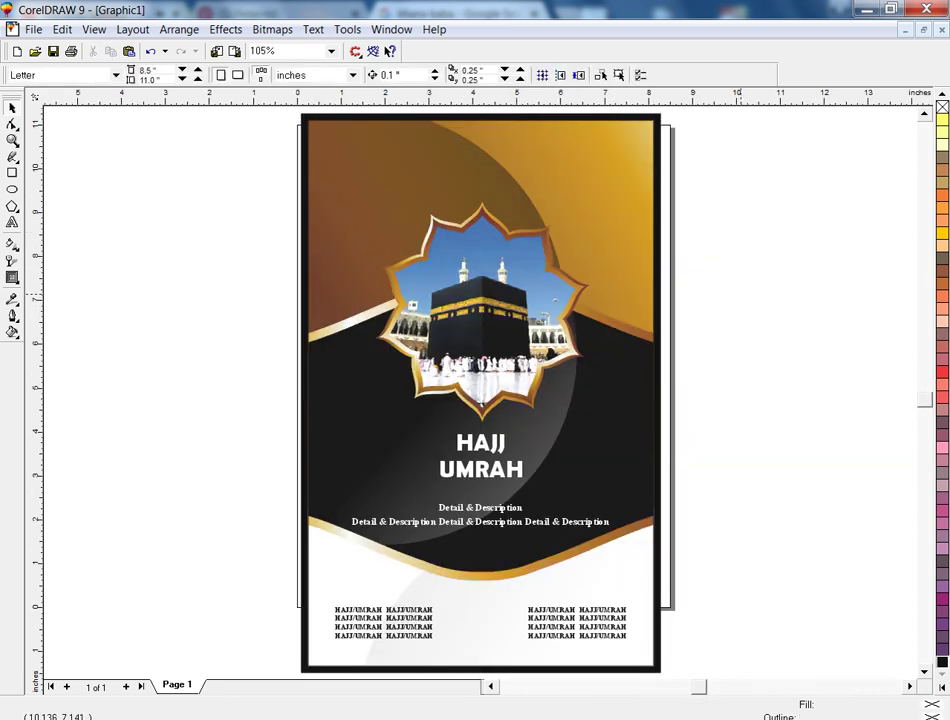
Step: Within the background's clipped contents, move the Kaaba photo and both gold frames up to y 7.642 in and enlarge them proportionally
left_click_drag(741, 168, 337, 433)
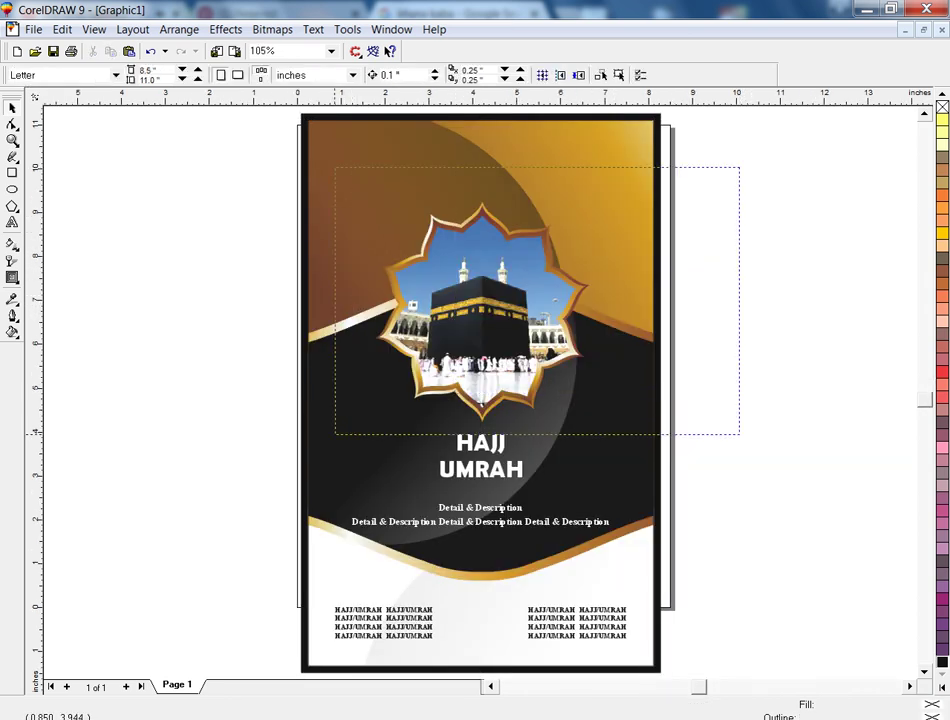
left_click(349, 429, "ctrl")
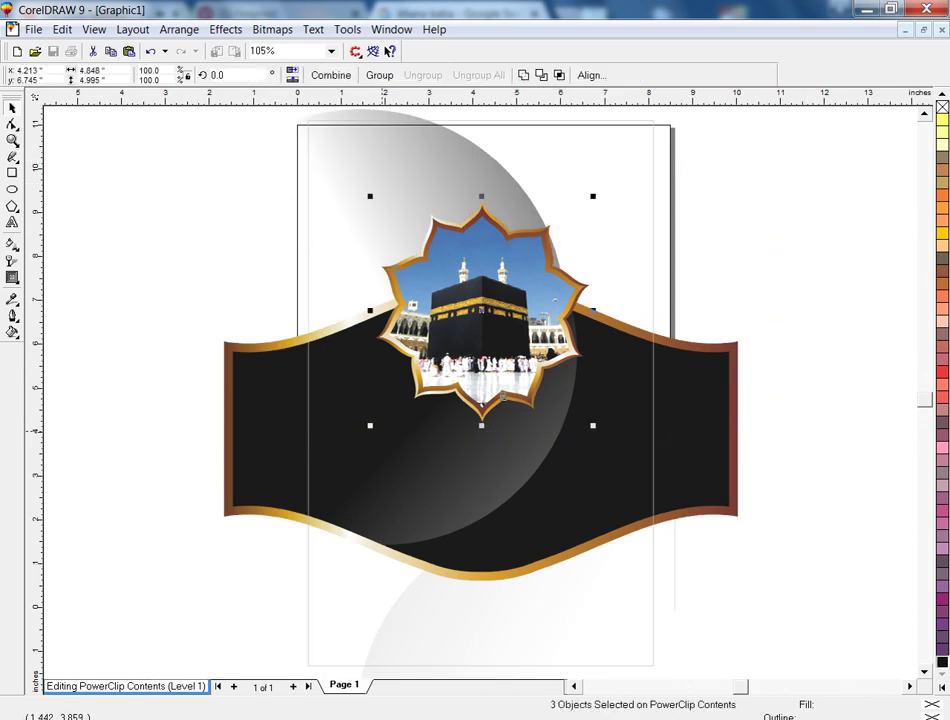
left_click_drag(503, 397, 503, 358)
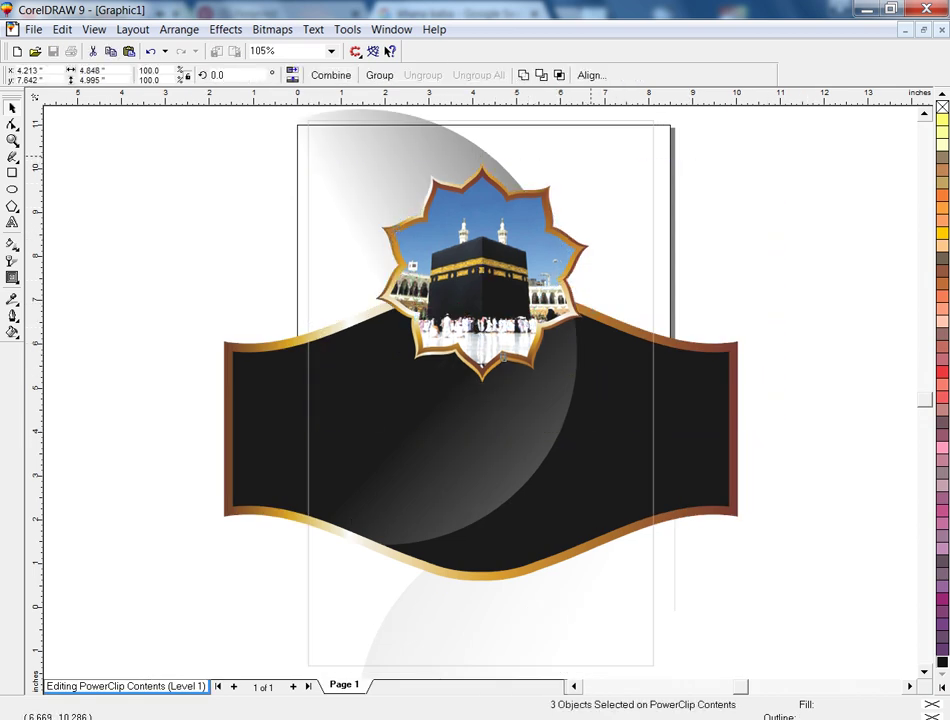
key("Escape")
left_click_drag(148, 144, 632, 386)
left_click_drag(370, 156, 350, 135)
left_click(350, 135, "ctrl")
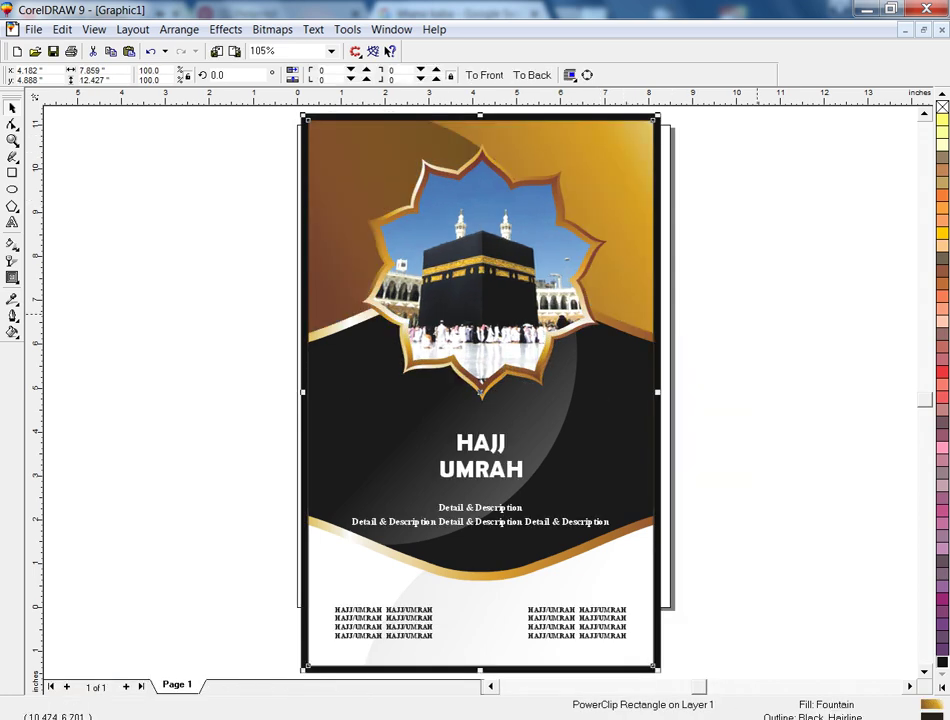